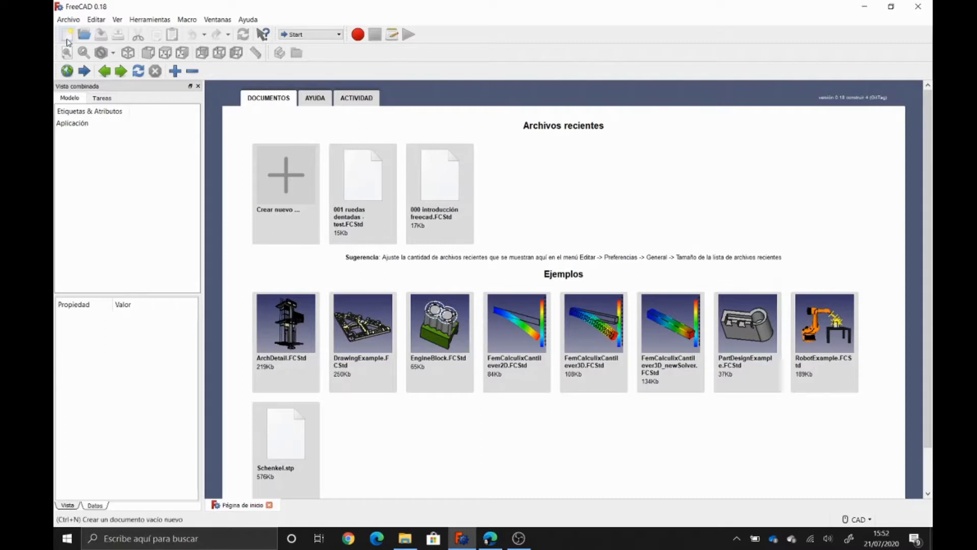
- Start a new document in the Draft workbench and bring up the working-plane choices
click(67, 35)
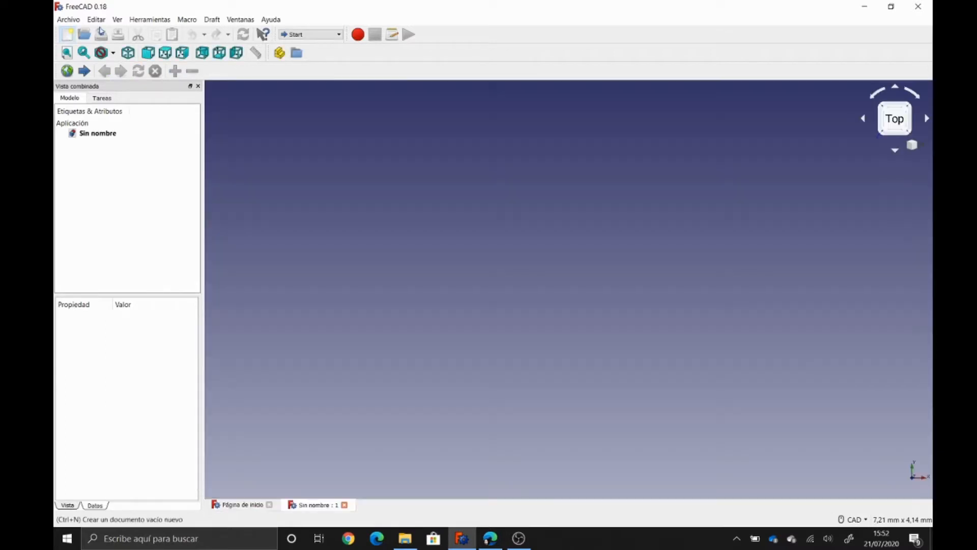
click(292, 34)
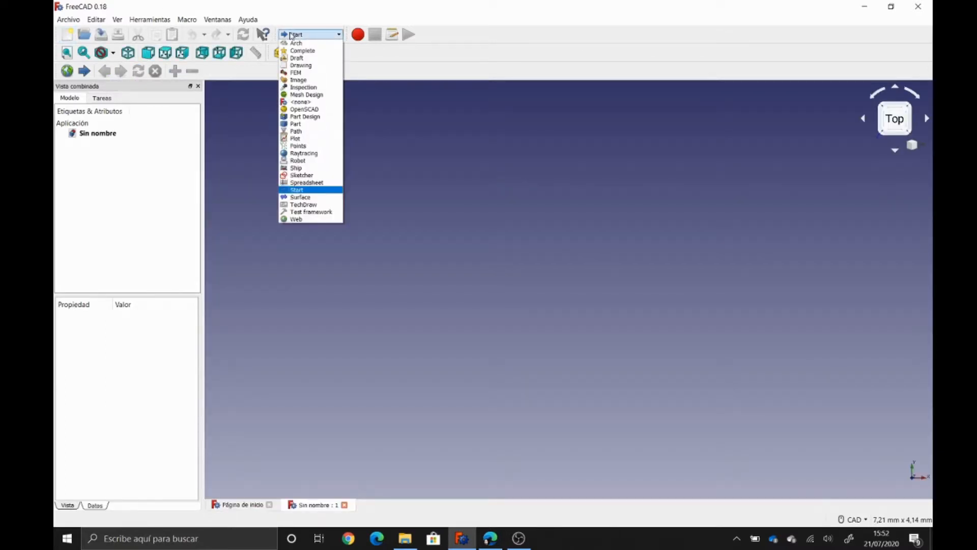
click(297, 58)
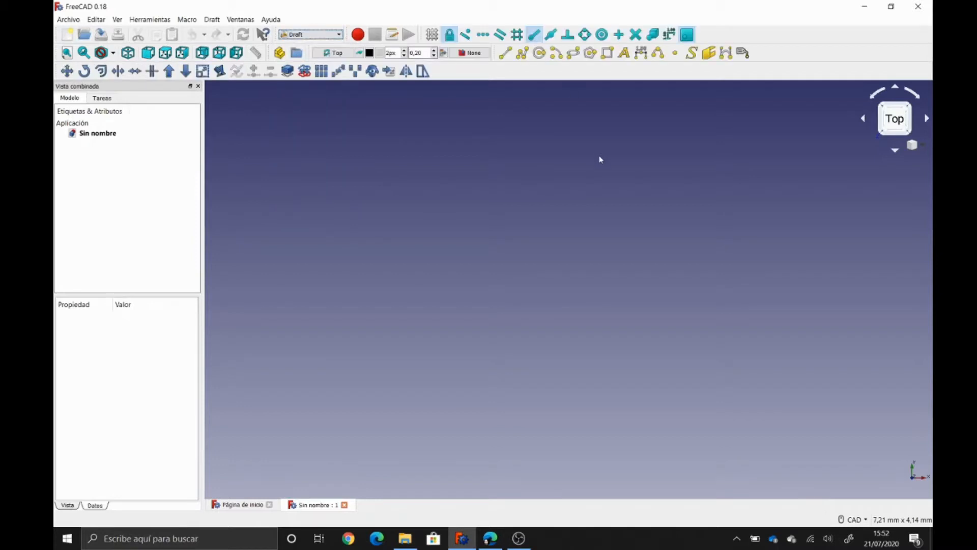
click(345, 54)
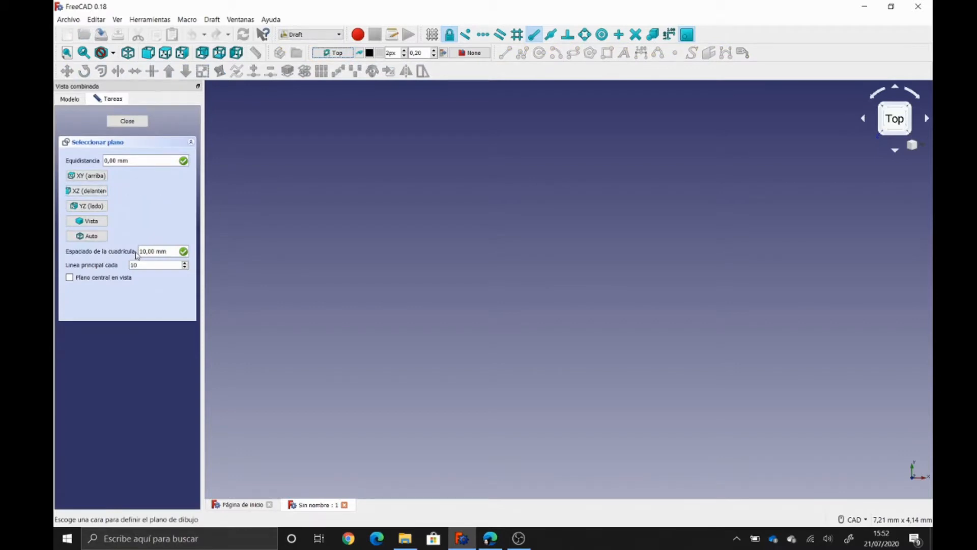
- Set the working plane to XY (top), turn on the Draft grid and zoom out
click(91, 179)
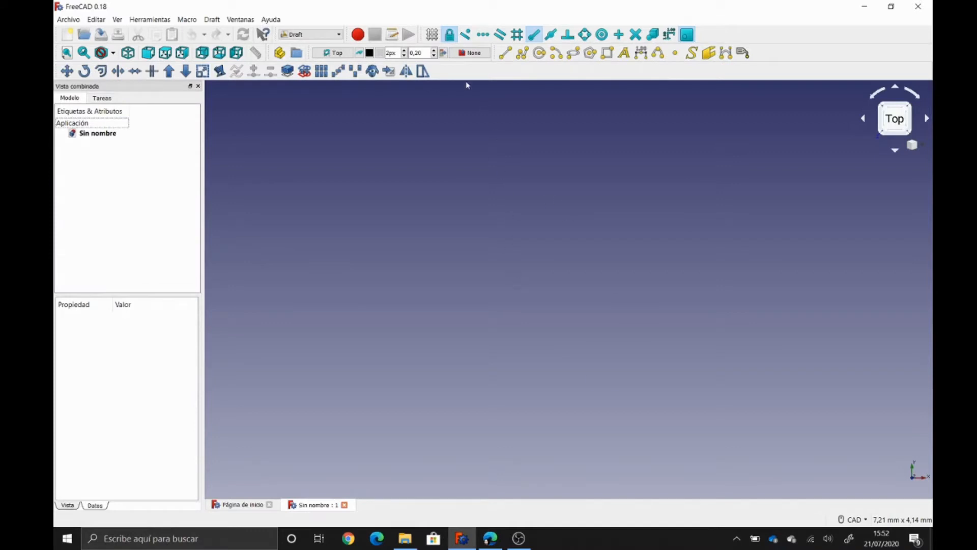
click(432, 35)
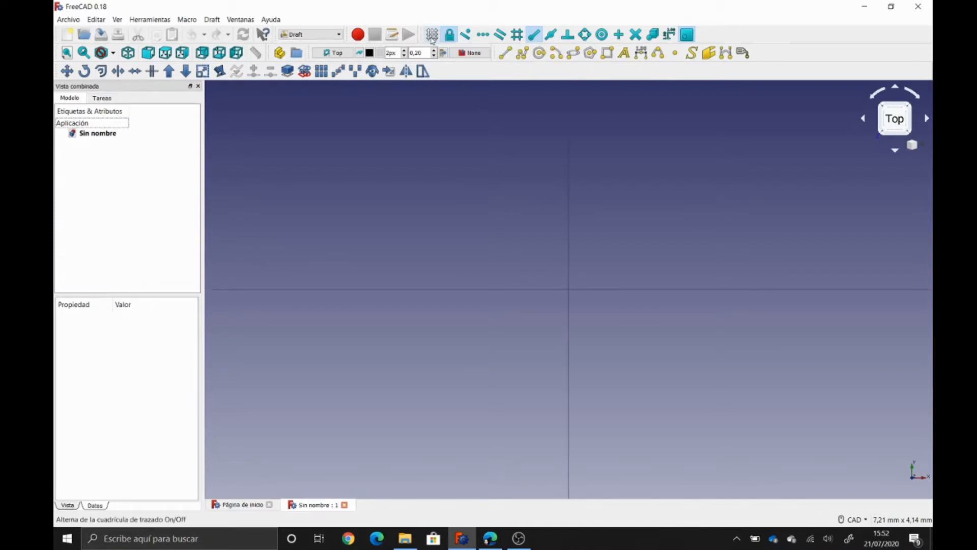
scroll(574, 279, down, 10)
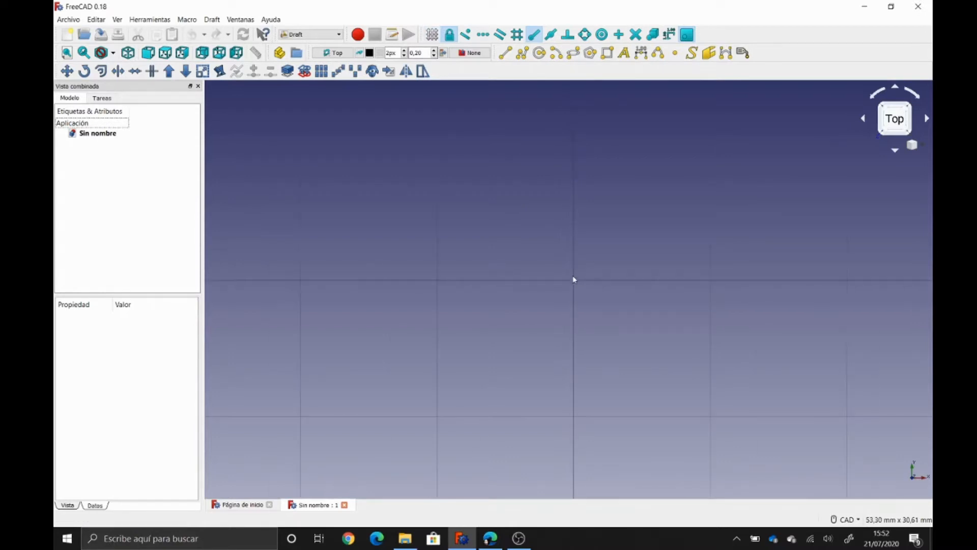
scroll(545, 269, down, 3)
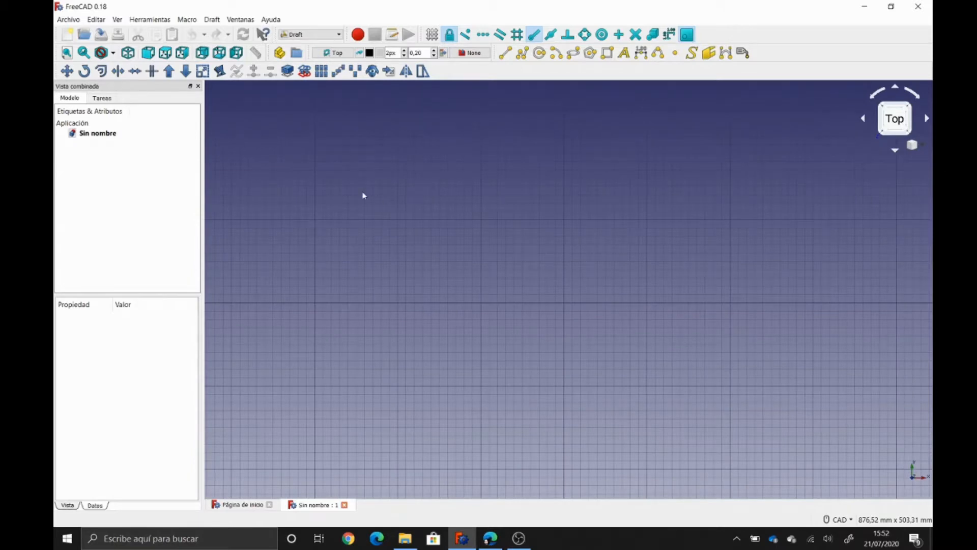
- Create a Part container named 'Pieza rueda 01'
click(279, 53)
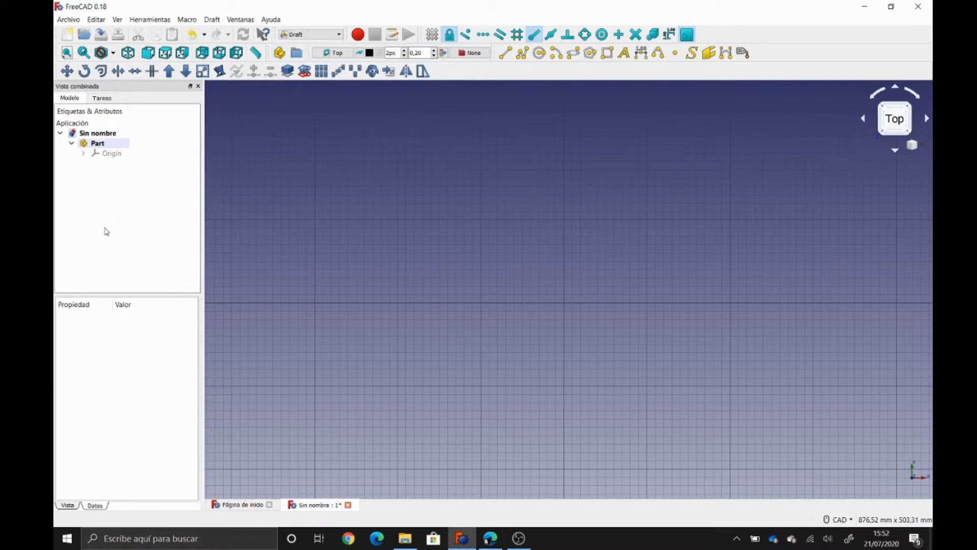
click(97, 144)
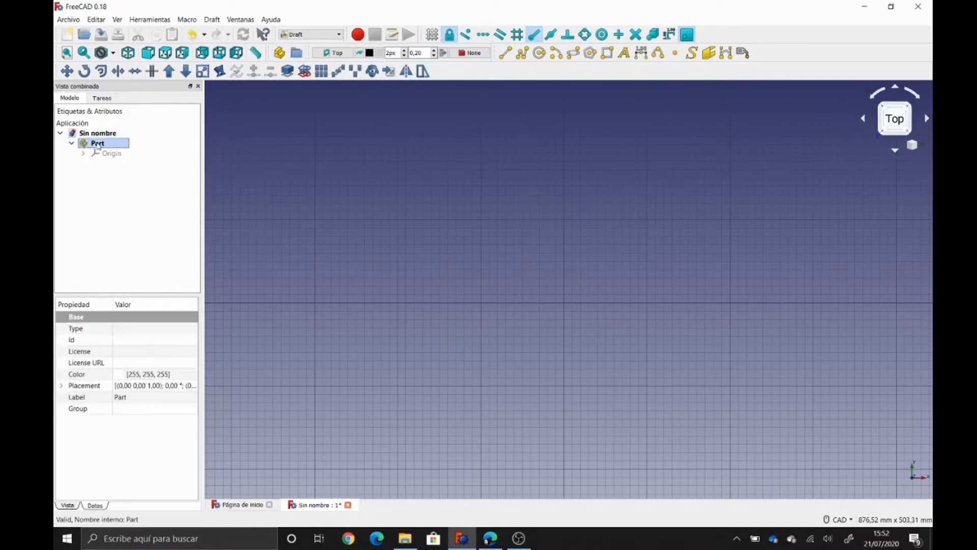
key(F2)
text(P)
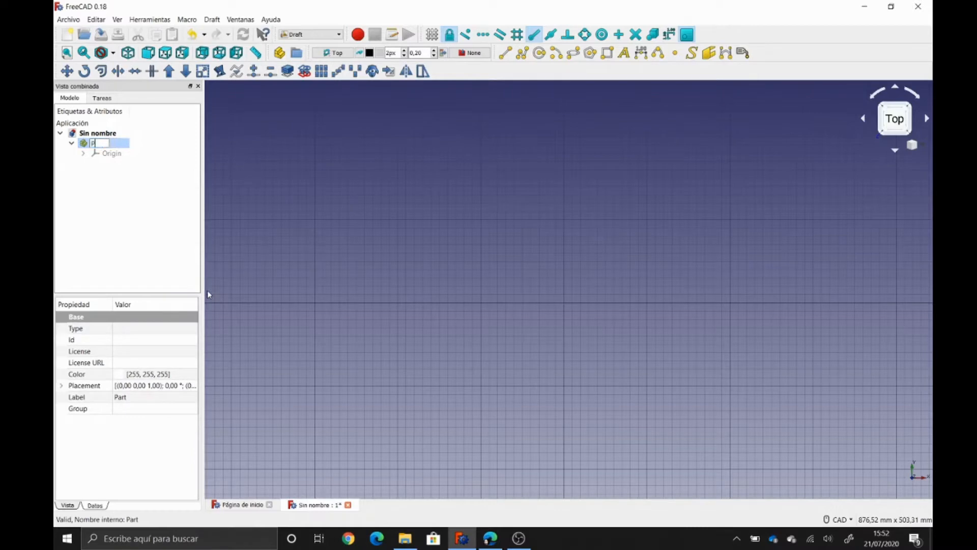
text(ieza rueda 01)
key(Return)
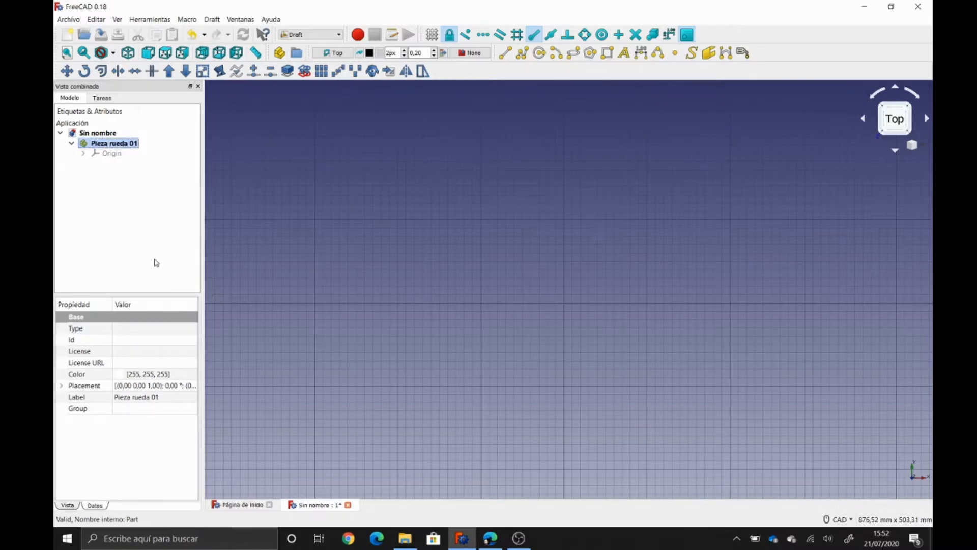
- Select the part's Origin and frame its planes in isometric view
click(115, 154)
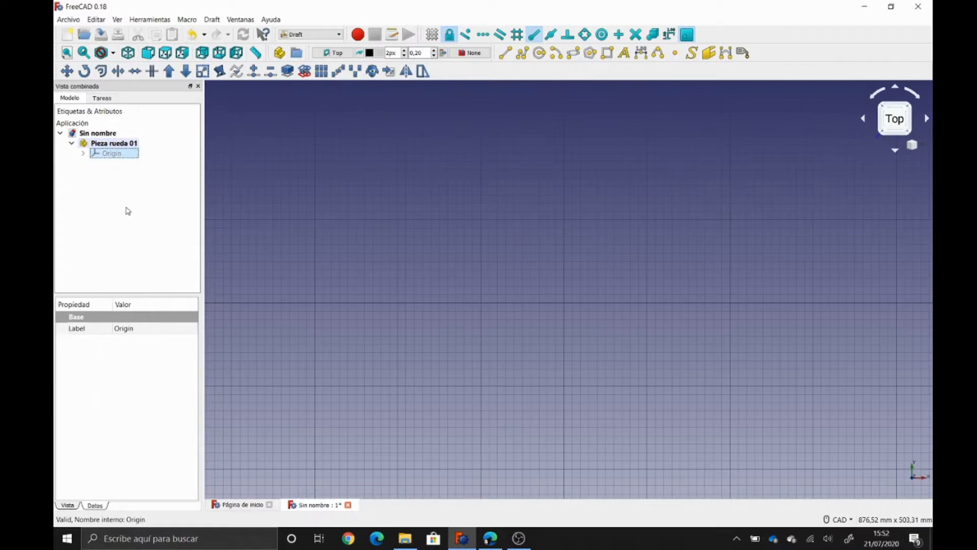
scroll(435, 283, up, 6)
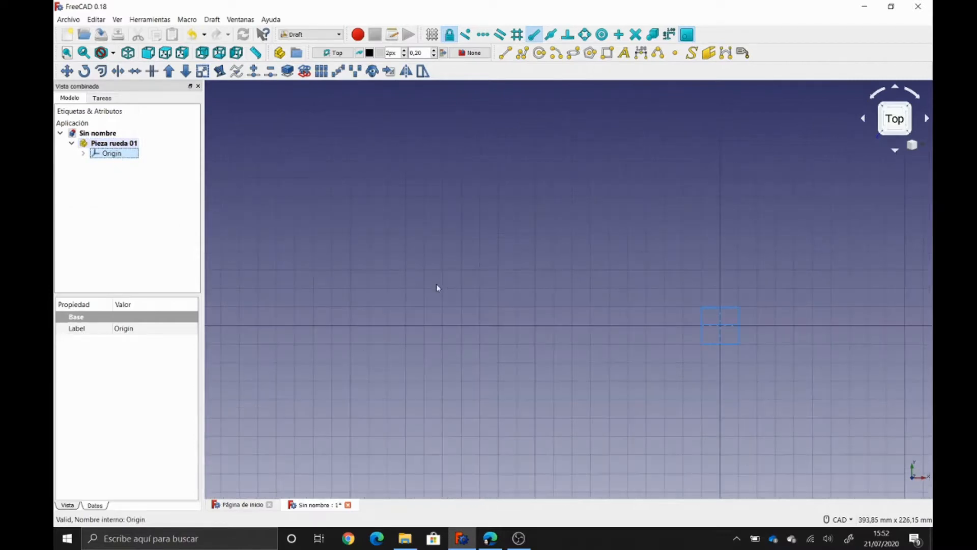
middle_drag(633, 352, 364, 314)
scroll(488, 321, up, 4)
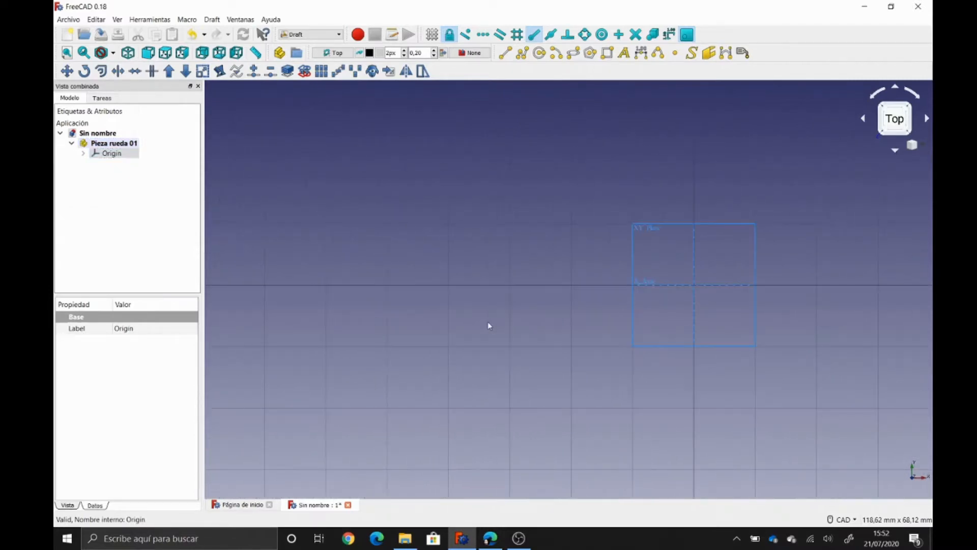
click(127, 52)
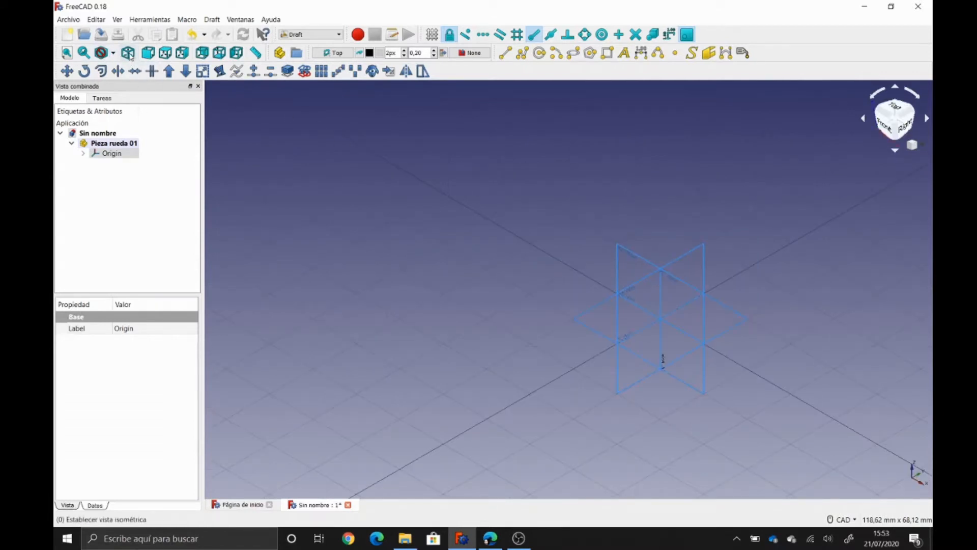
middle_drag(487, 310, 381, 248)
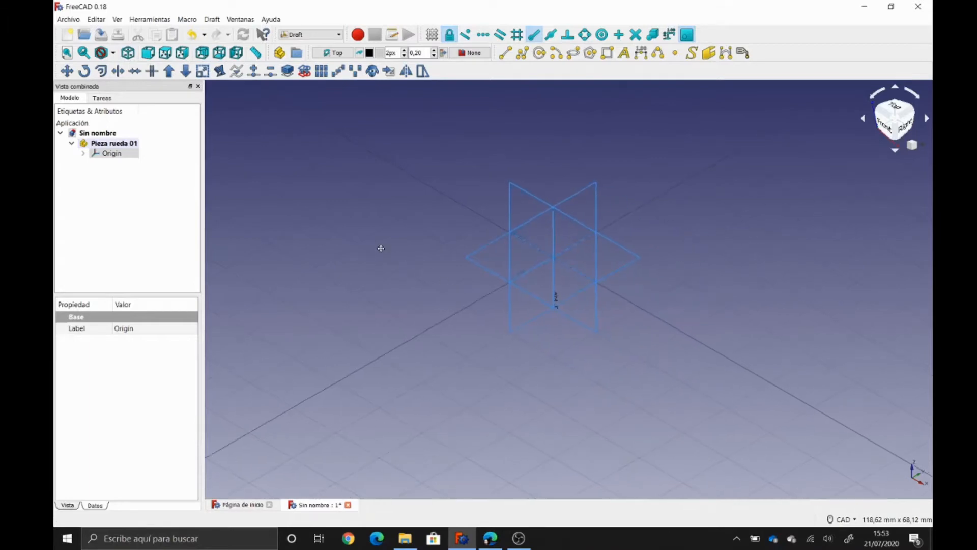
scroll(373, 266, up, 1)
scroll(386, 273, up, 1)
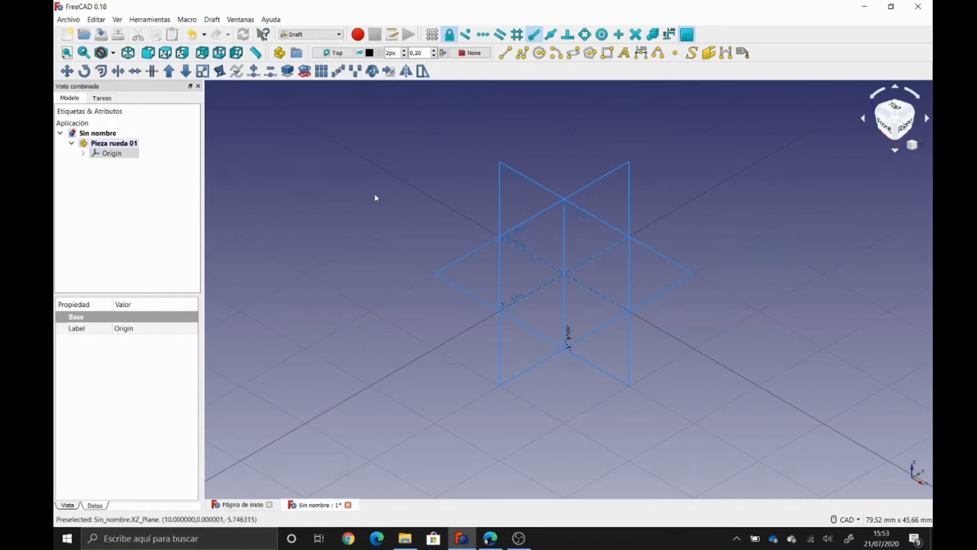
- Hide the origin planes, reselect Pieza rueda 01 and return to Top view
click(112, 155)
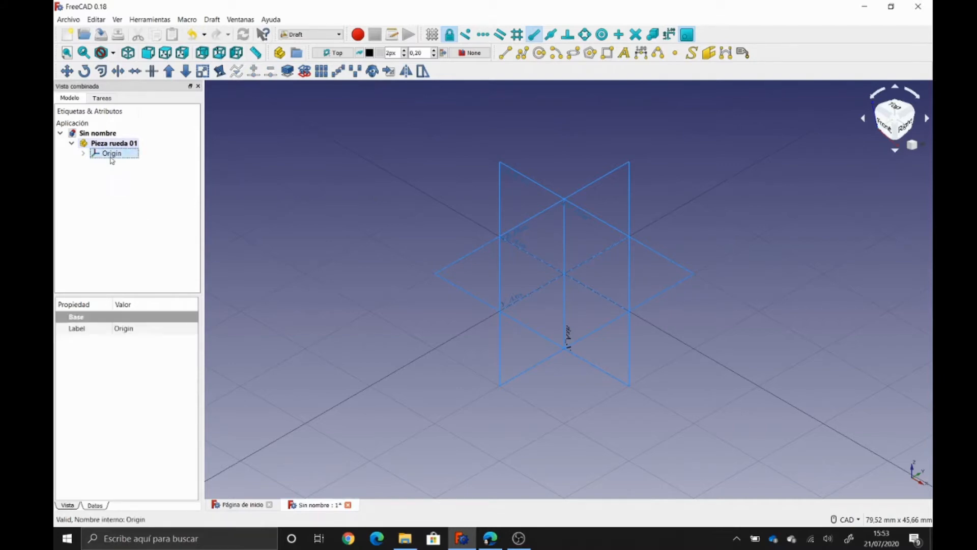
key(space)
click(112, 189)
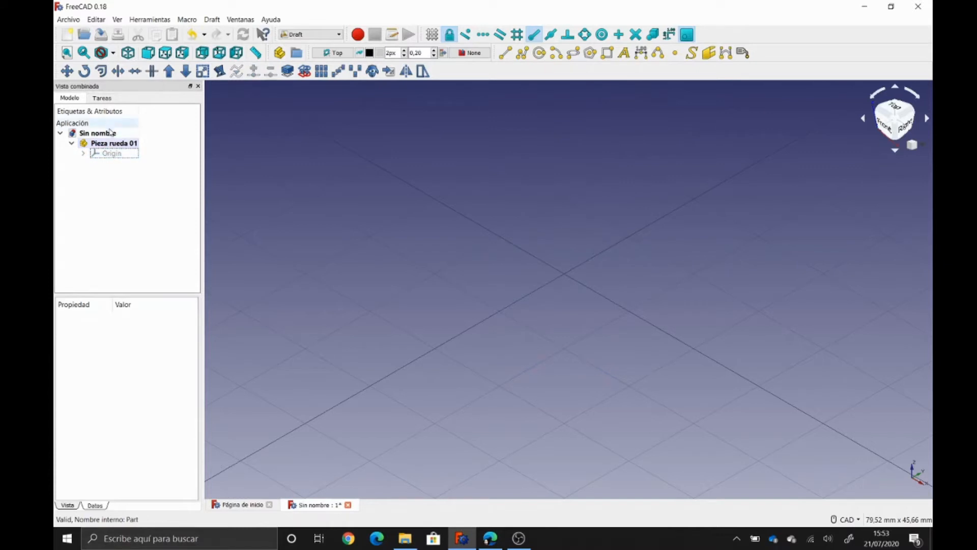
click(113, 143)
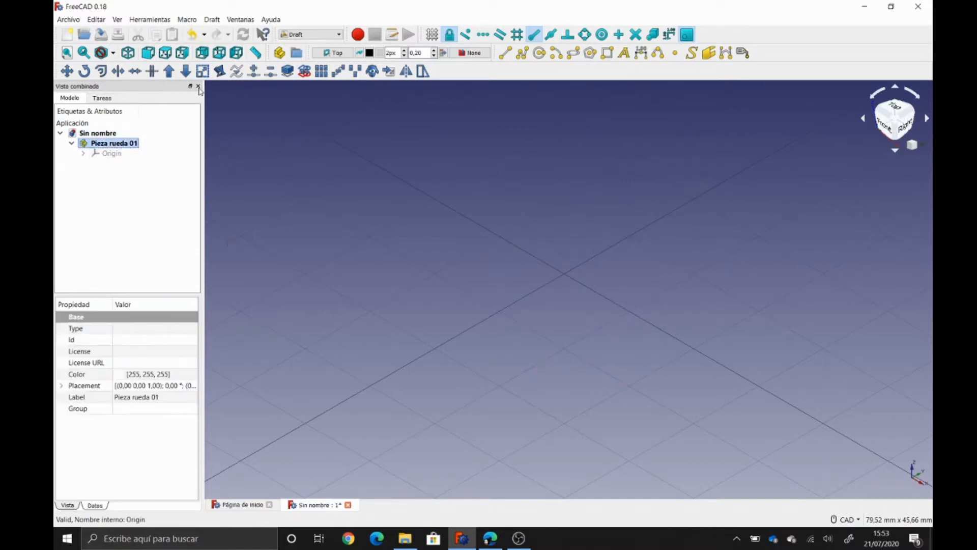
click(165, 53)
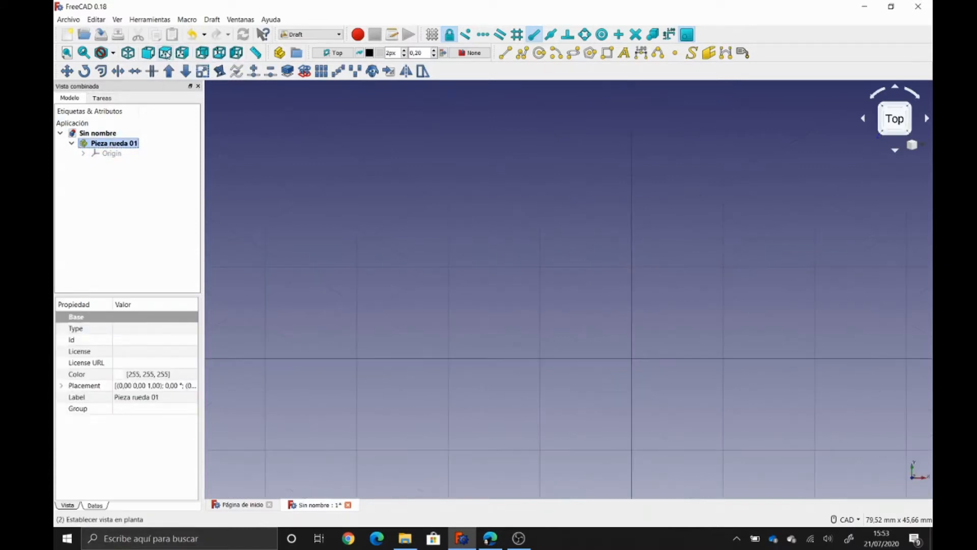
- Draw a Draft circle centred at the origin with 100 mm radius
scroll(655, 296, down, 4)
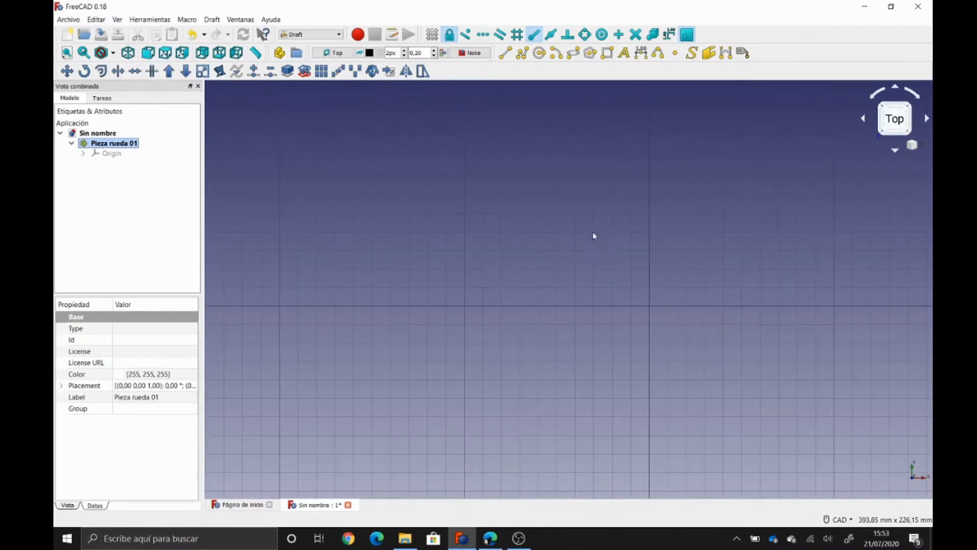
scroll(655, 255, down, 2)
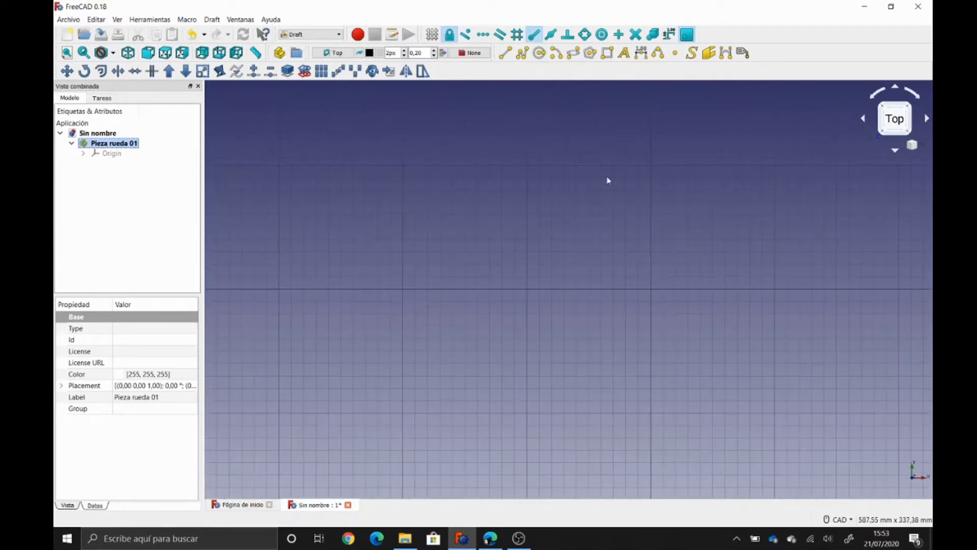
click(538, 54)
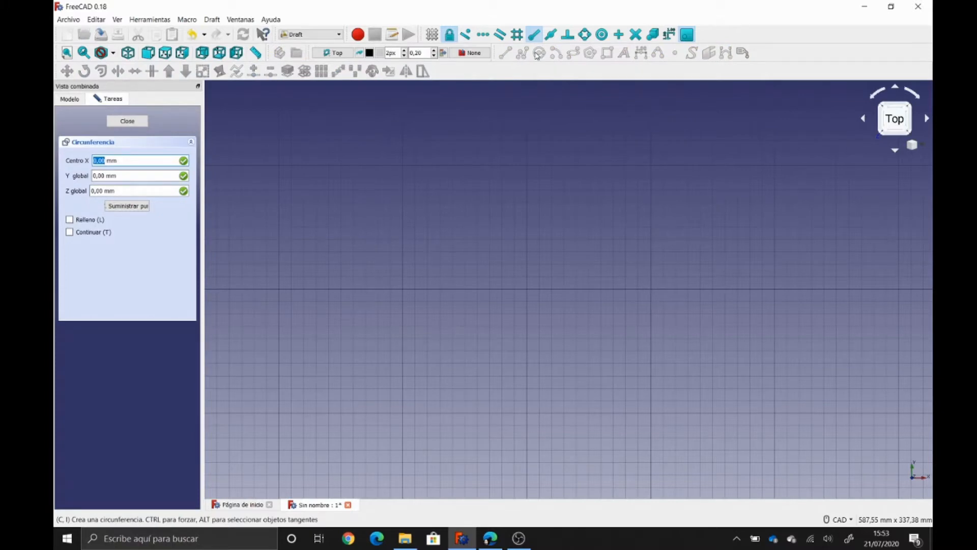
key(Return)
key(Return)
key(Return)
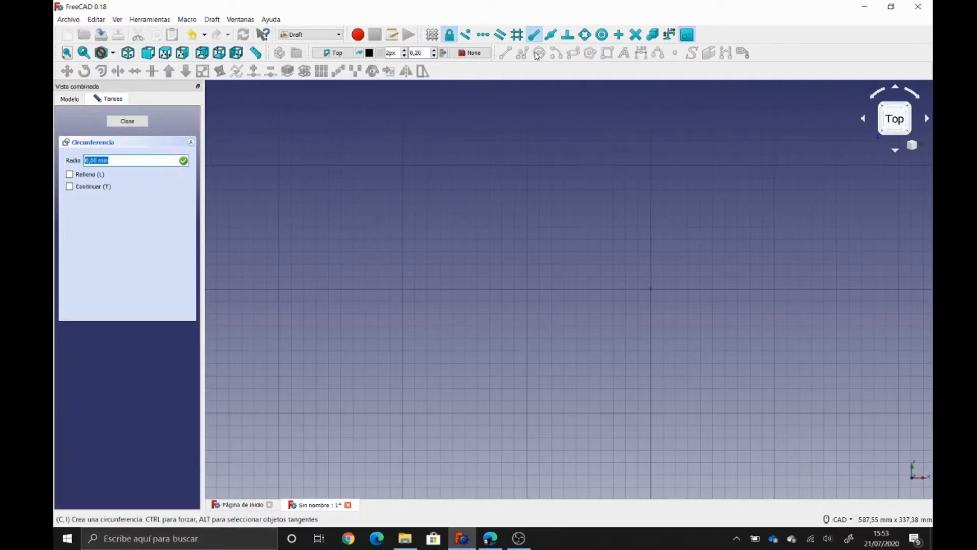
text(100mm)
key(Return)
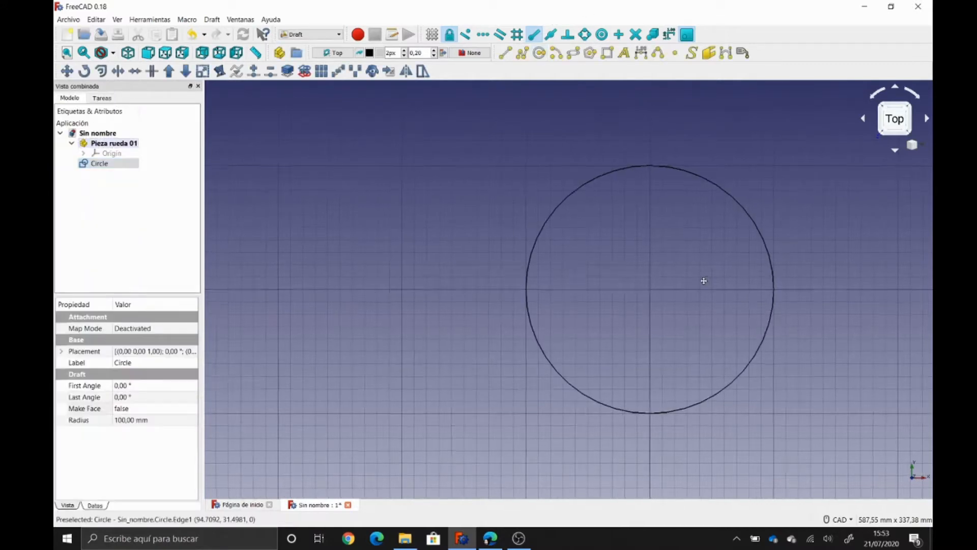
- Rename the circle 'Cuerpo rueda 01' and move it into Pieza rueda 01
middle_drag(703, 279, 604, 284)
click(127, 209)
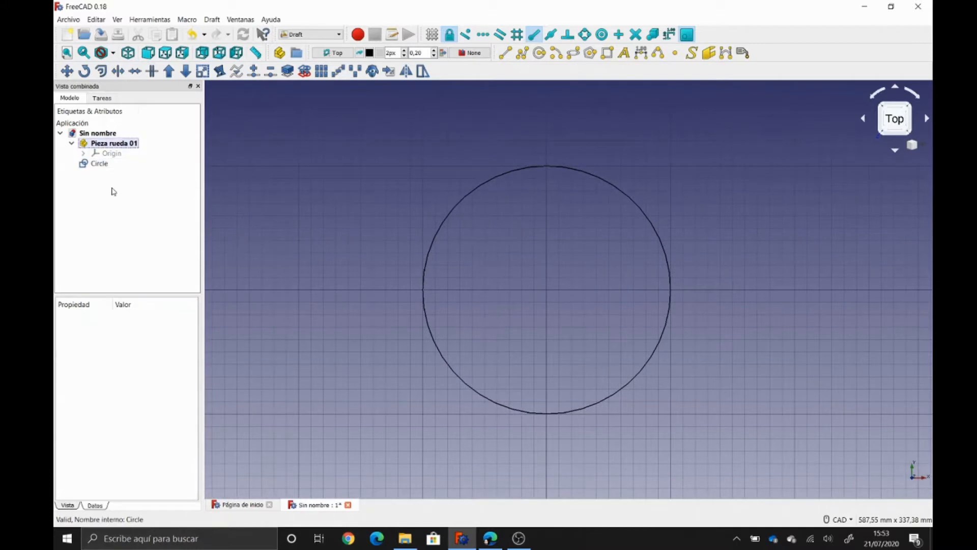
click(99, 164)
key(F2)
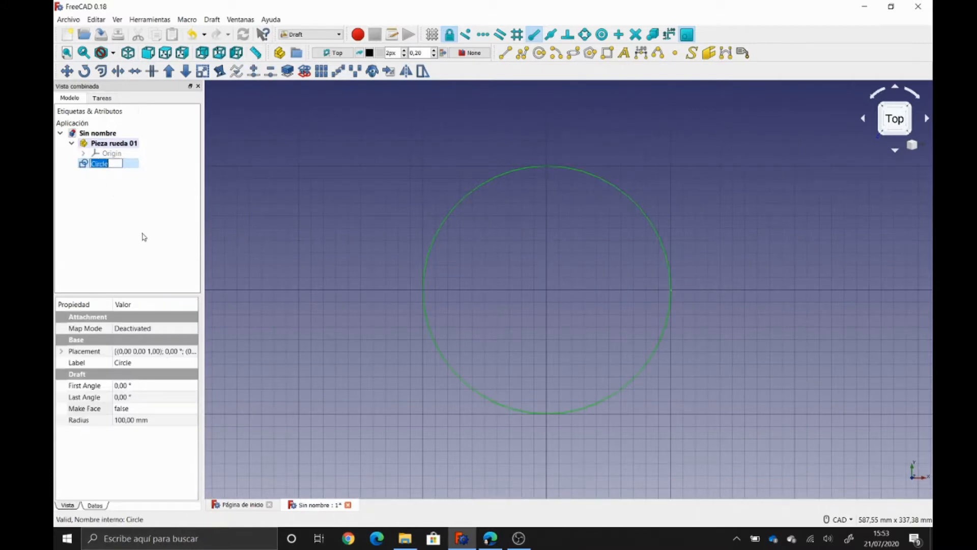
text(Cuerpo rueda 01)
key(Return)
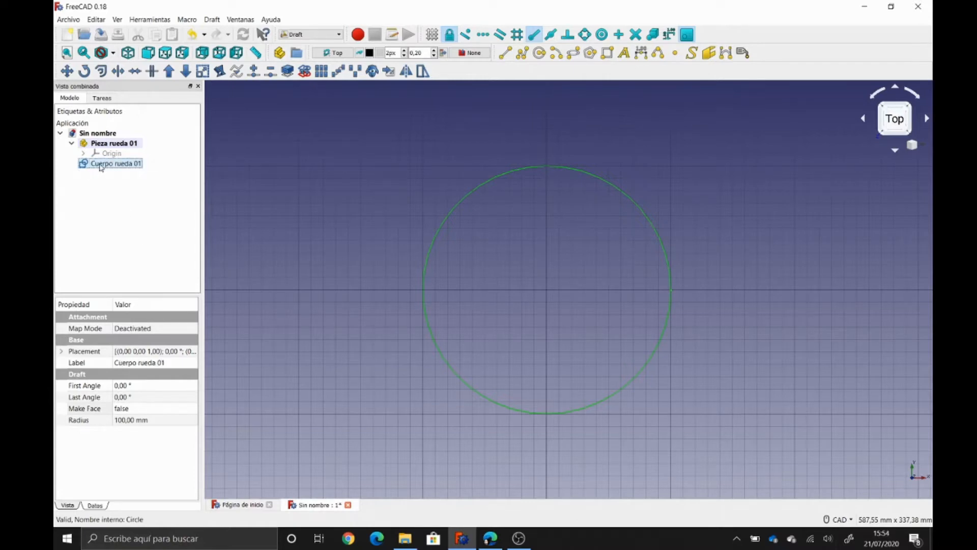
drag(100, 168, 123, 146)
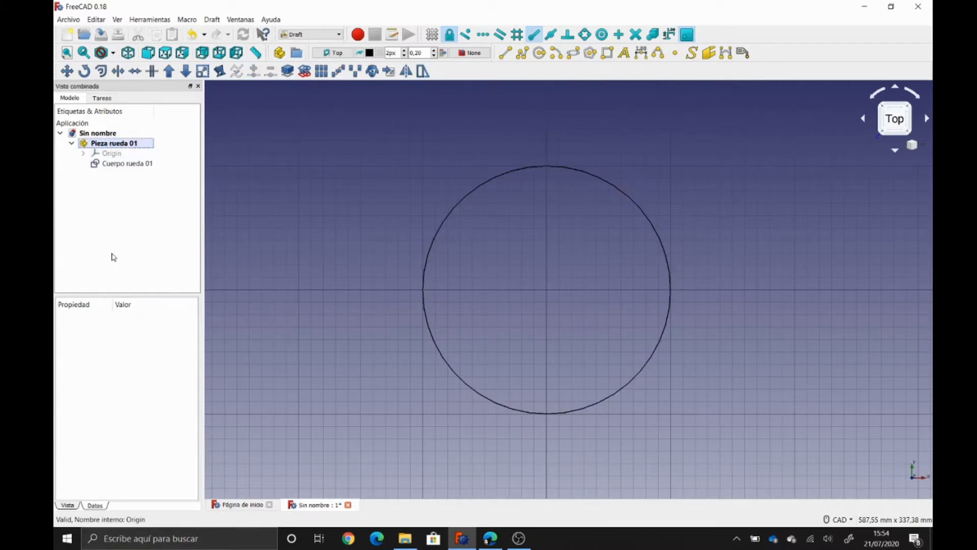
click(127, 163)
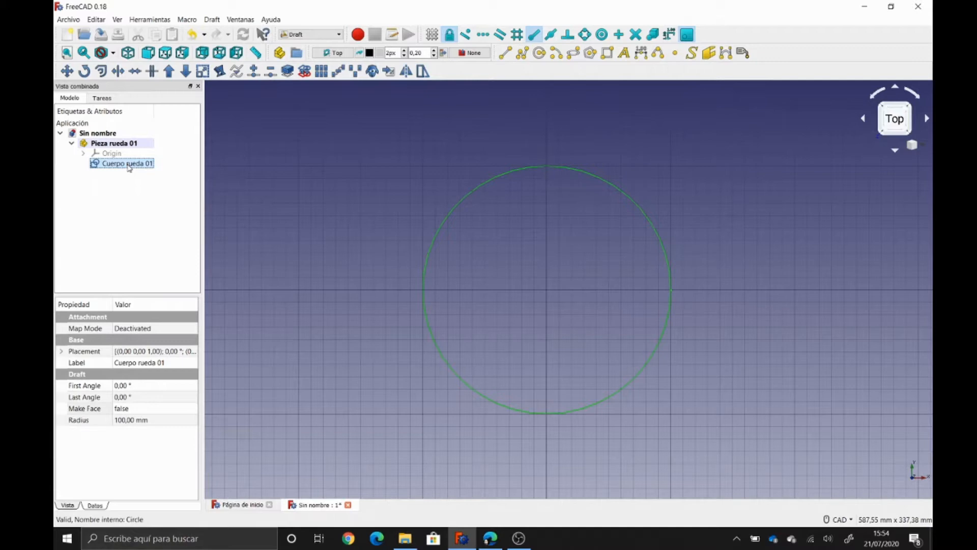
- Hide the circle and draw an origin-centred arc: radius 100 mm, start 85°, aperture 10°
key(space)
click(134, 213)
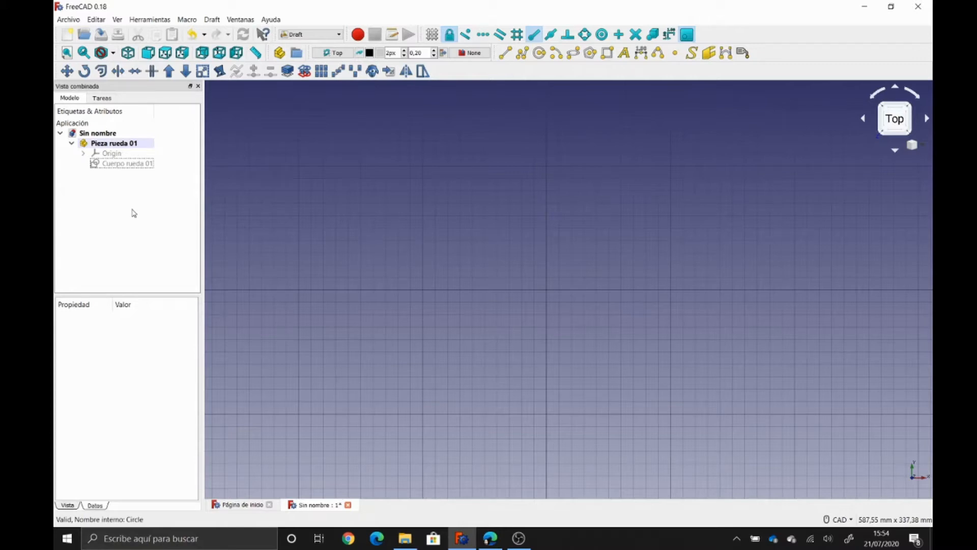
click(557, 53)
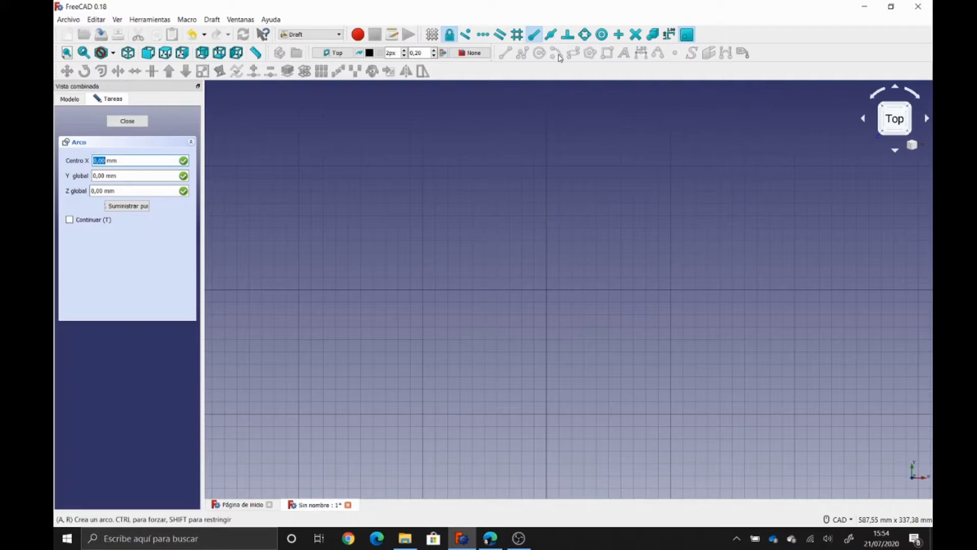
key(Tab)
key(Tab)
key(Return)
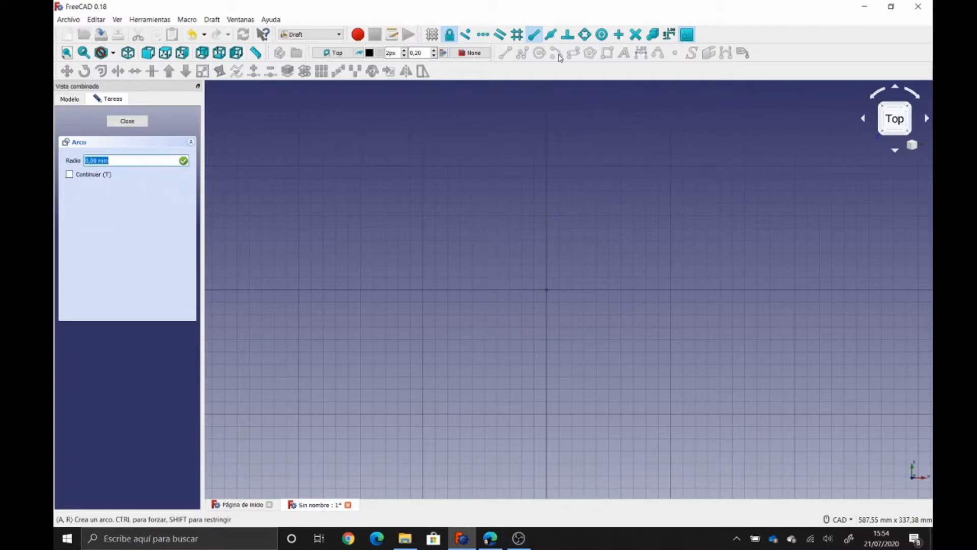
text(100mm)
key(Return)
text(85)
key(Return)
text(10)
key(Return)
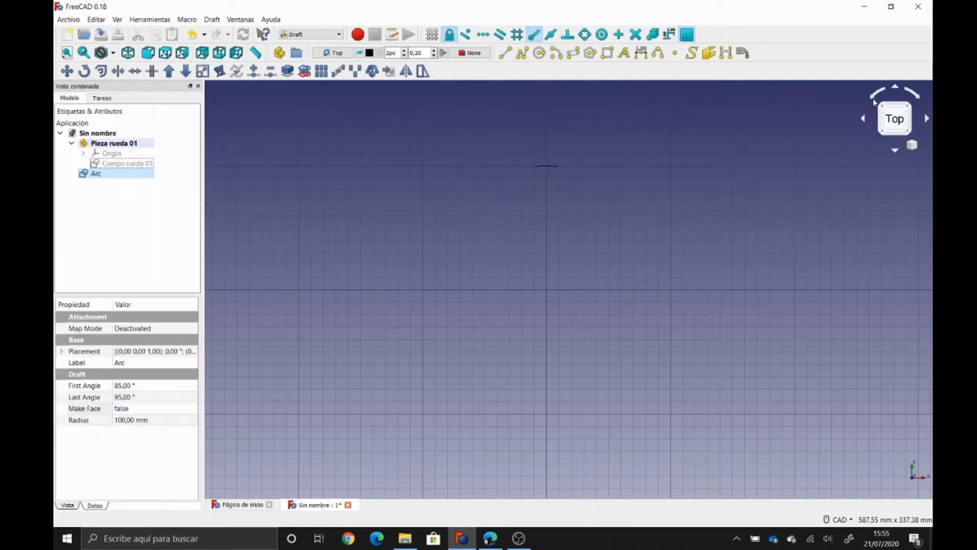
scroll(685, 188, up, 6)
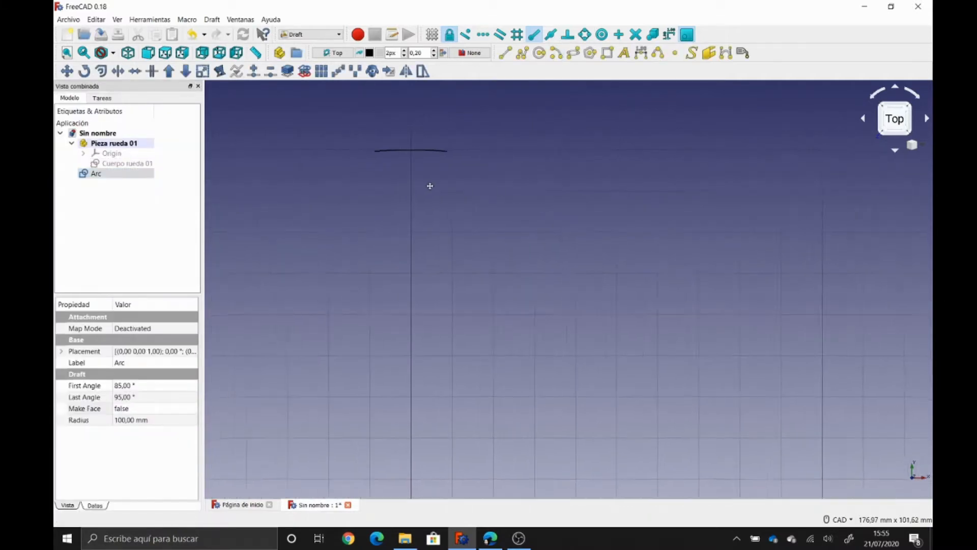
scroll(437, 245, down, 6)
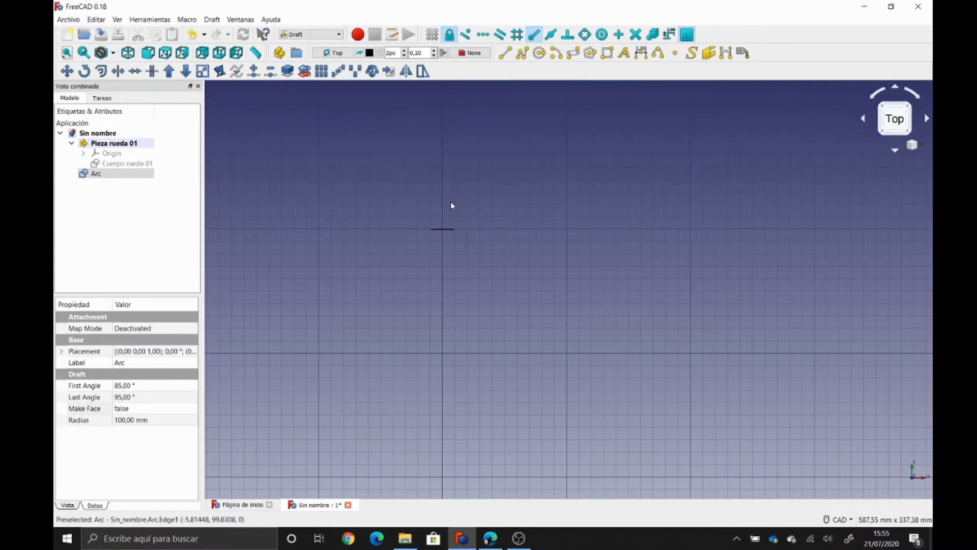
- Draw a second arc centred at 0,0,0: radius 120 mm, start 86°, aperture 8°
click(556, 53)
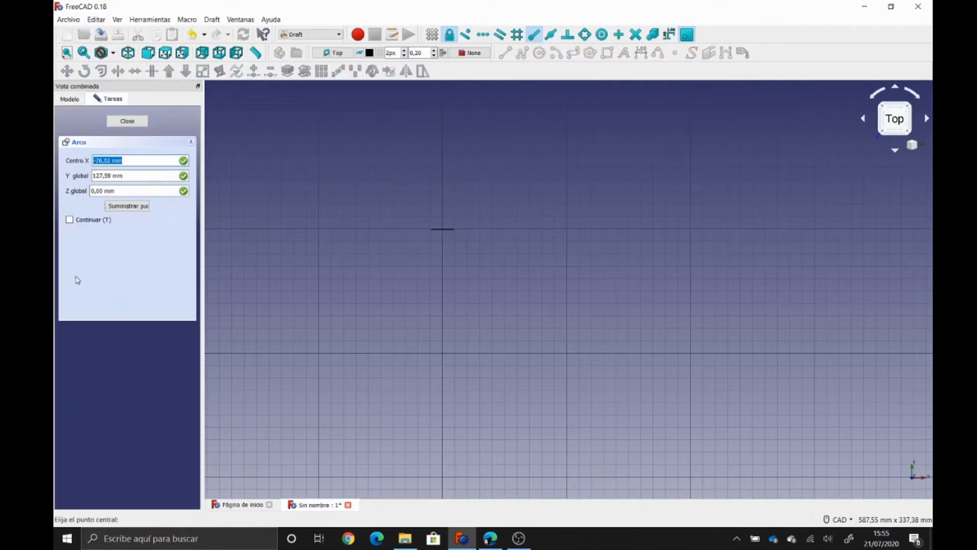
text(0)
key(Return)
text(0)
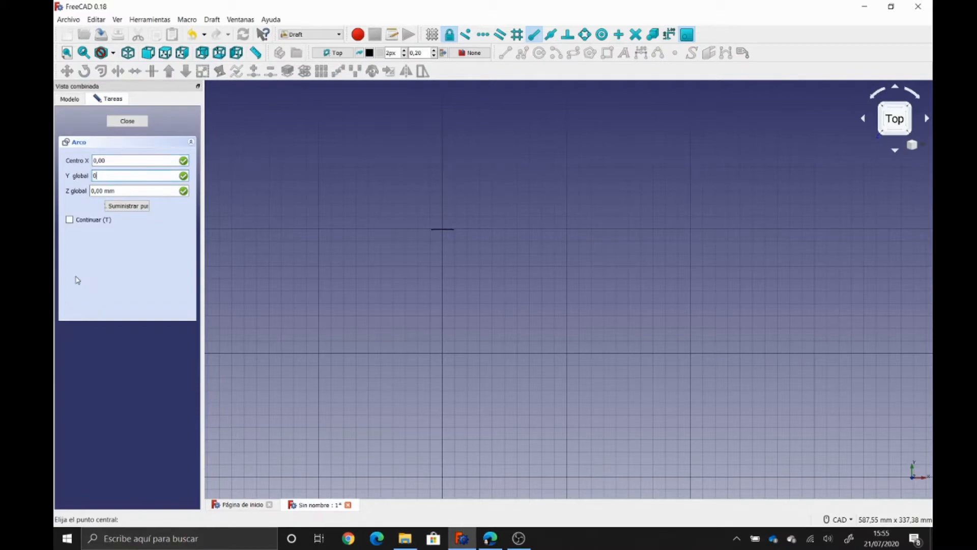
key(Return)
text(0)
key(Return)
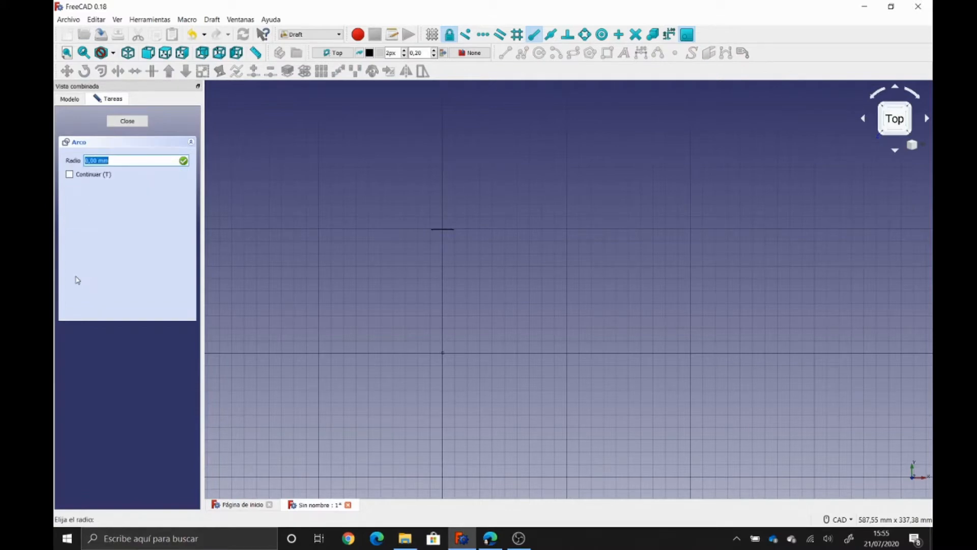
text(120mm)
key(Return)
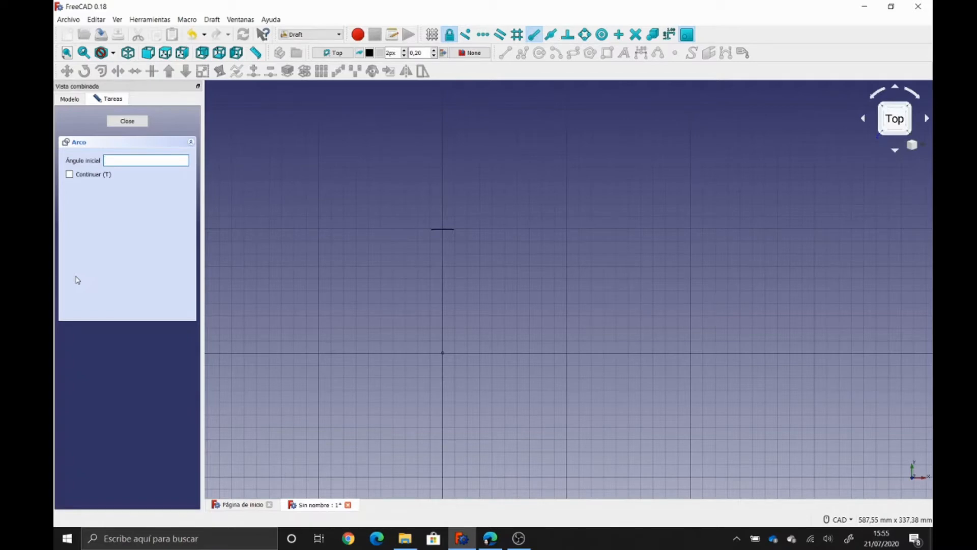
text(86)
key(Return)
text(8)
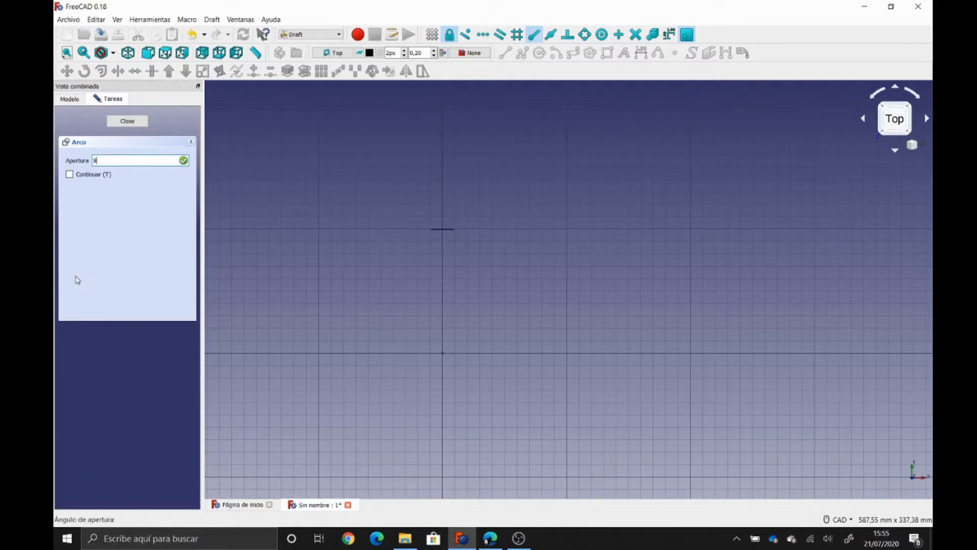
key(Return)
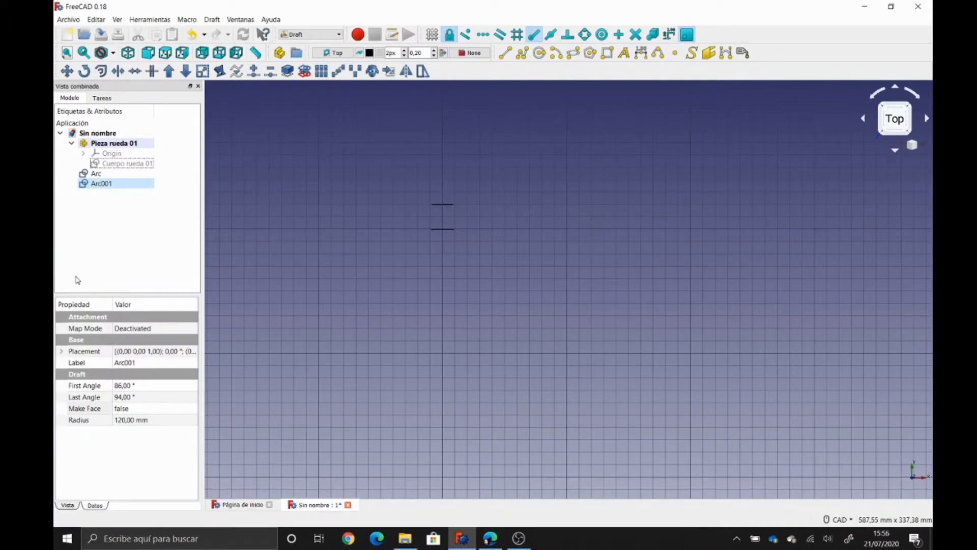
- Draw two lines joining the arcs' left ends and right ends to close the tooth outline
scroll(367, 223, up, 4)
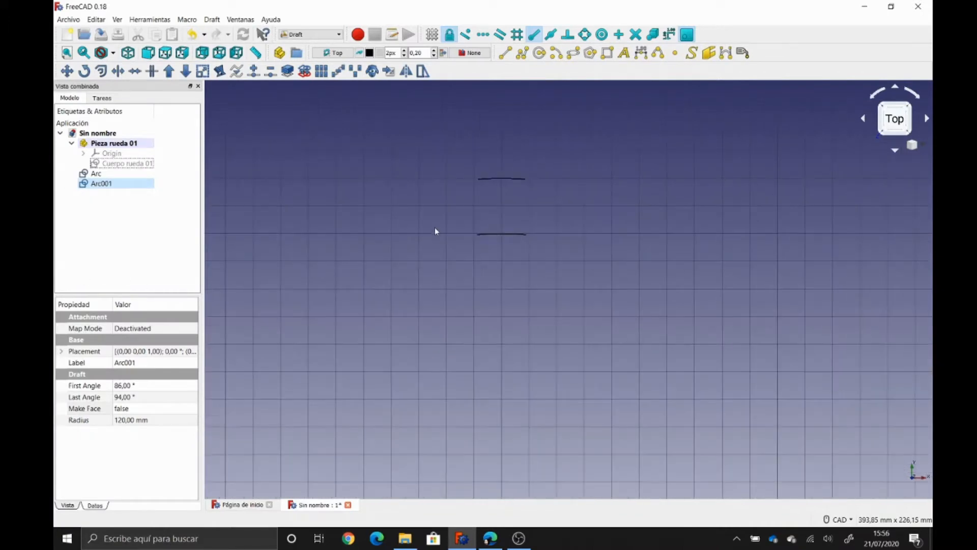
click(540, 207)
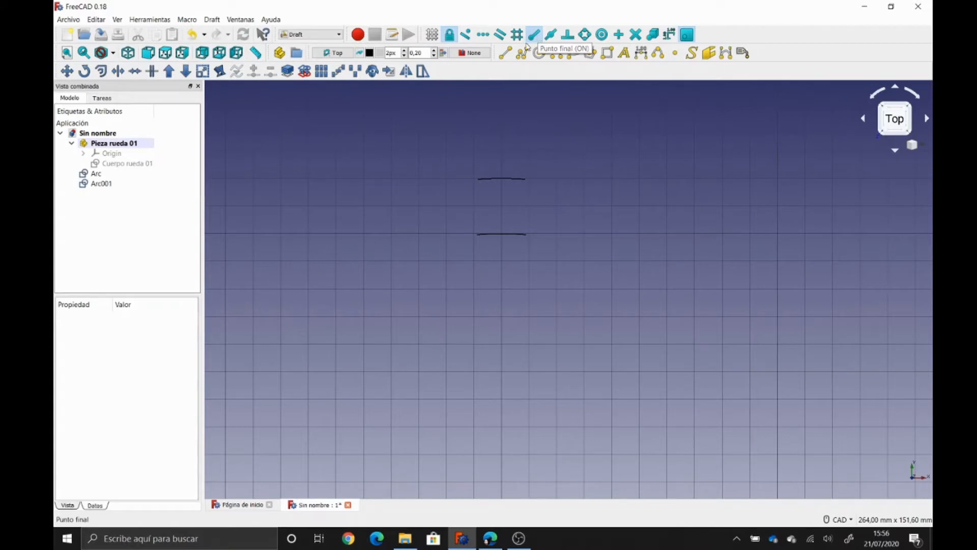
click(505, 58)
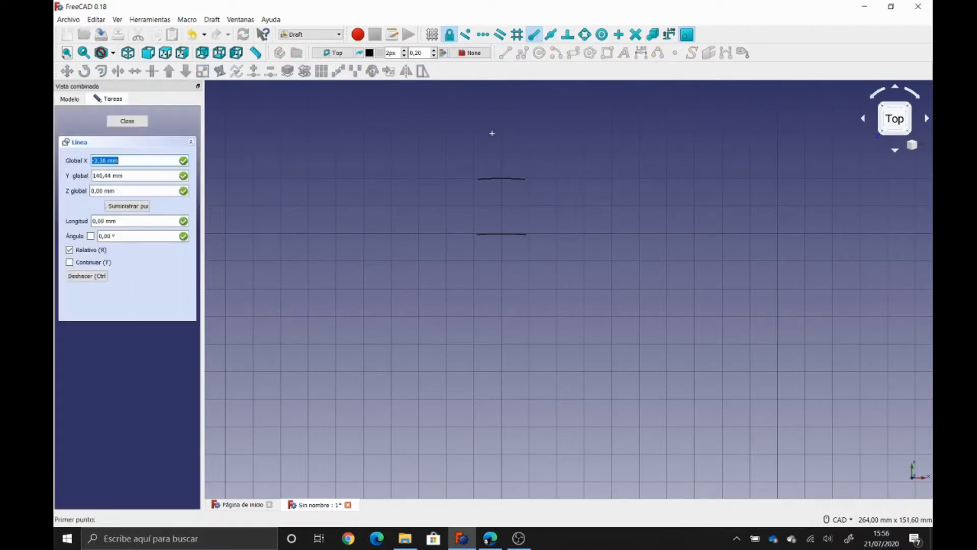
click(478, 178)
click(478, 234)
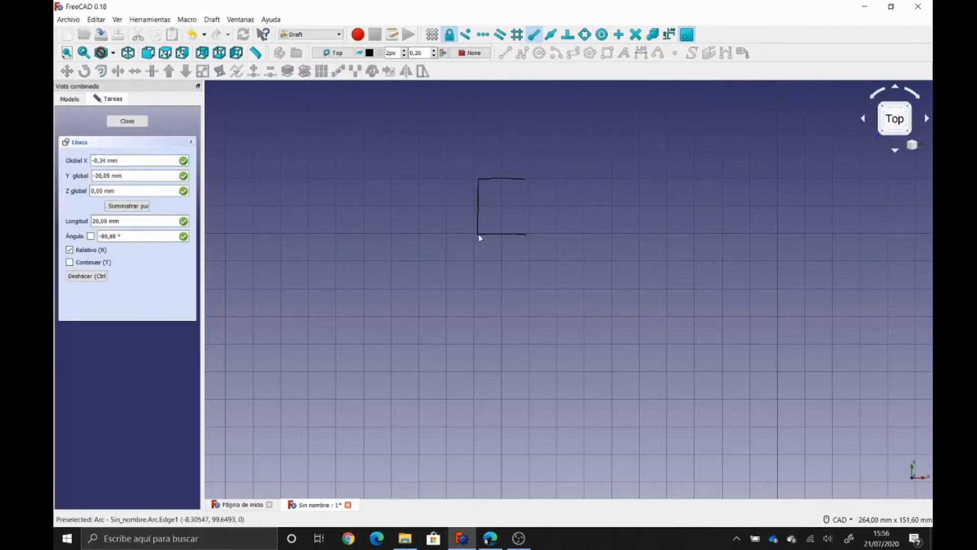
click(505, 53)
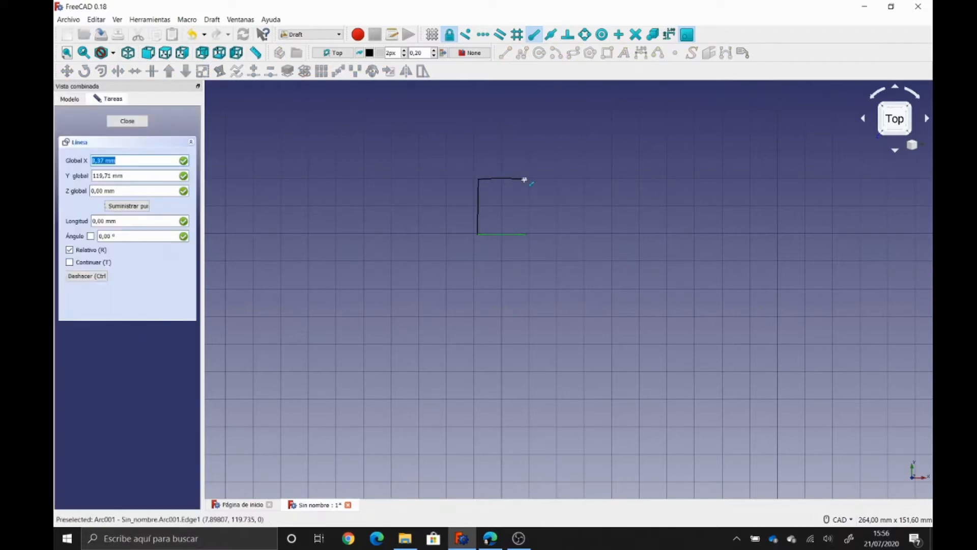
click(525, 178)
click(525, 234)
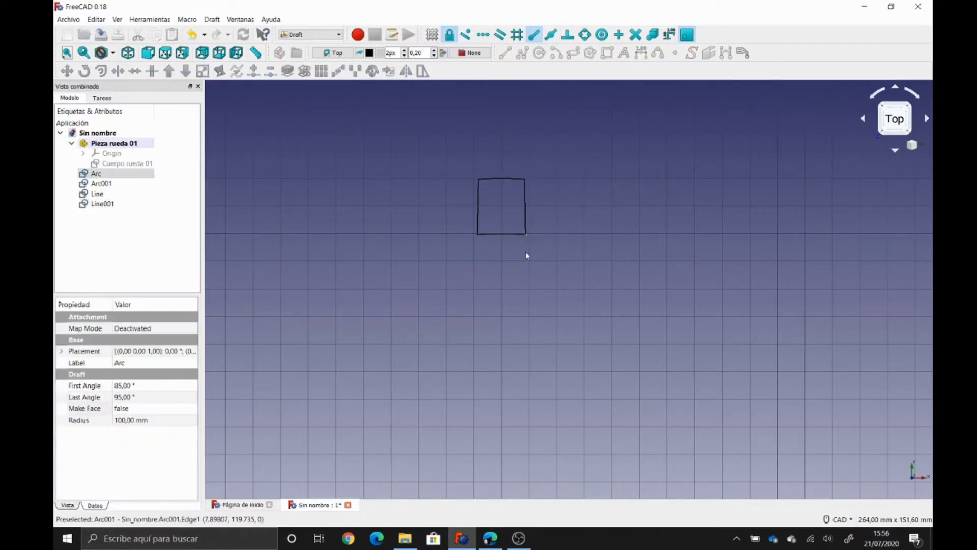
- Hide Cuerpo rueda 01 and move Arc through Line001 into Pieza rueda 01
click(122, 163)
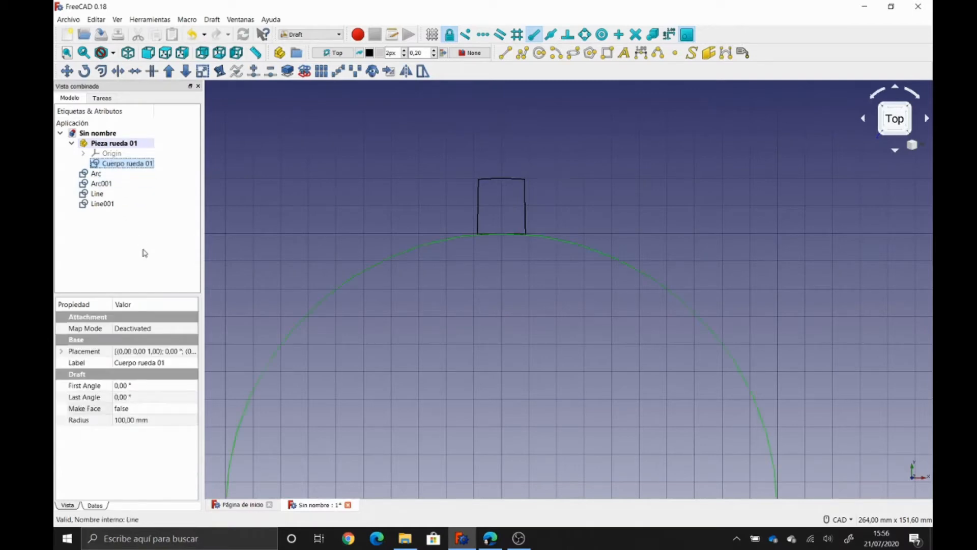
scroll(399, 255, down, 3)
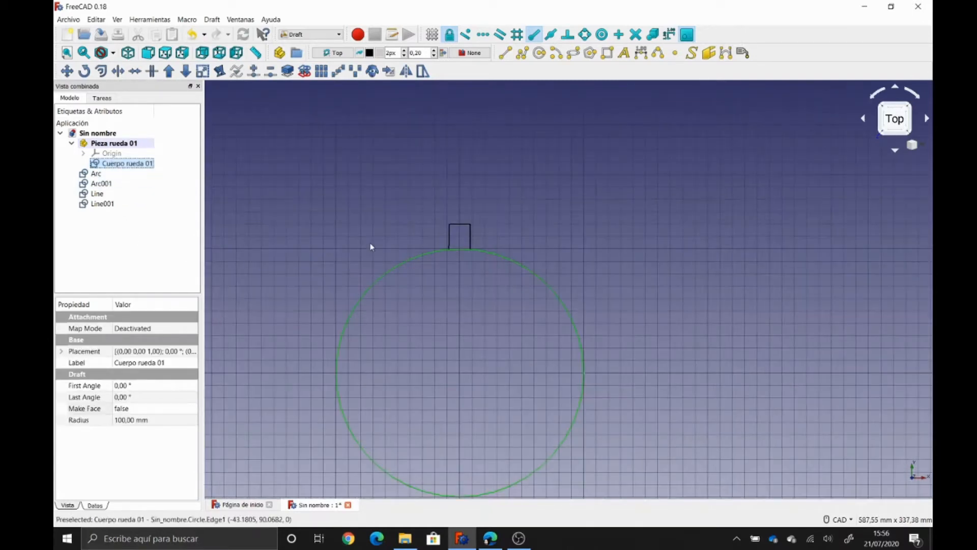
key(space)
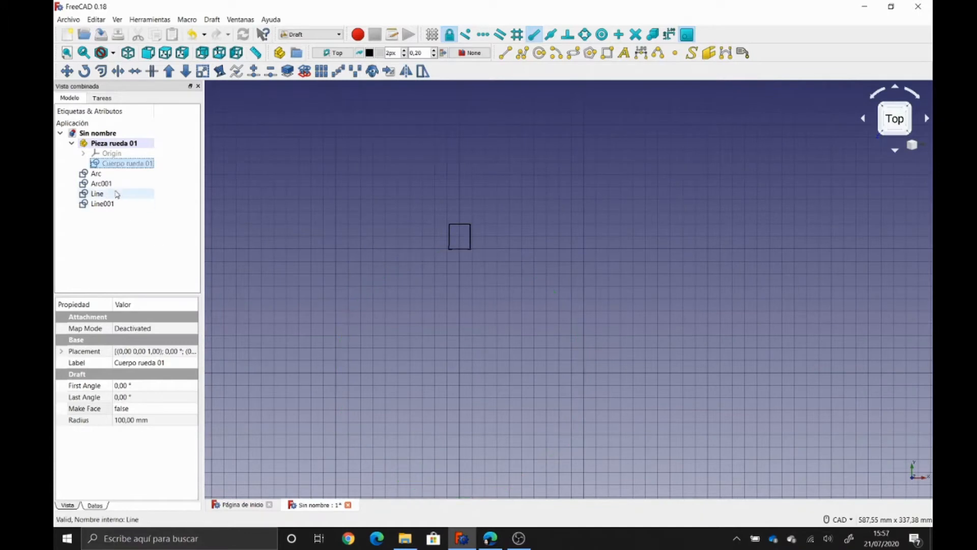
click(101, 174)
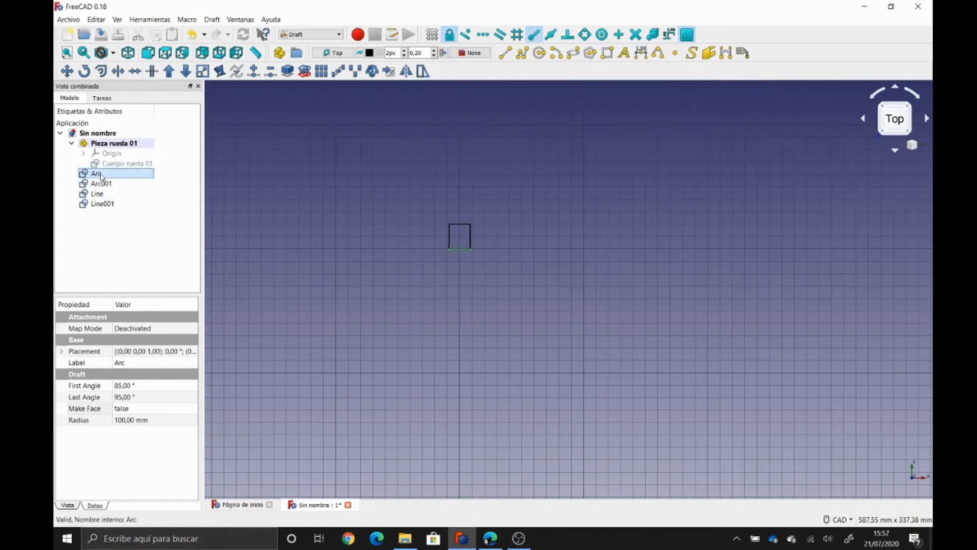
shift+click(102, 205)
drag(94, 175, 124, 144)
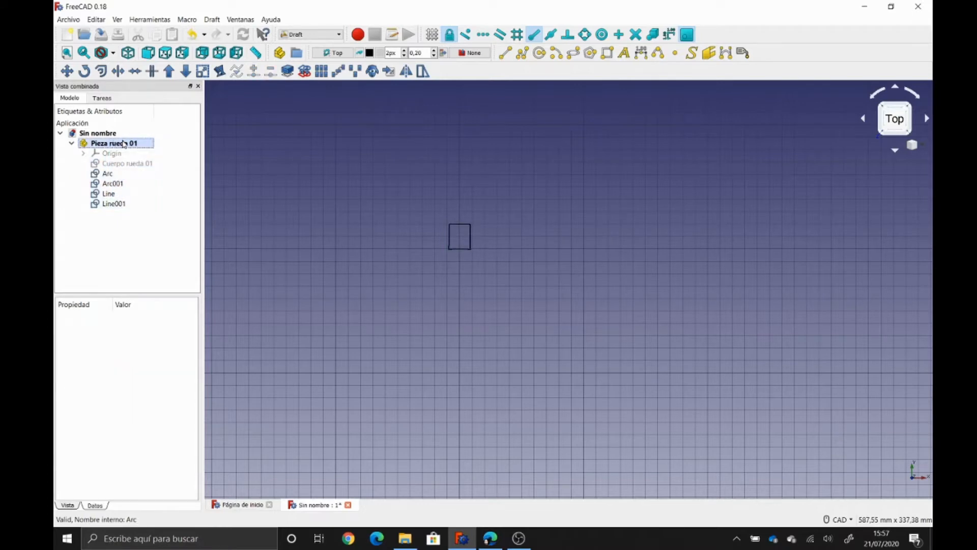
click(109, 173)
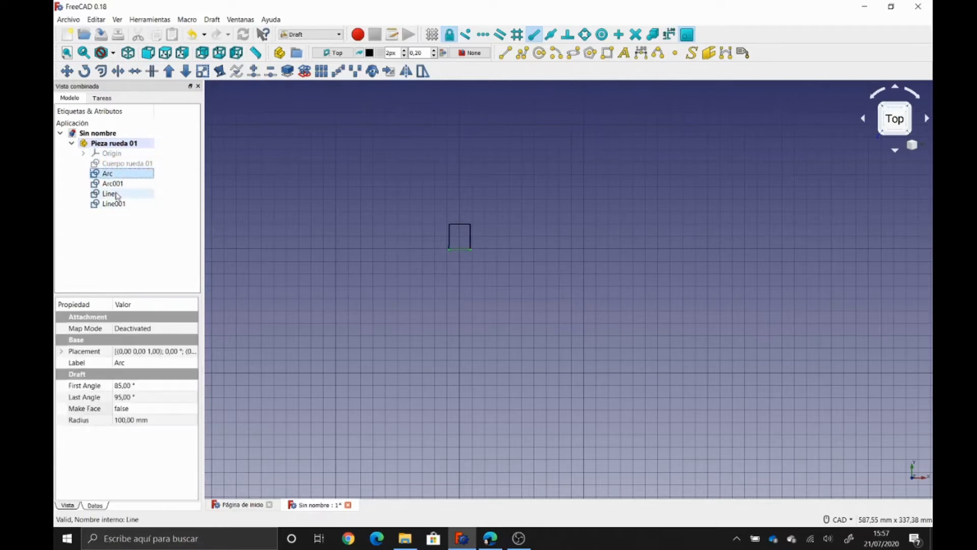
shift+click(116, 204)
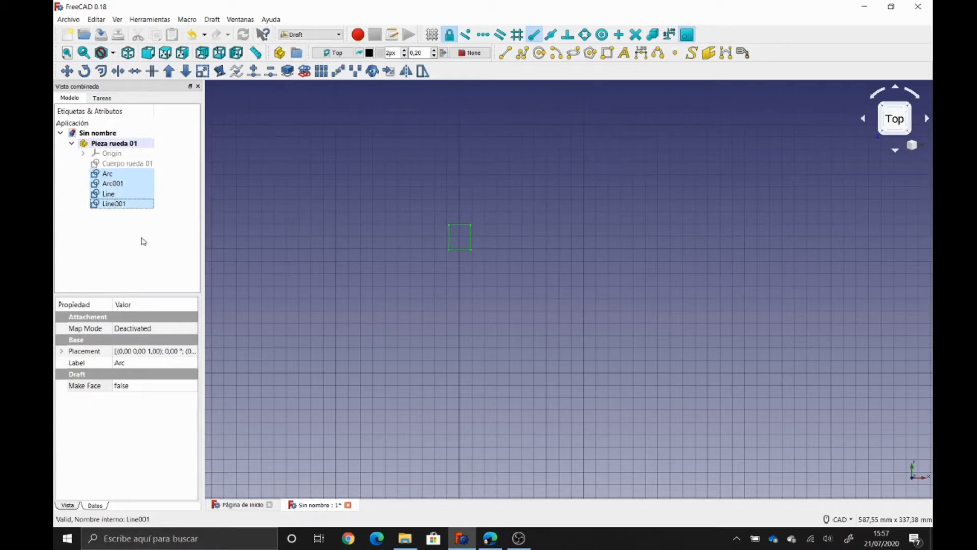
- Upgrade the arcs and lines into a wire, then into a filled face
click(172, 75)
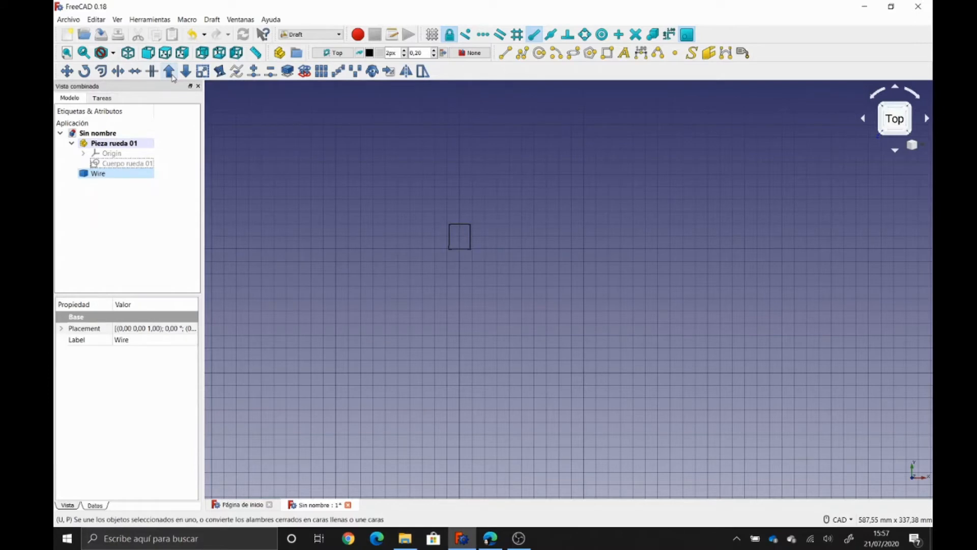
click(93, 174)
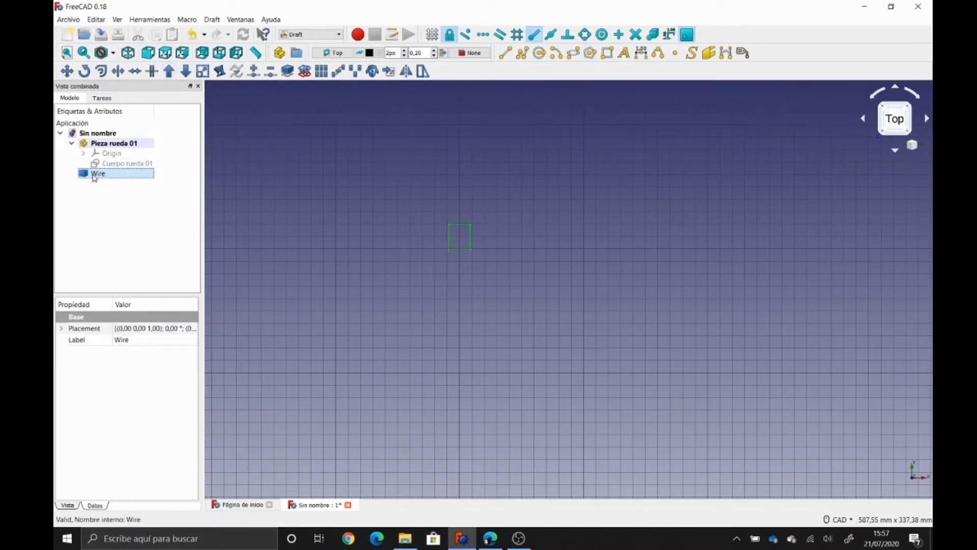
click(128, 235)
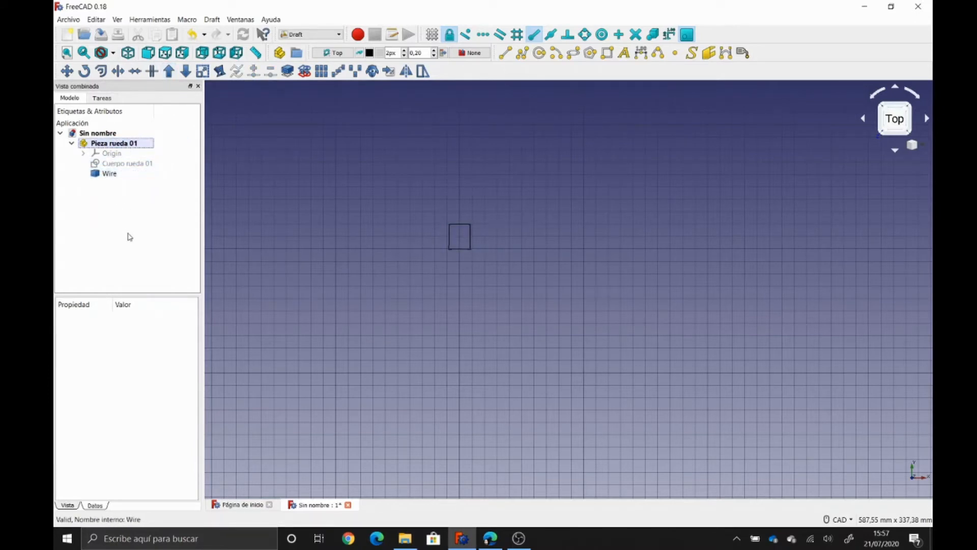
click(109, 174)
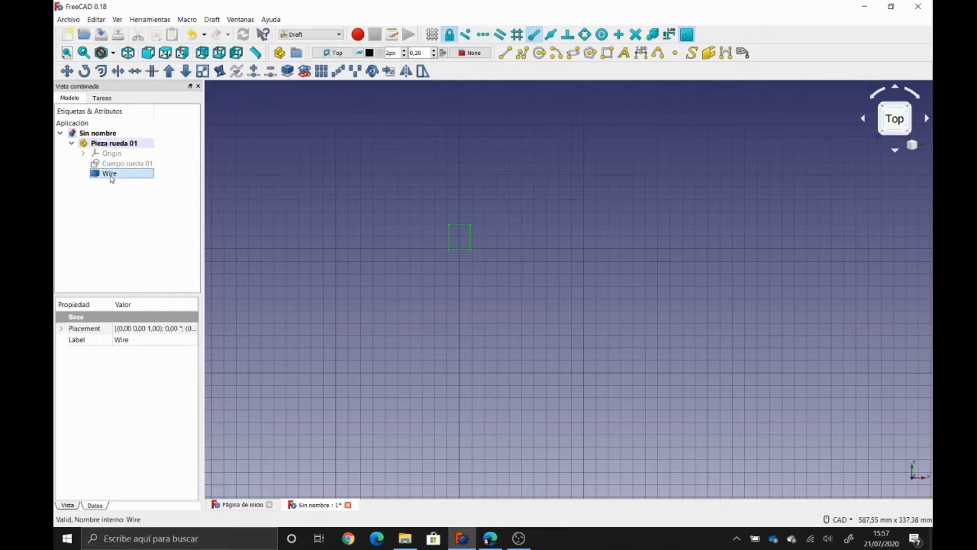
click(169, 72)
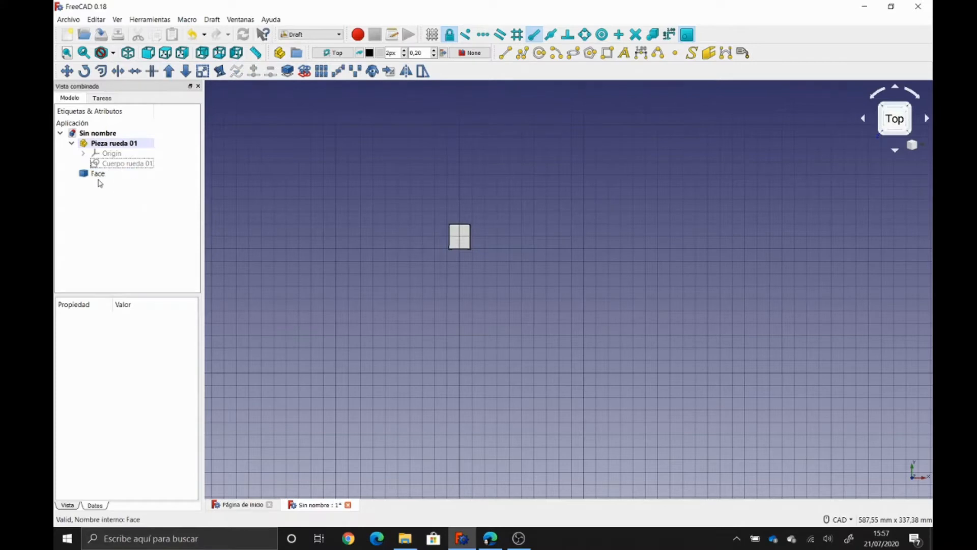
- Move the face into Pieza rueda 01 and rename it 'Diente'
drag(99, 173, 115, 143)
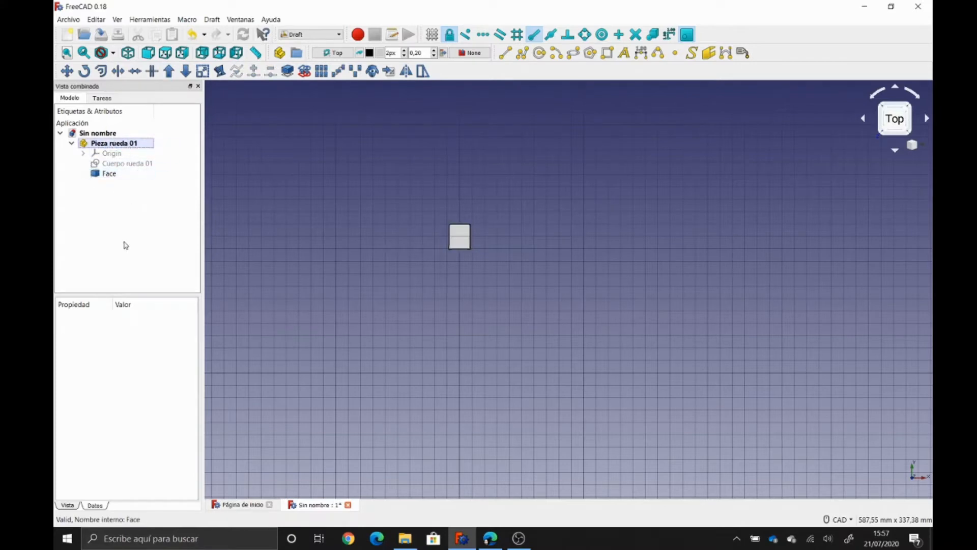
click(109, 174)
key(F2)
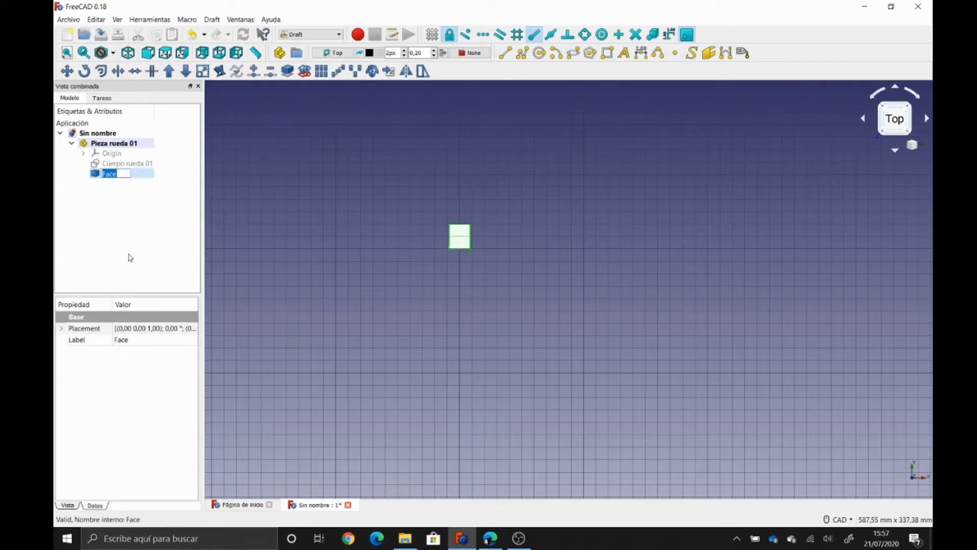
text(Diente)
key(Return)
click(135, 232)
click(127, 164)
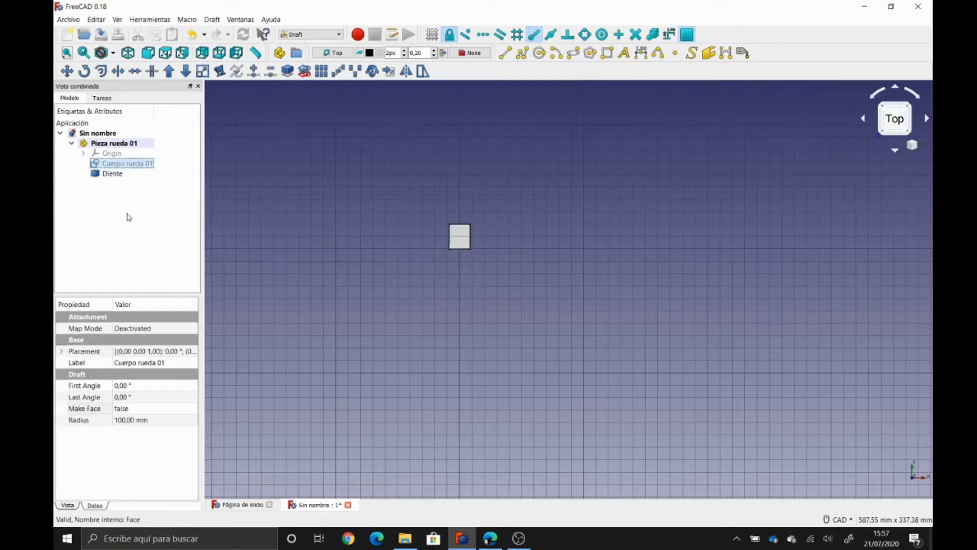
- Set Make Face to true on Cuerpo rueda 01, then hide it leaving only Diente visible
click(175, 408)
click(193, 408)
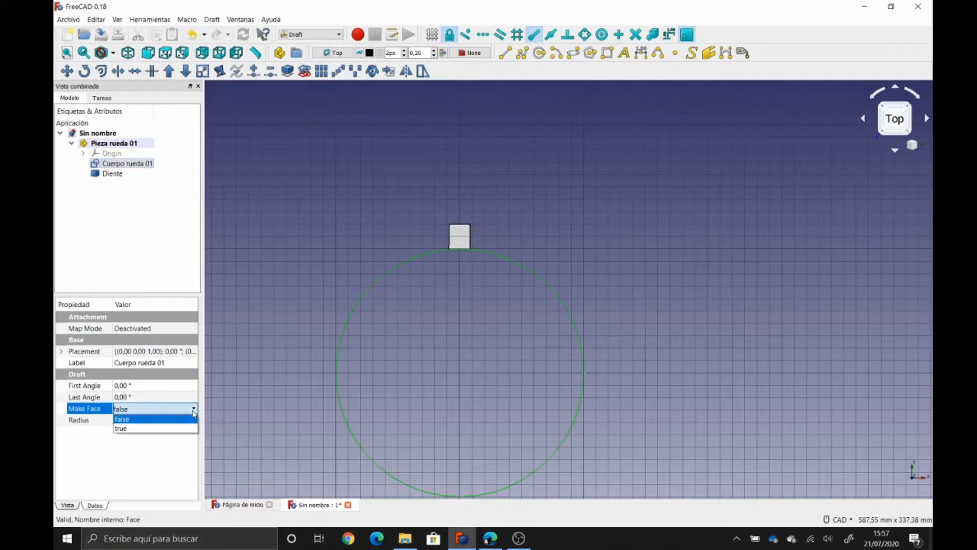
click(163, 428)
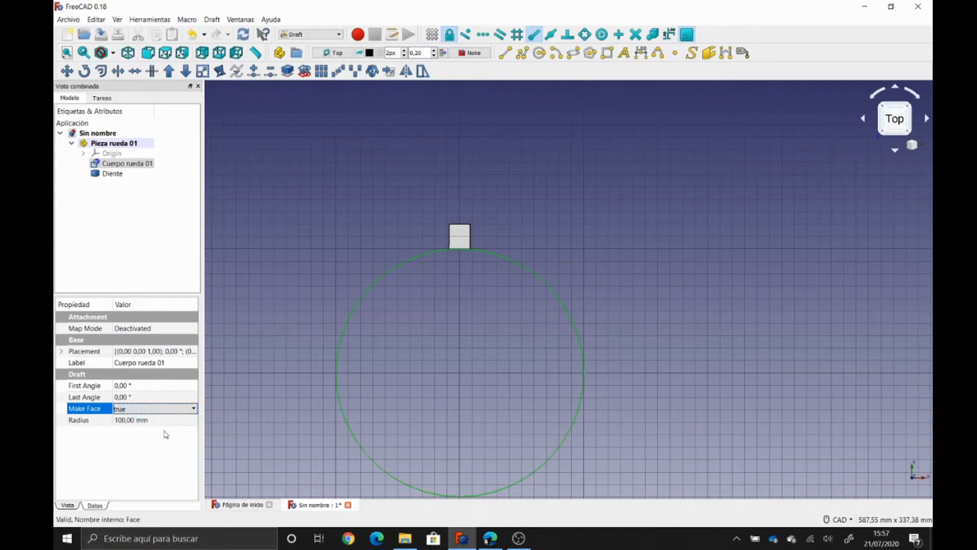
click(124, 214)
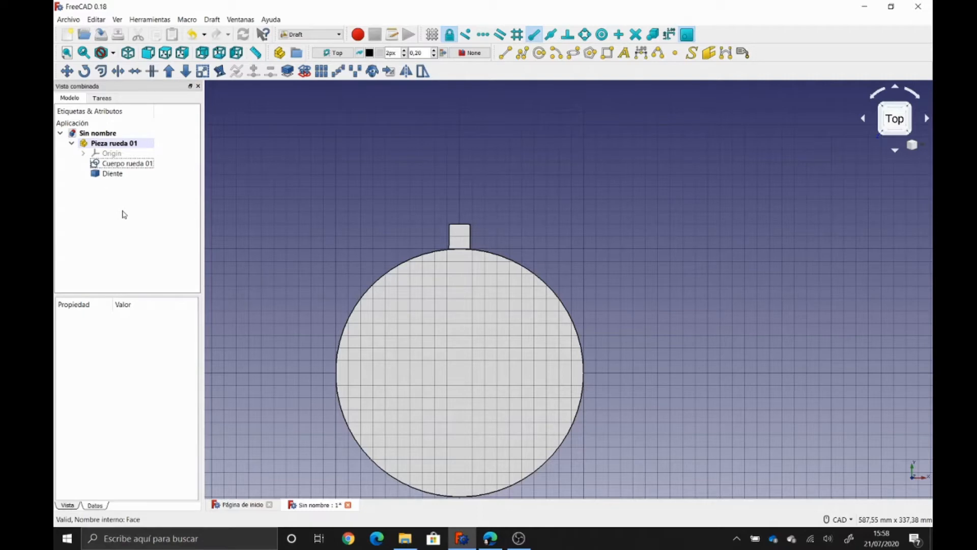
click(122, 174)
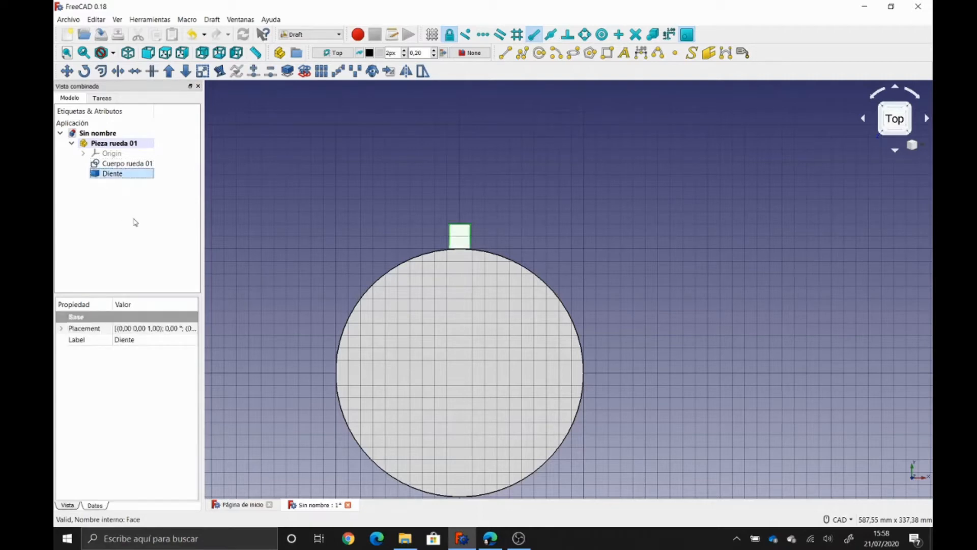
click(122, 164)
key(space)
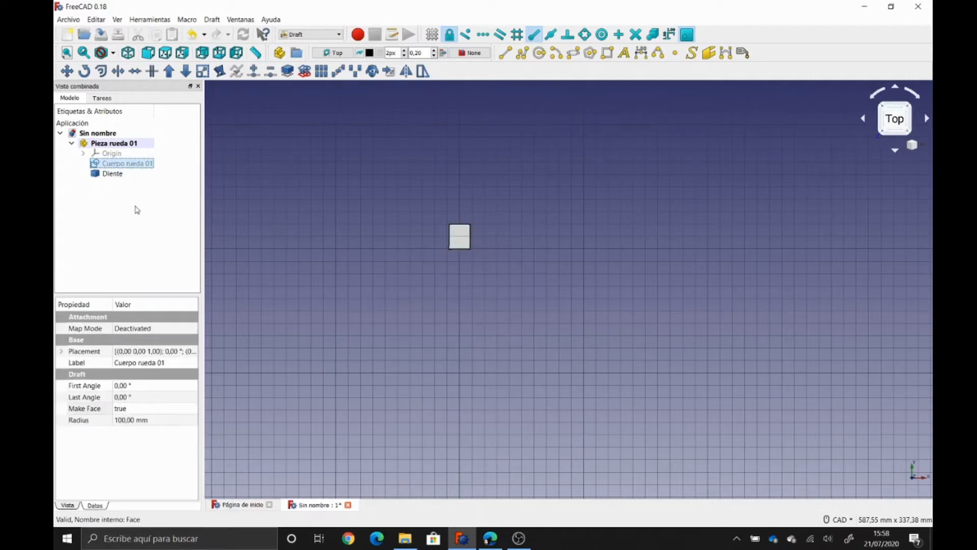
click(137, 209)
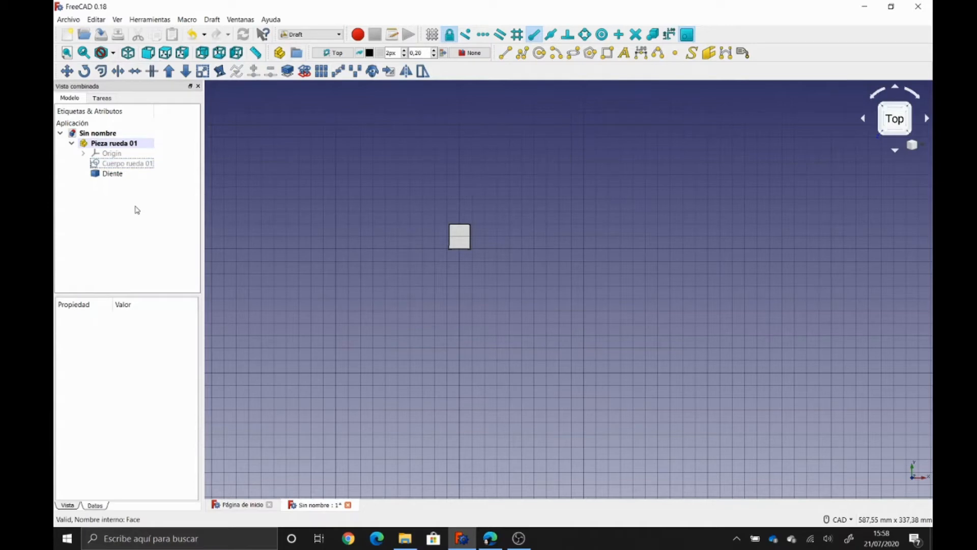
key(Down)
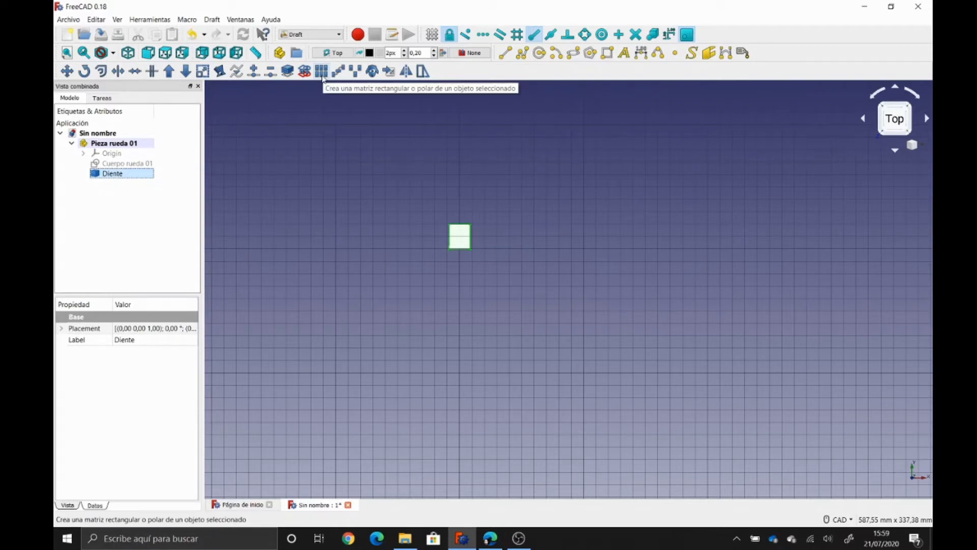
- Create an Array from the Diente tooth and move it into Pieza rueda 01
click(84, 213)
click(113, 174)
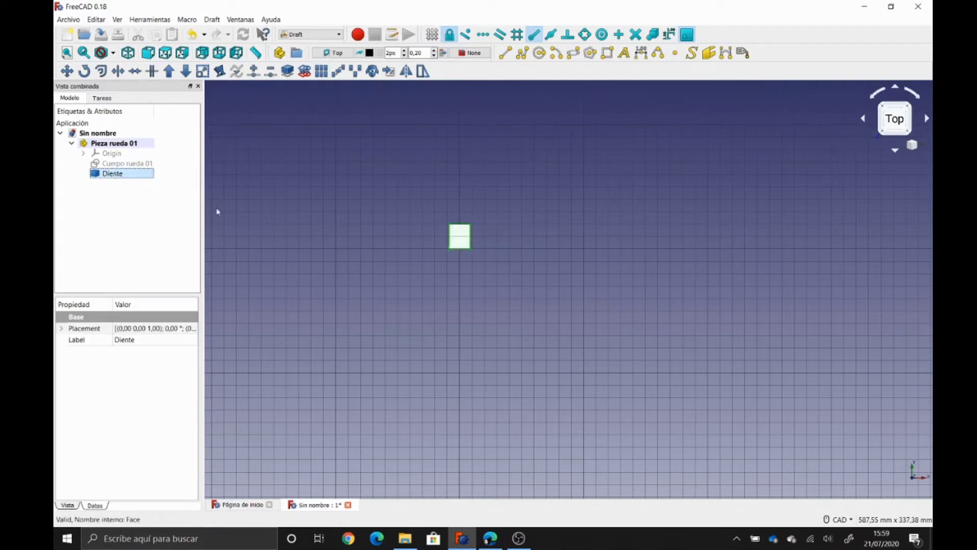
click(322, 72)
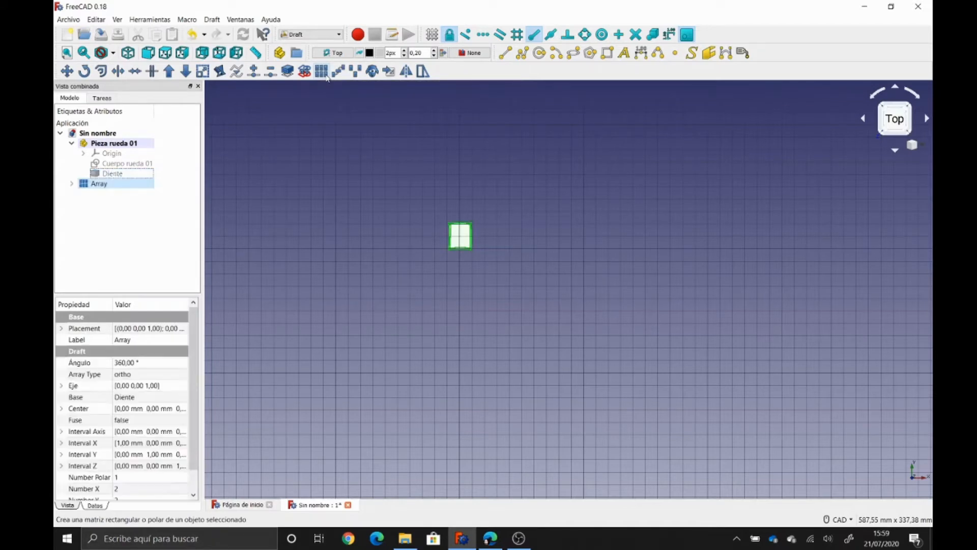
scroll(450, 251, up, 5)
scroll(450, 251, up, 5)
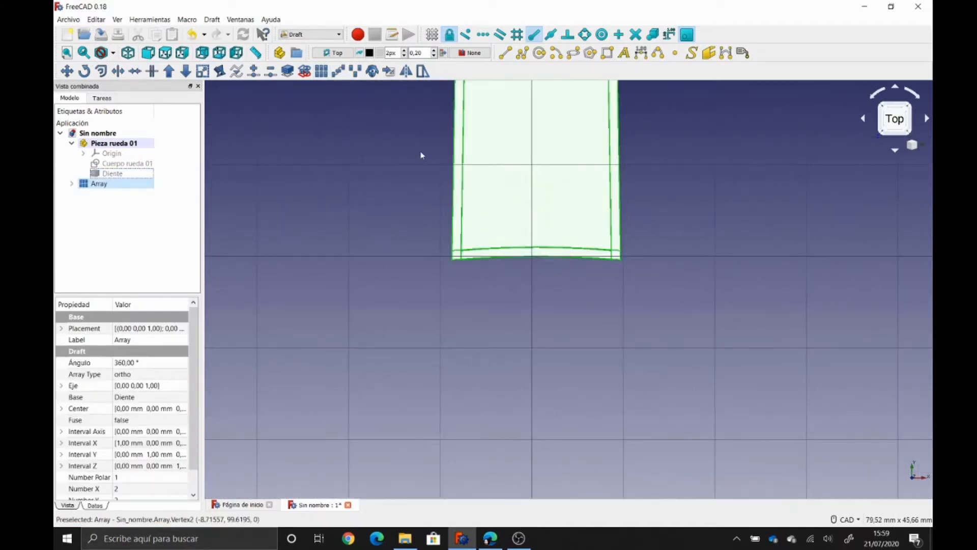
scroll(398, 223, down, 2)
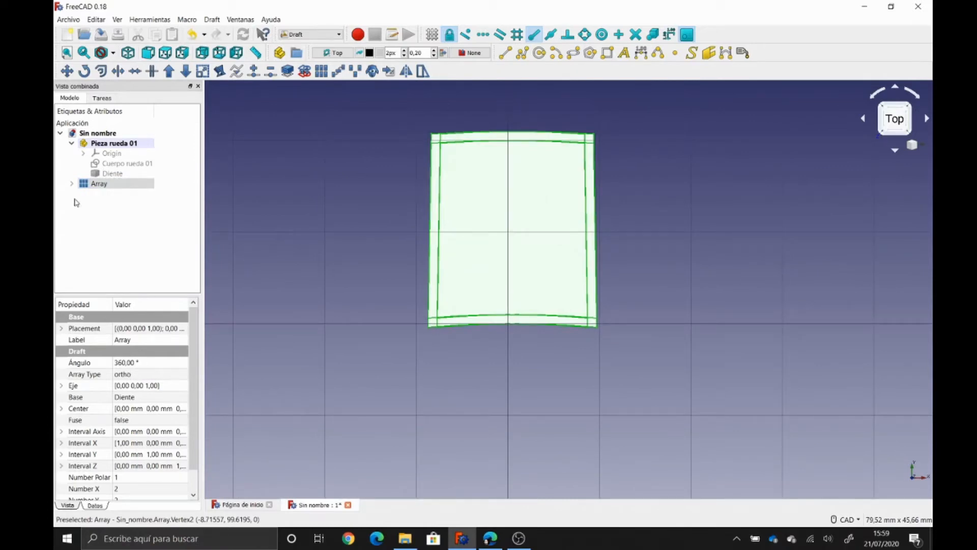
click(71, 183)
drag(88, 185, 114, 147)
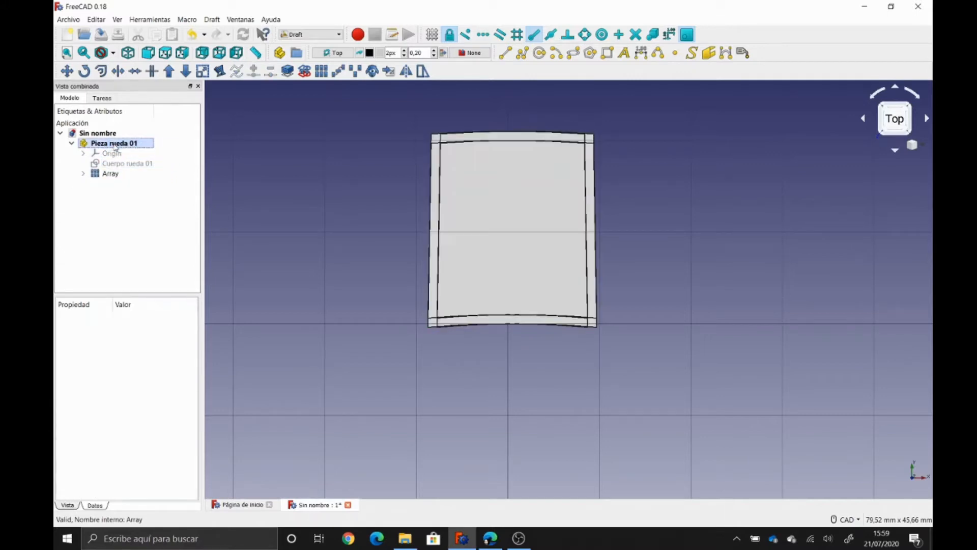
click(105, 174)
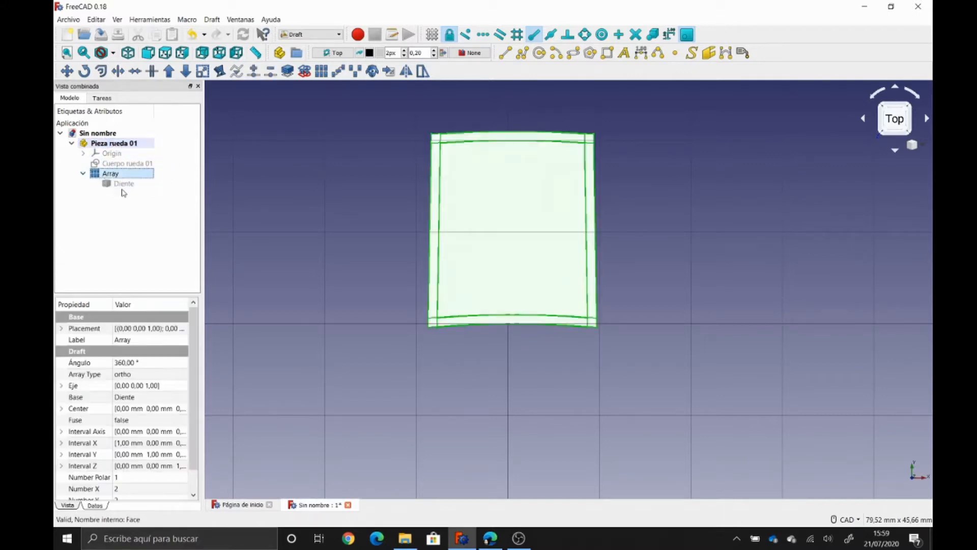
- Set the array to 4 copies along X and 4 along Y
click(136, 377)
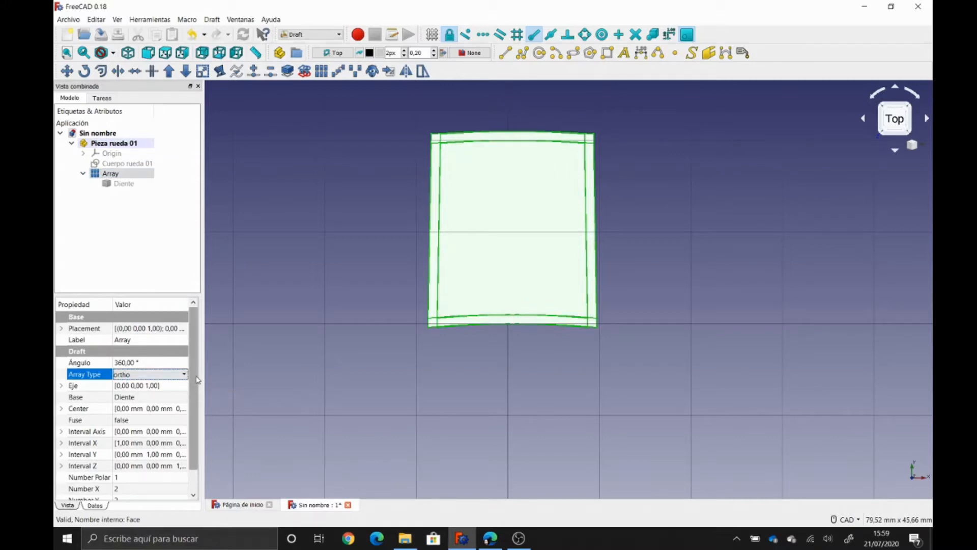
scroll(116, 465, down, 1)
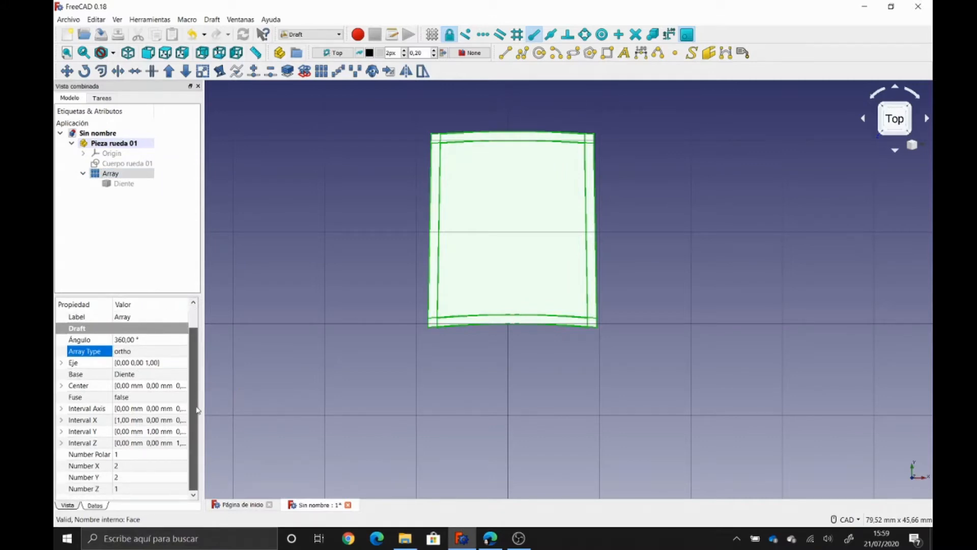
click(129, 466)
text(4)
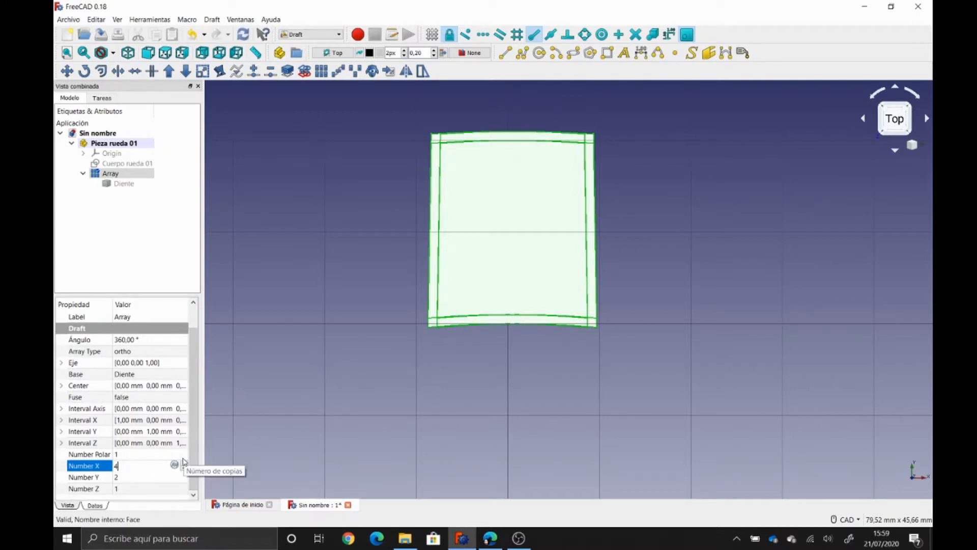
key(Tab)
text(4)
key(Tab)
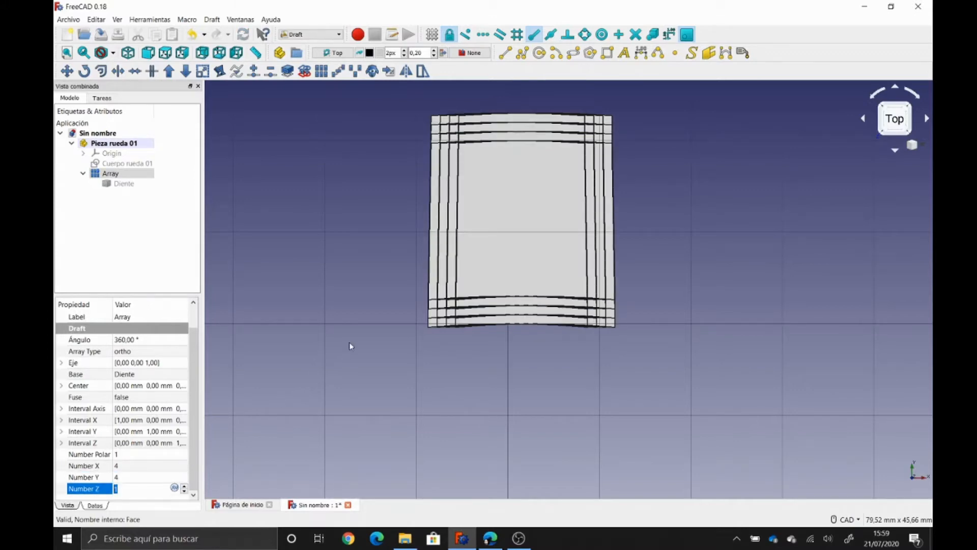
- Set 30 mm X and Y intervals and recompute the array
scroll(349, 342, down, 5)
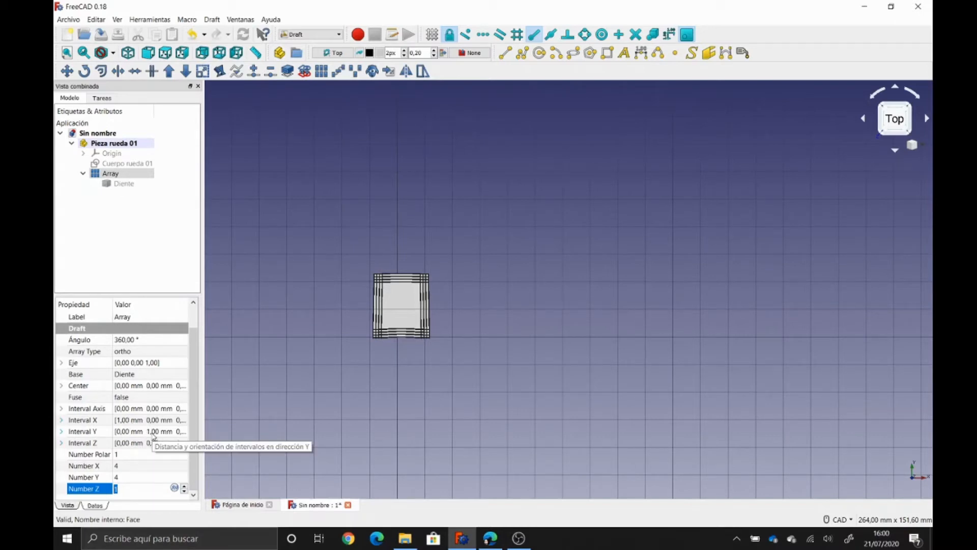
click(62, 421)
click(121, 432)
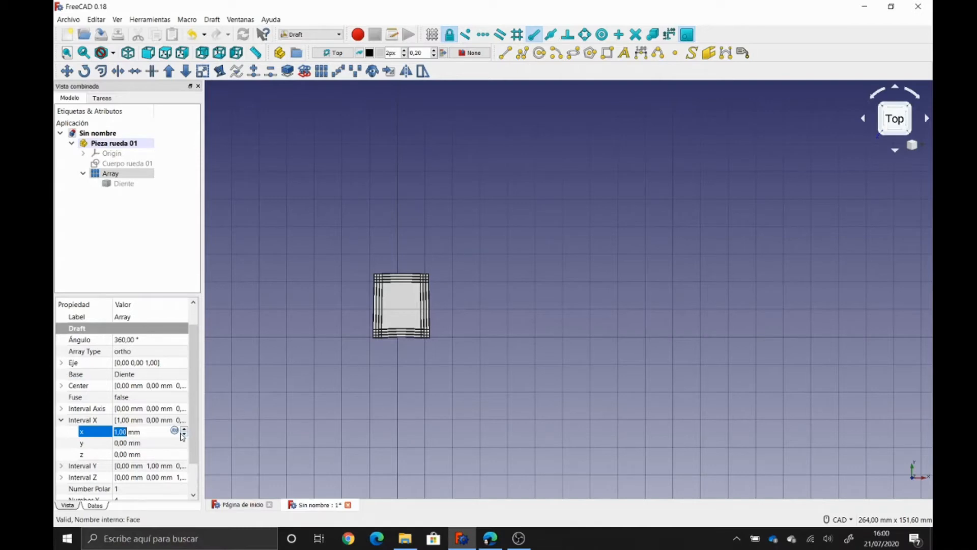
text(30)
key(Return)
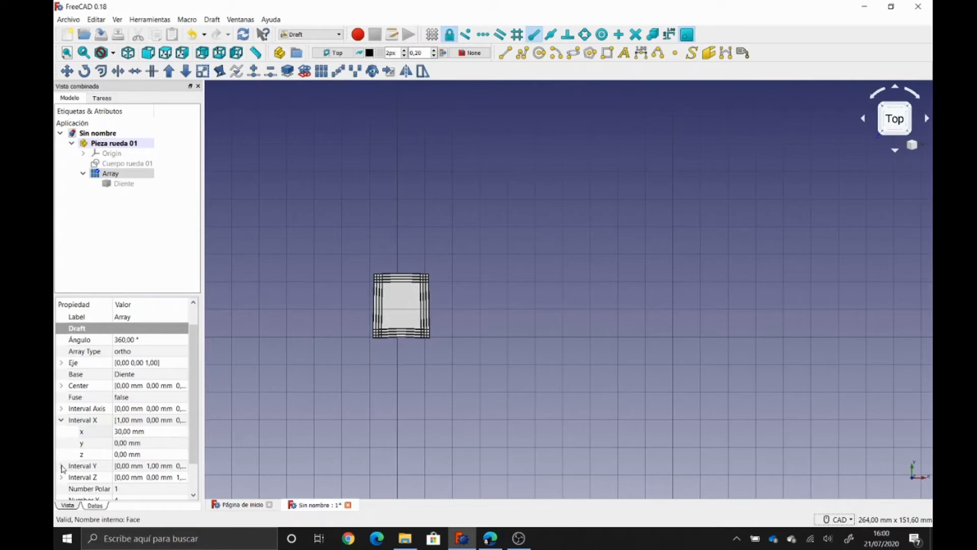
click(62, 465)
click(134, 490)
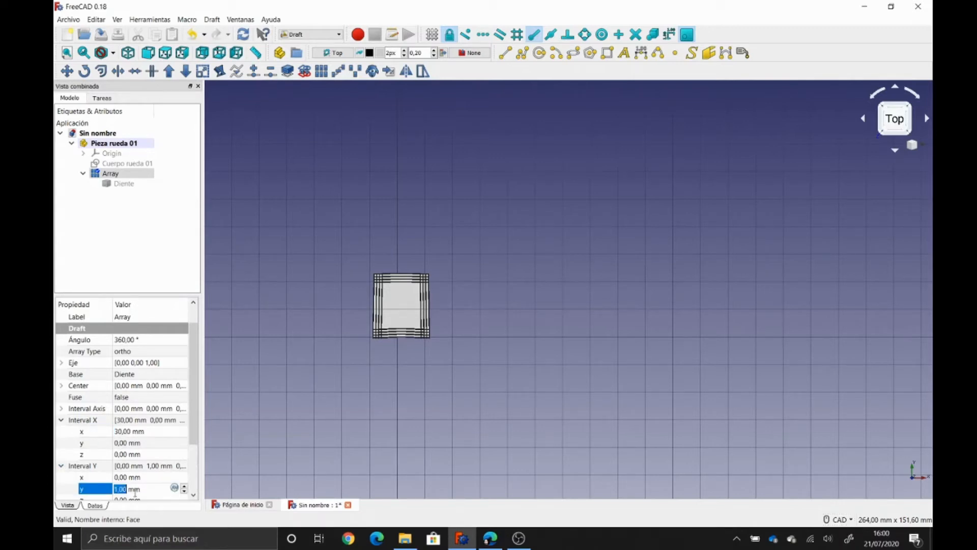
text(30)
key(Return)
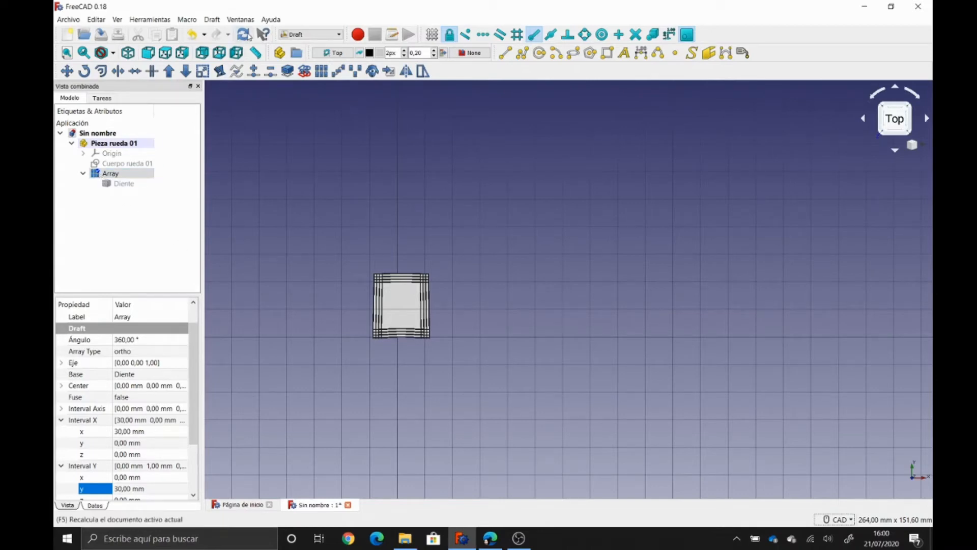
click(244, 35)
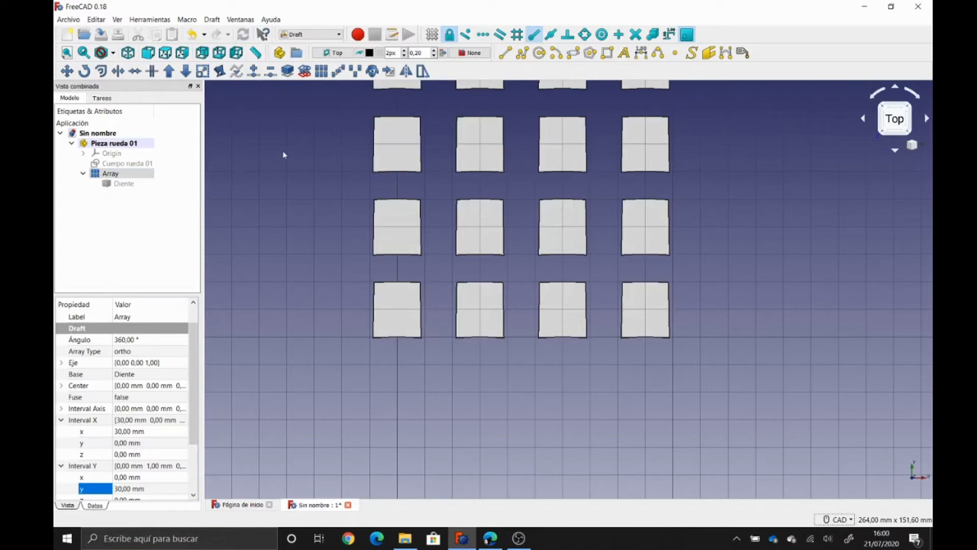
- Give the Array 4 copies along Z with a 30 mm Z interval
middle_drag(282, 227, 283, 258)
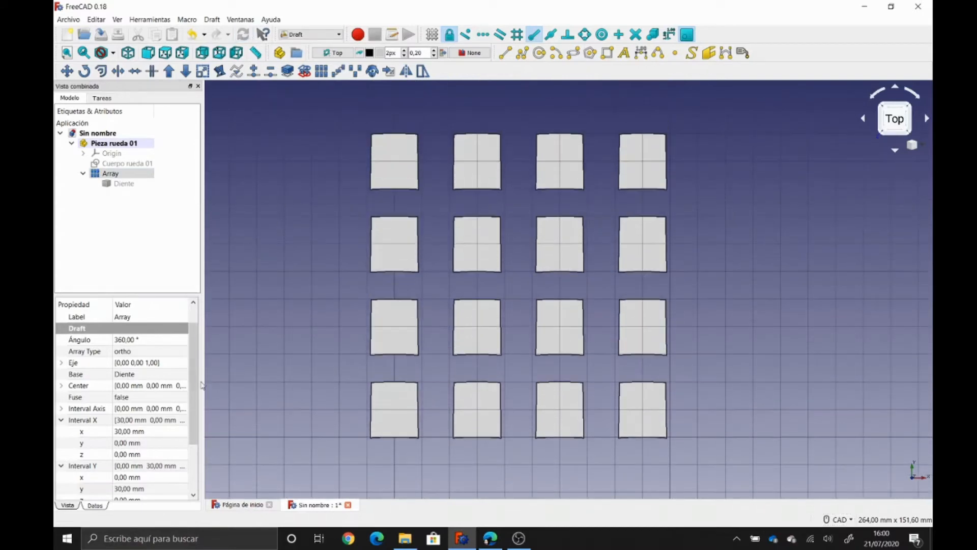
scroll(198, 427, down, 2)
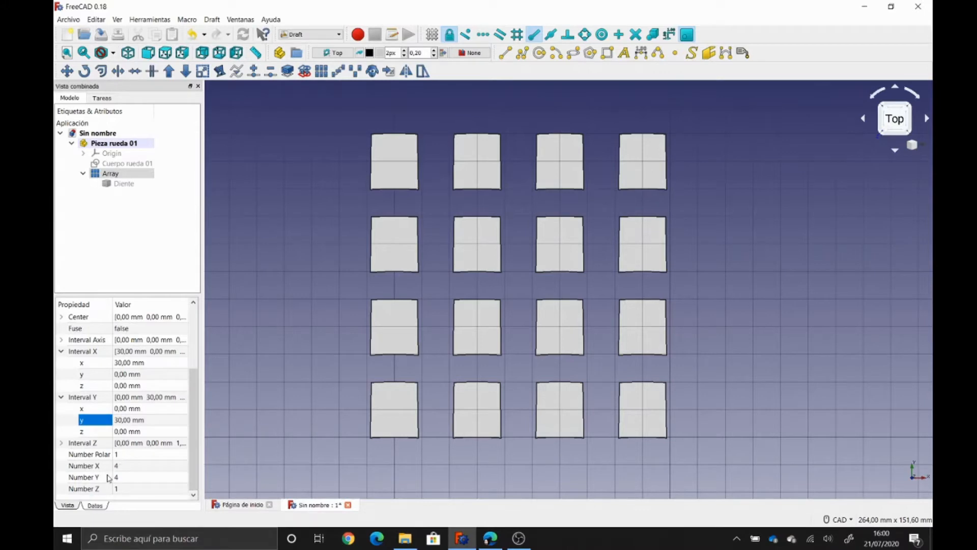
click(134, 489)
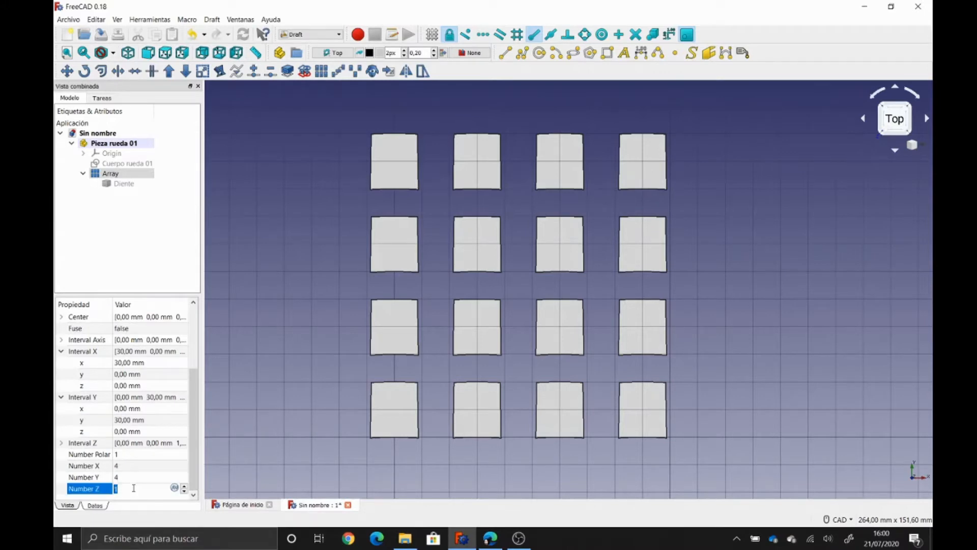
text(4)
key(Return)
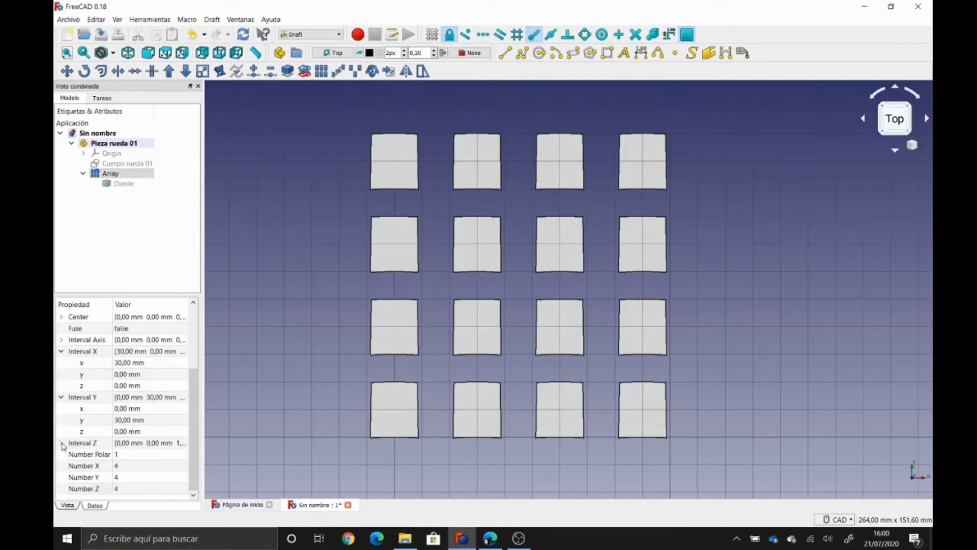
click(62, 444)
click(121, 477)
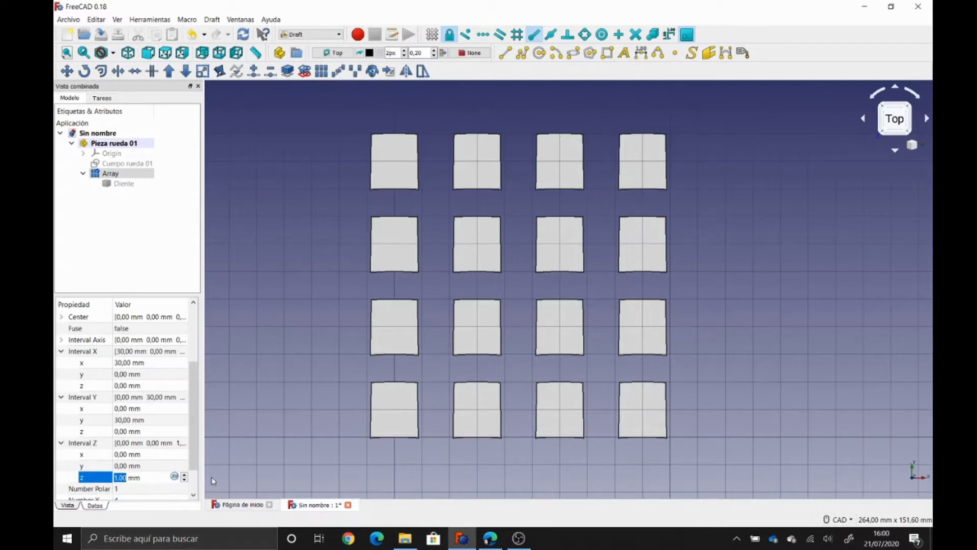
text(30)
key(Return)
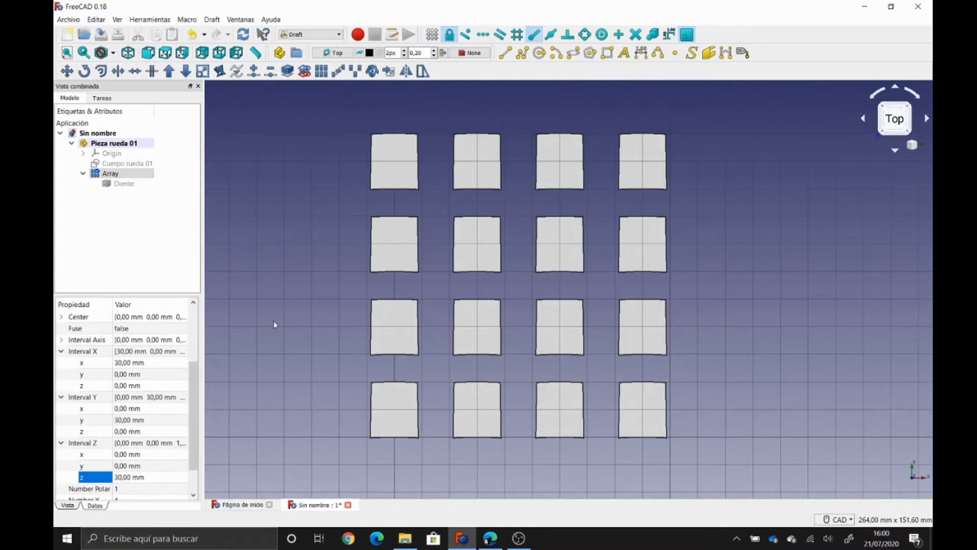
- Recompute the array in isometric view and orbit to inspect the stacked layers
click(128, 53)
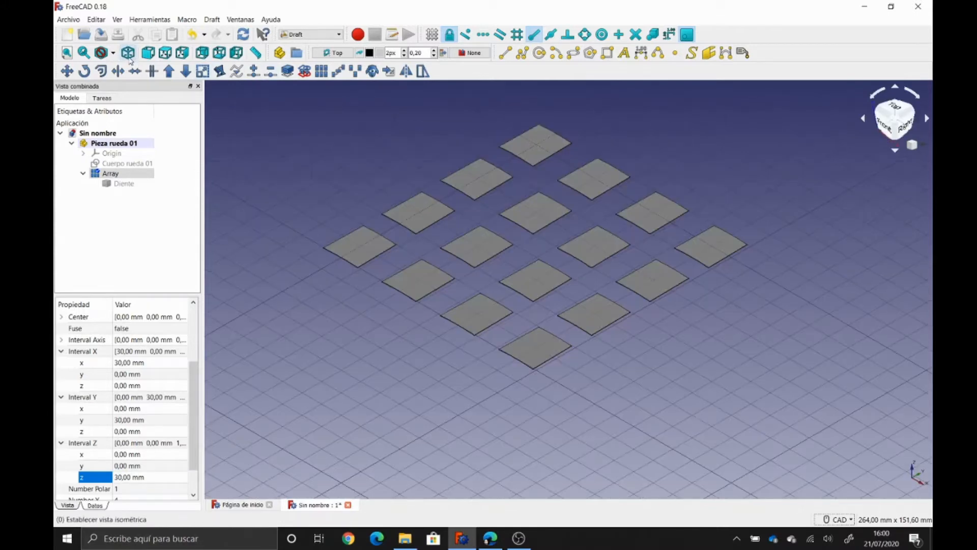
click(243, 37)
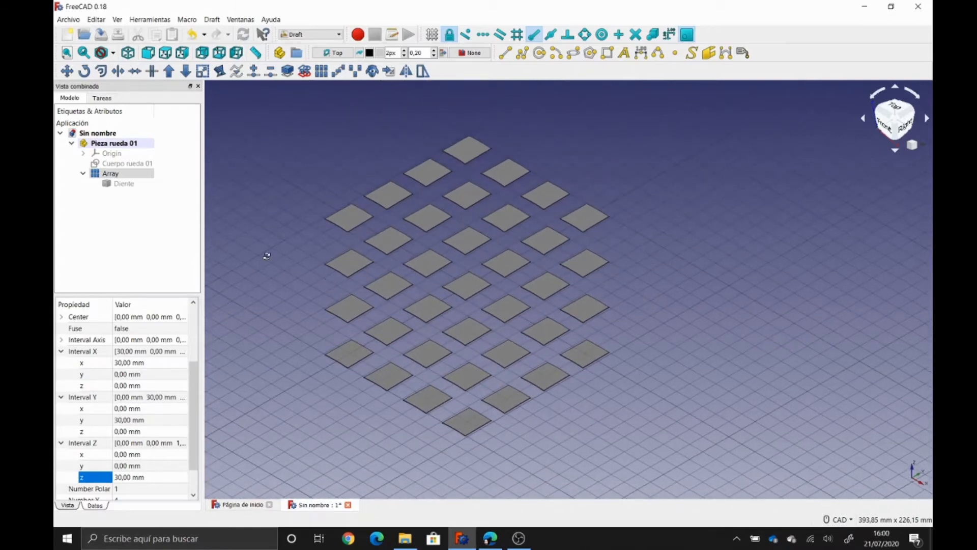
middle_drag(266, 256, 334, 262)
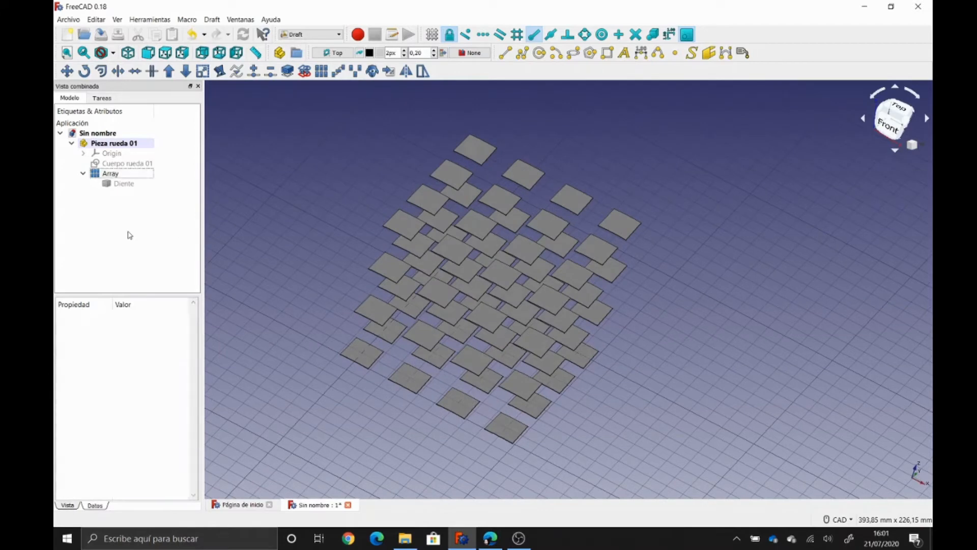
click(125, 174)
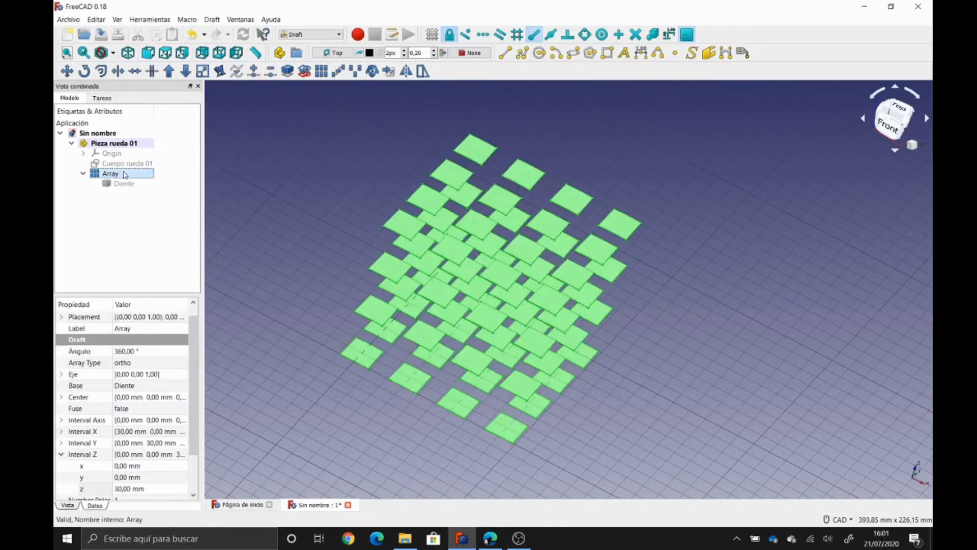
- Delete the existing grid Array
key(Delete)
click(112, 176)
key(space)
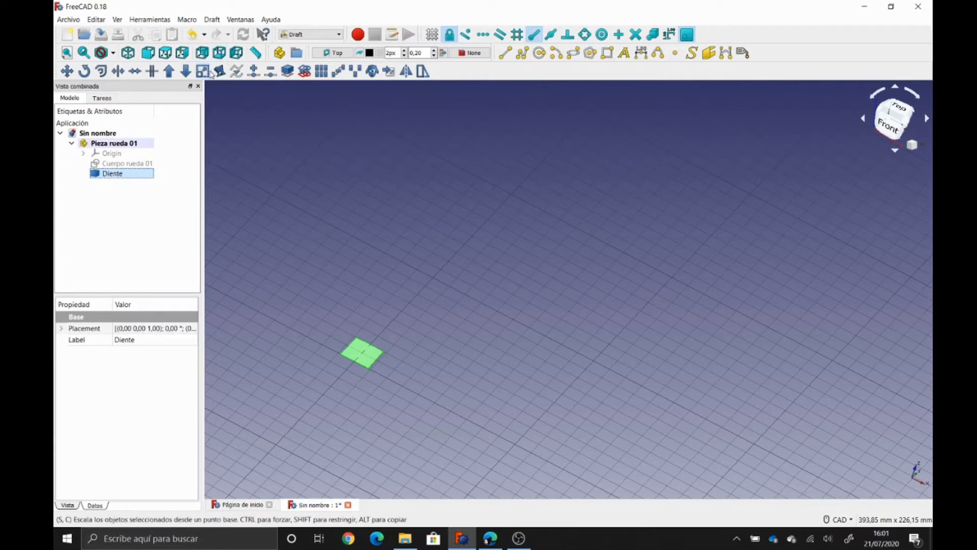
- In Top view, recentre the tooth and build a new Draft Array from Diente
click(167, 57)
middle_drag(334, 342, 356, 115)
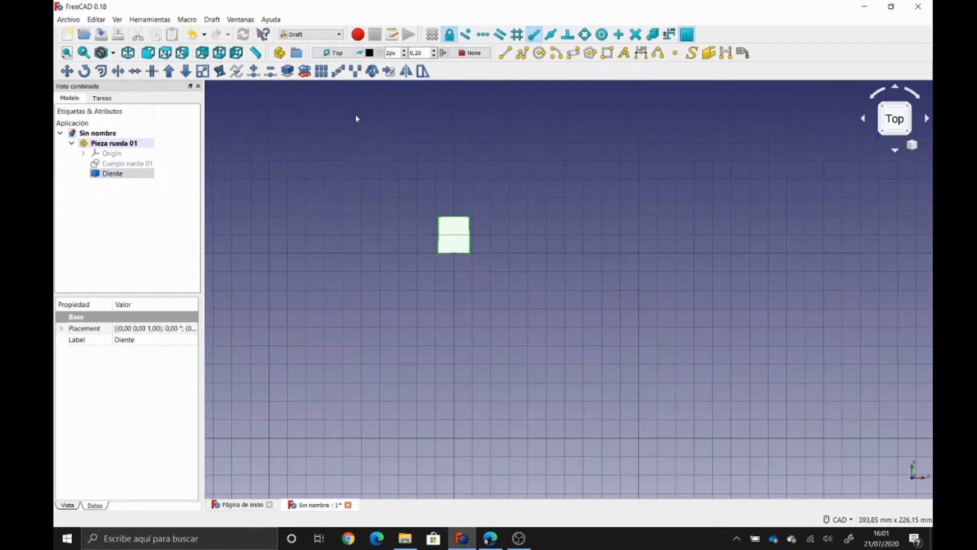
click(114, 156)
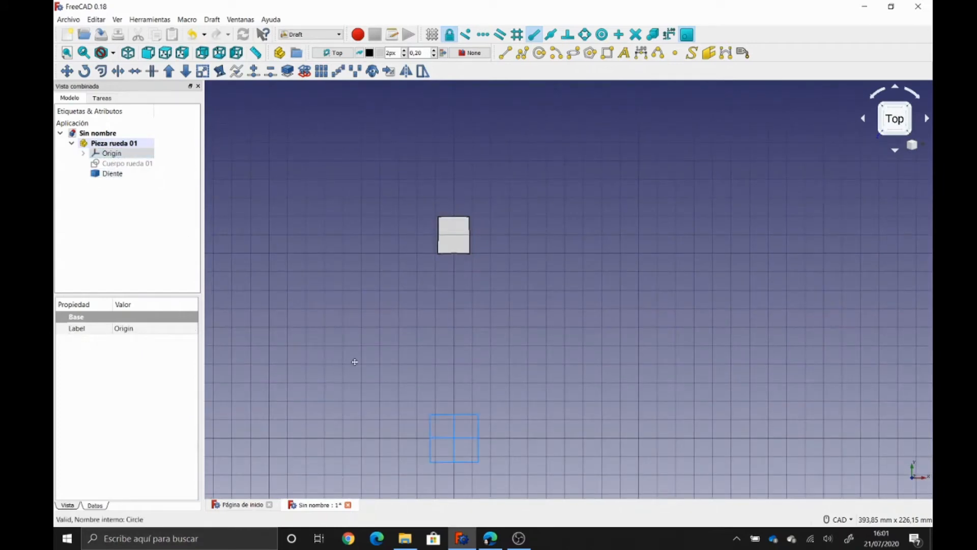
middle_drag(355, 361, 357, 307)
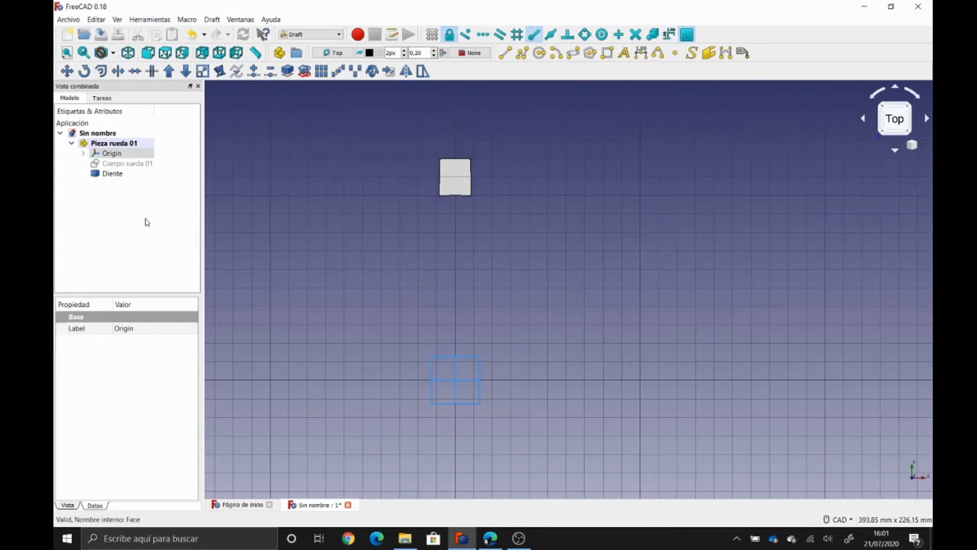
click(117, 174)
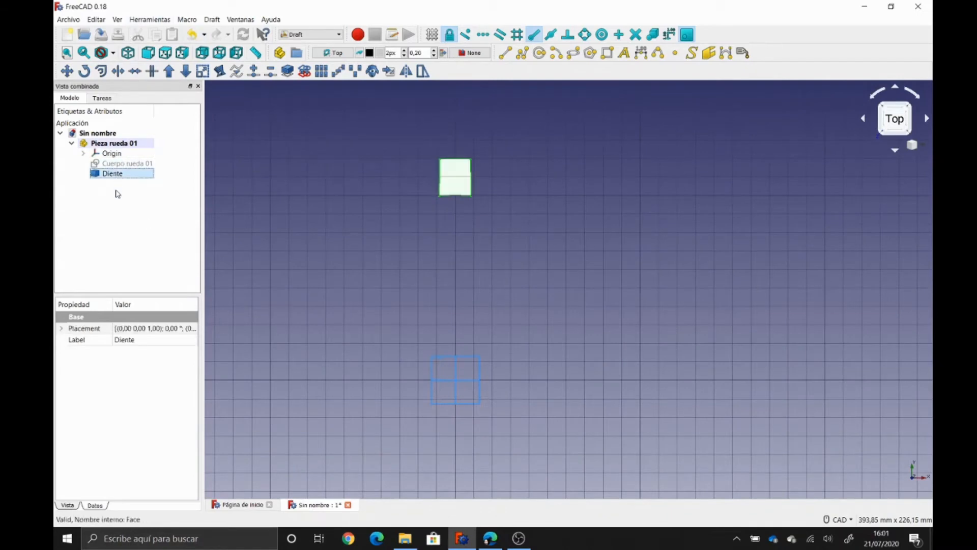
click(322, 71)
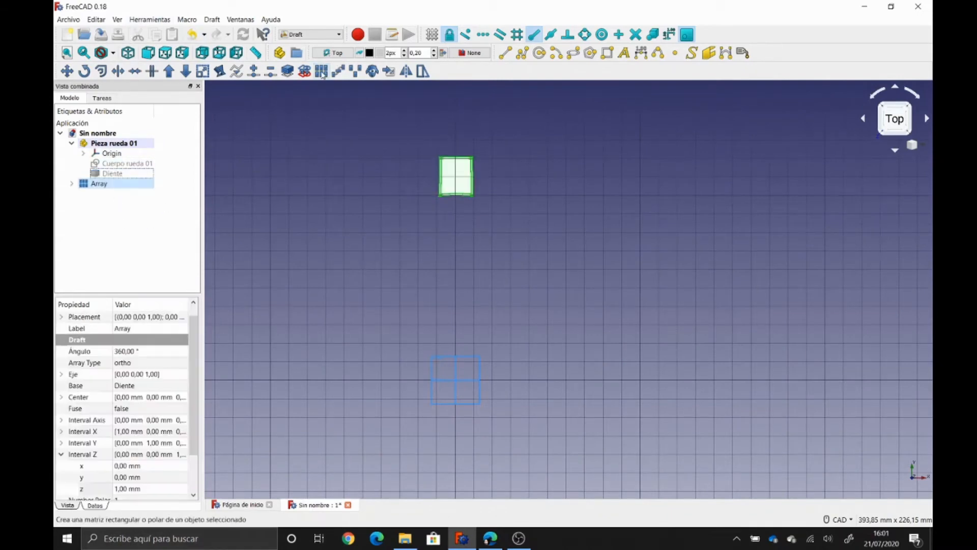
- Change the new Array's type from ortho to polar, showing its Center in isometric view
click(162, 363)
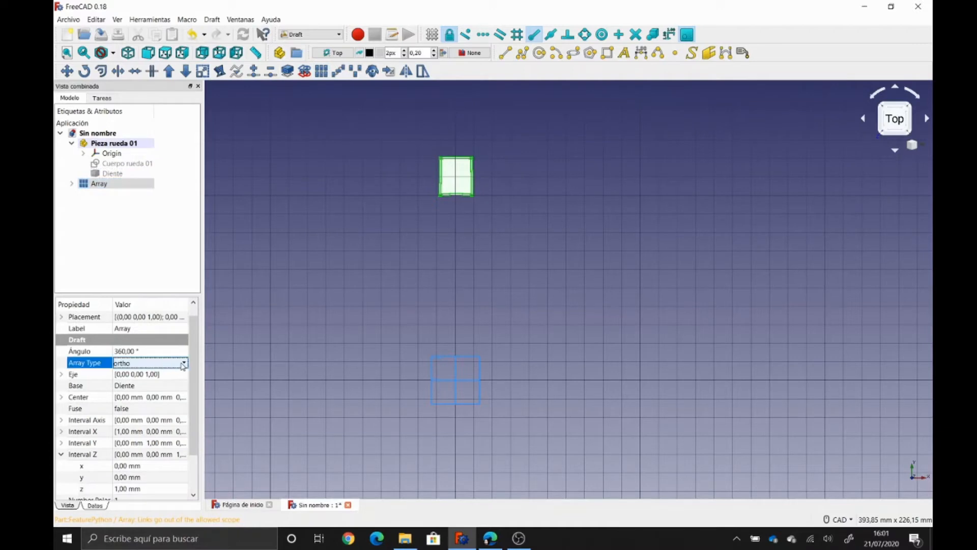
click(182, 363)
click(169, 381)
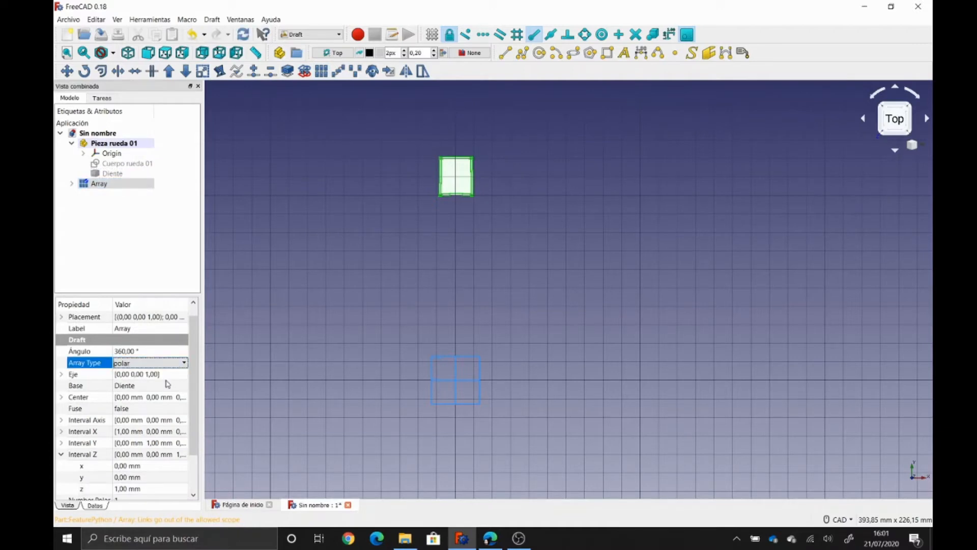
drag(196, 377, 196, 403)
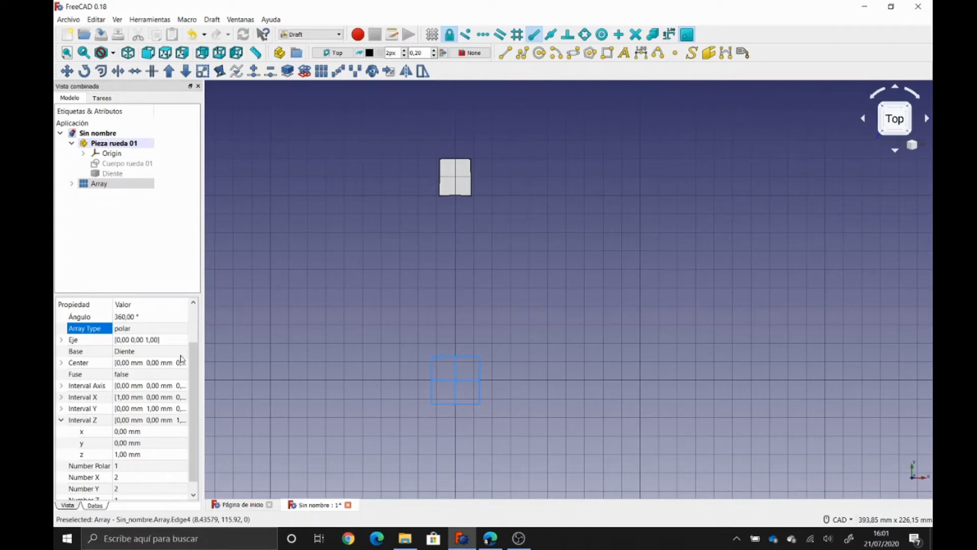
click(62, 362)
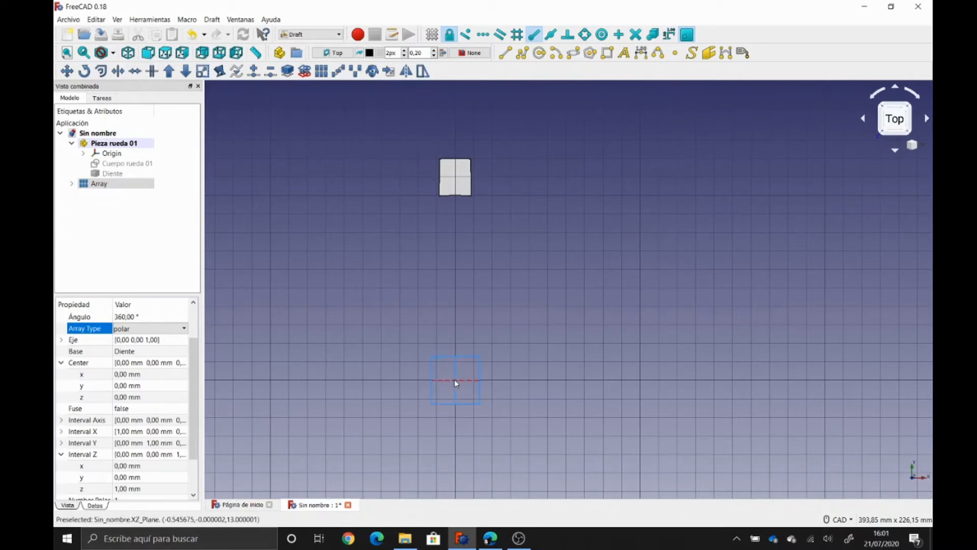
click(129, 52)
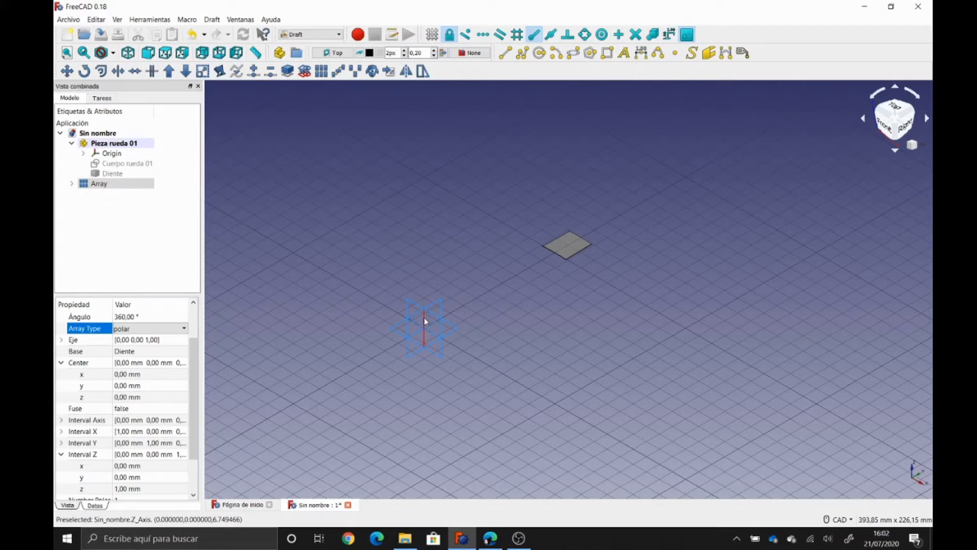
- Set the polar Array's Number Polar to 18 copies
click(61, 422)
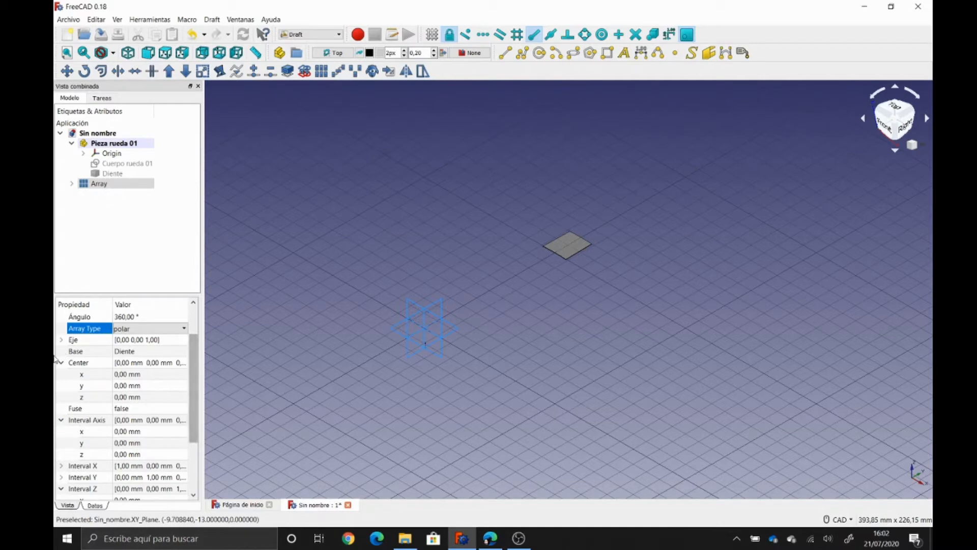
click(62, 421)
click(62, 339)
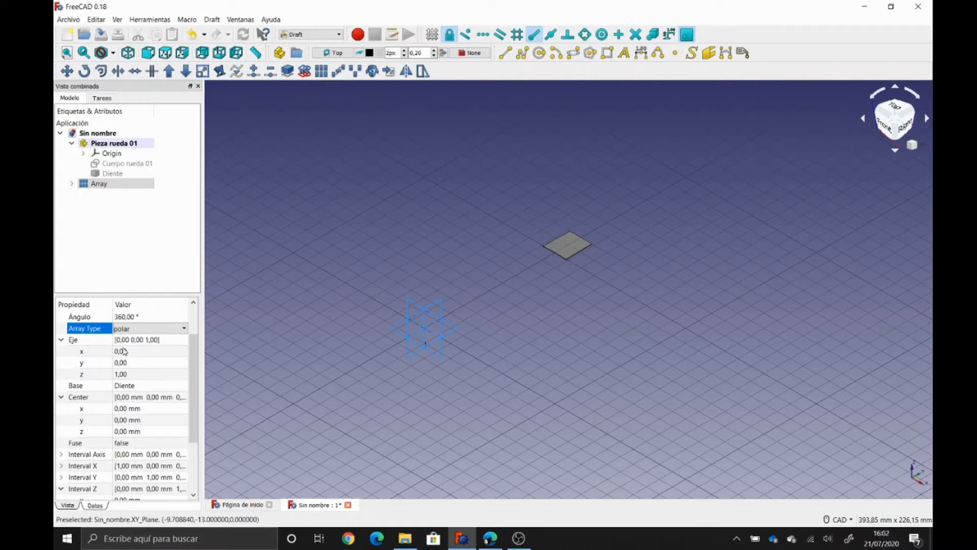
click(61, 340)
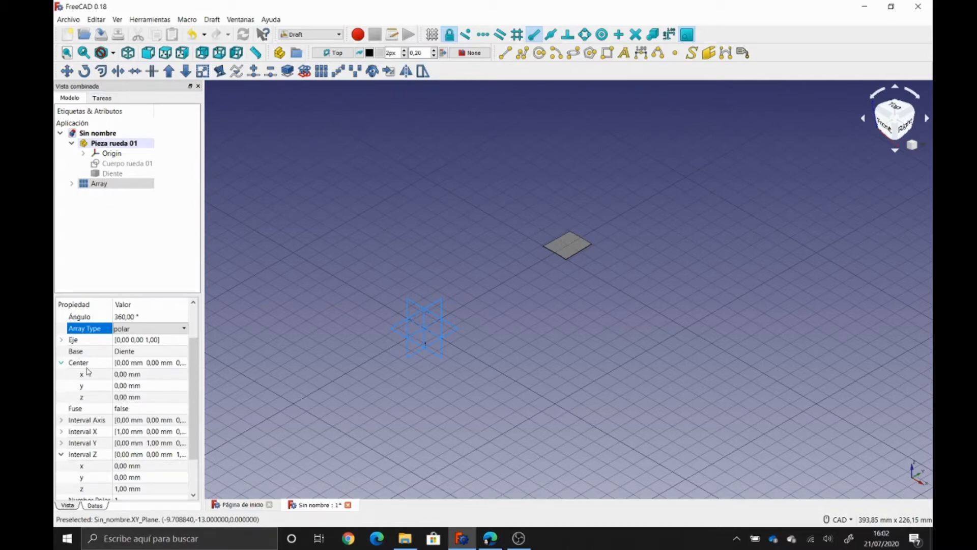
click(62, 362)
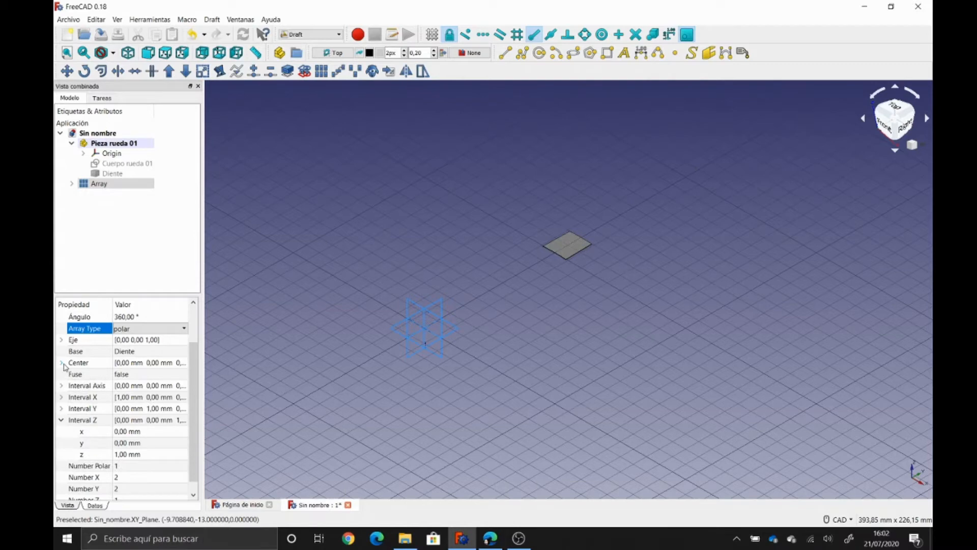
click(142, 464)
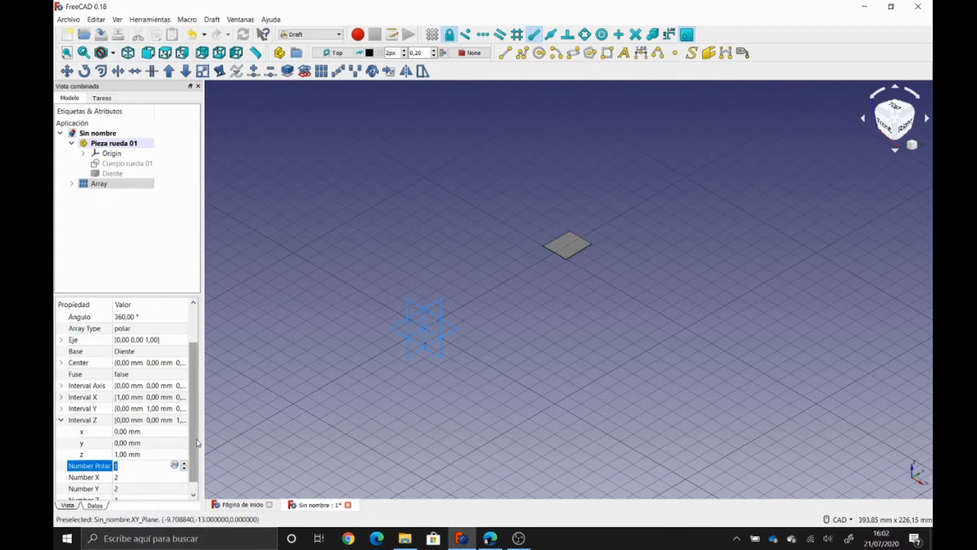
drag(196, 447, 197, 476)
click(61, 408)
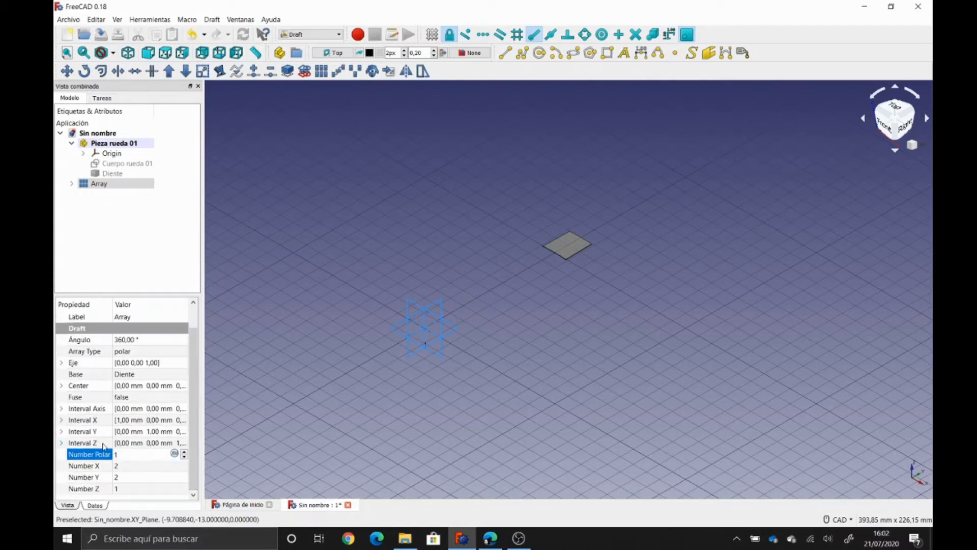
text(8)
key(Return)
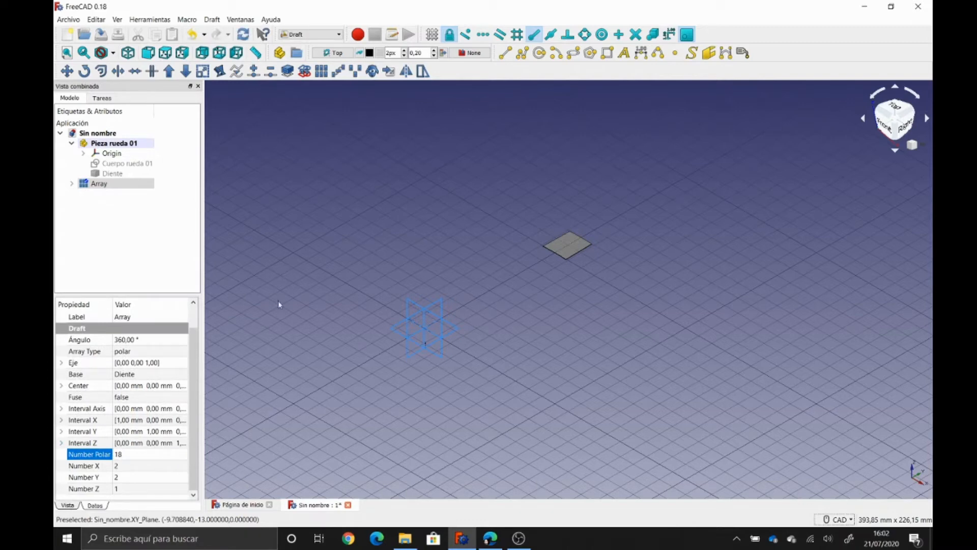
- Recompute the 18-tooth ring and move the Array into Pieza rueda 01
click(243, 34)
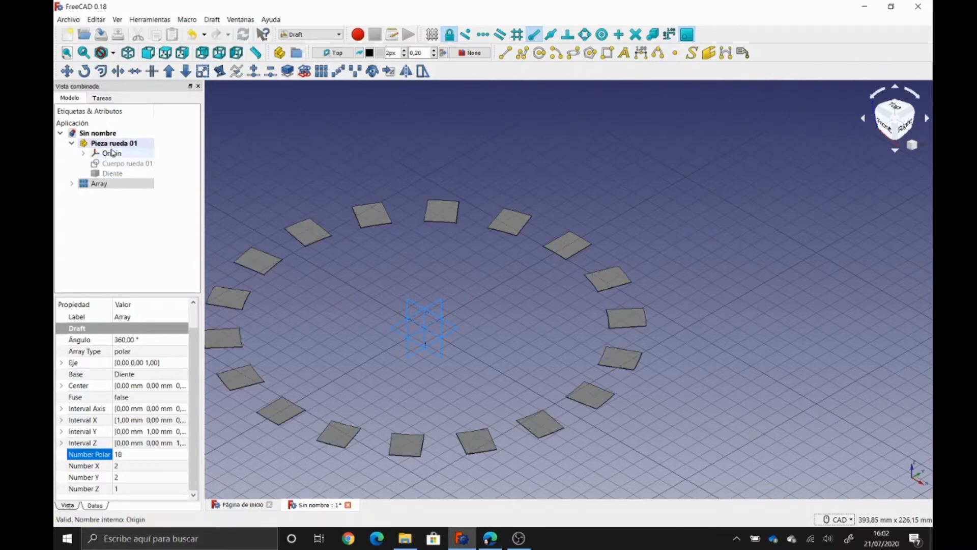
drag(97, 185, 115, 145)
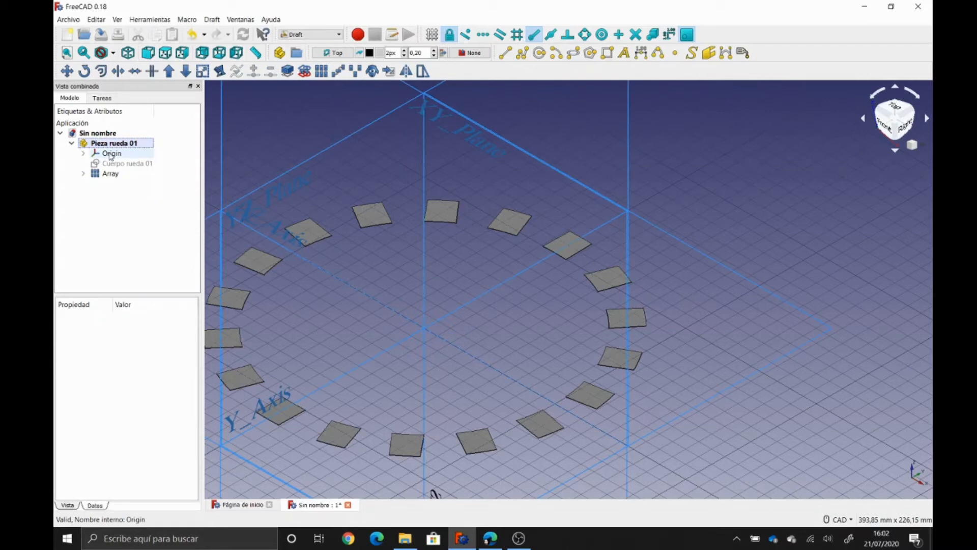
middle_drag(381, 172, 485, 168)
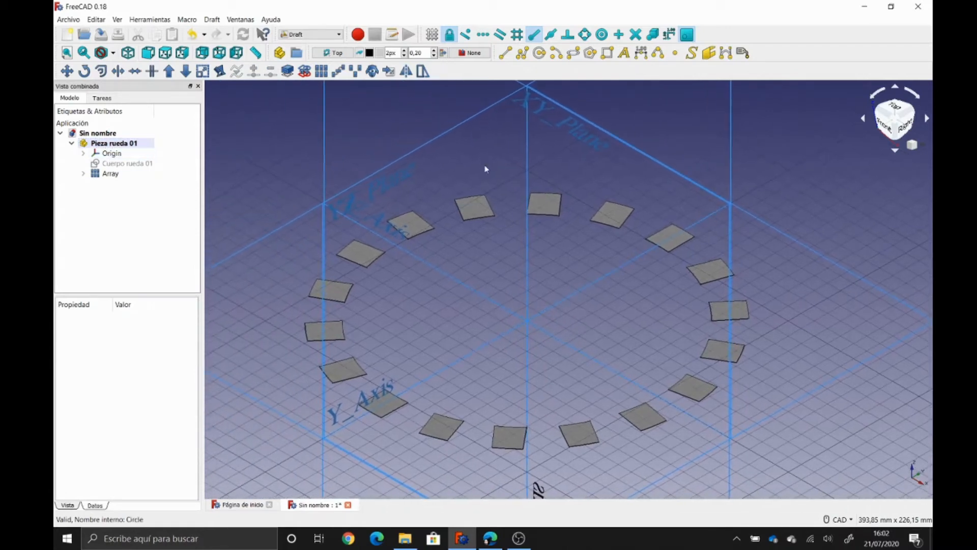
- Hide the Pieza rueda 01 origin planes and start renaming the Array
click(112, 154)
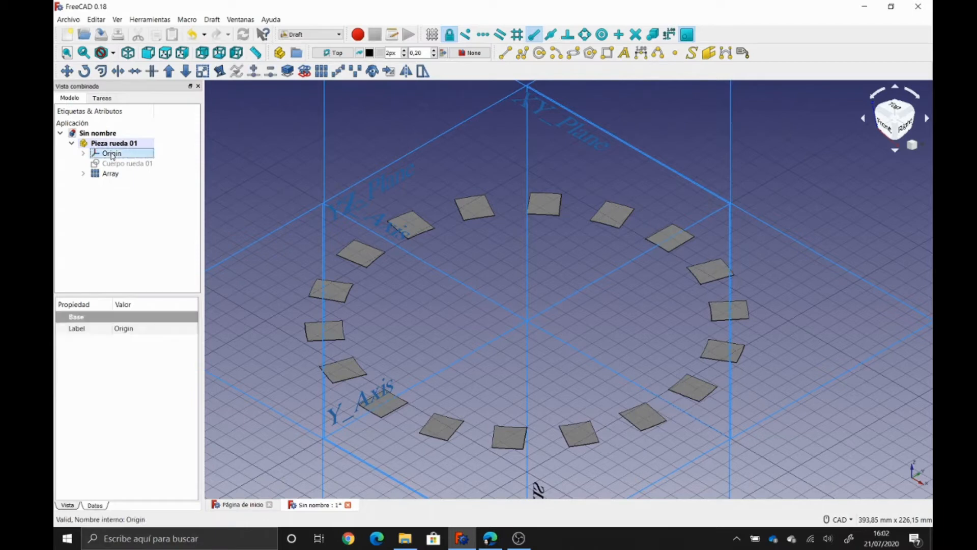
key(space)
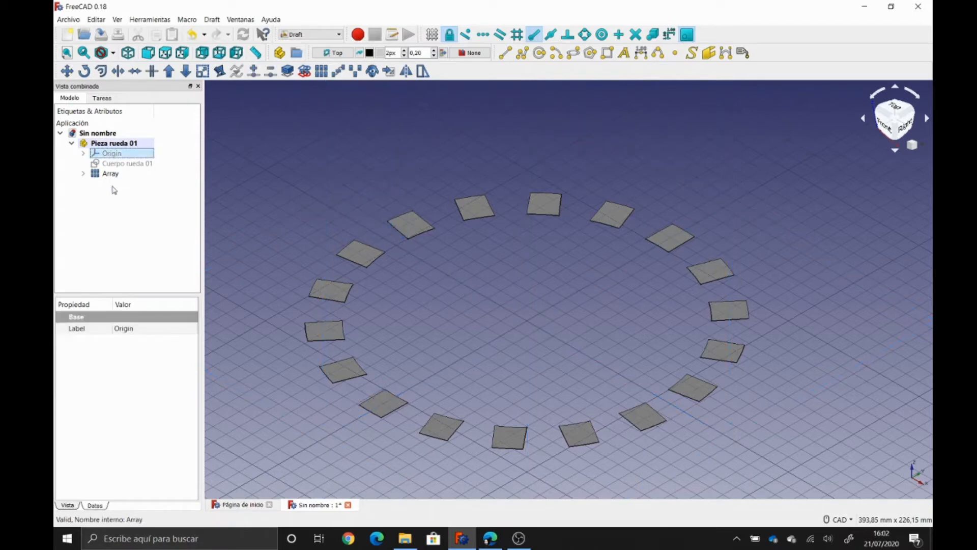
click(111, 177)
key(F2)
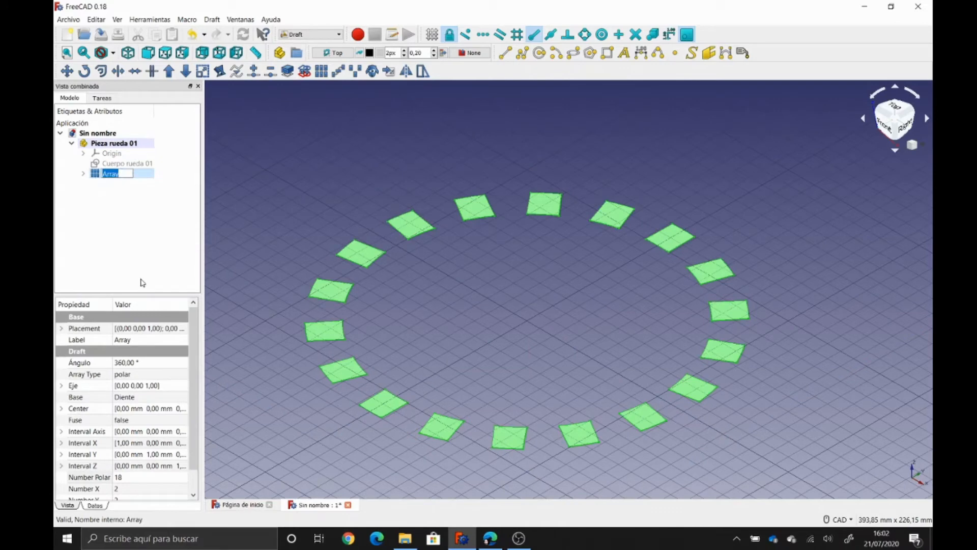
- Rename the teeth array to 'Dientes rueda 01'
text(Dientes)
key(Return)
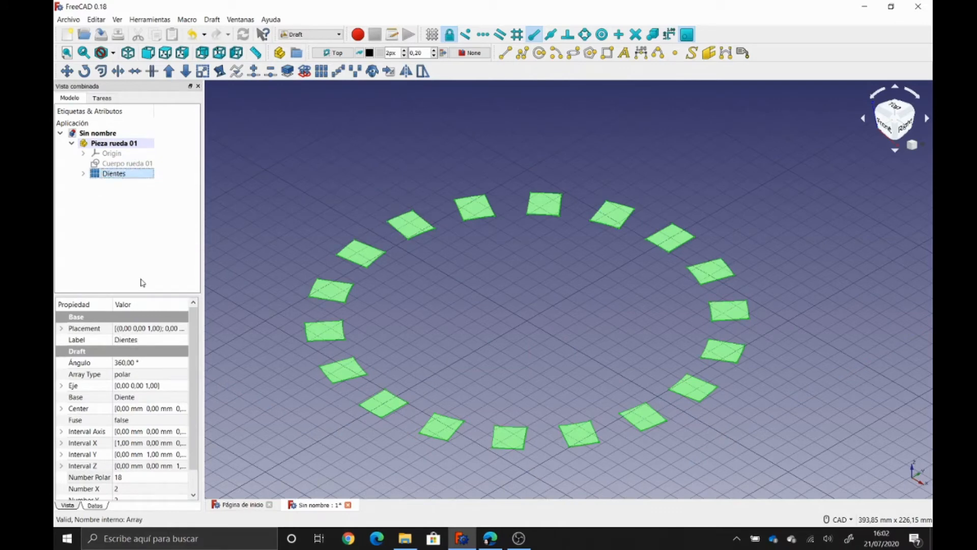
key(F2)
key(End)
text(rueda 01)
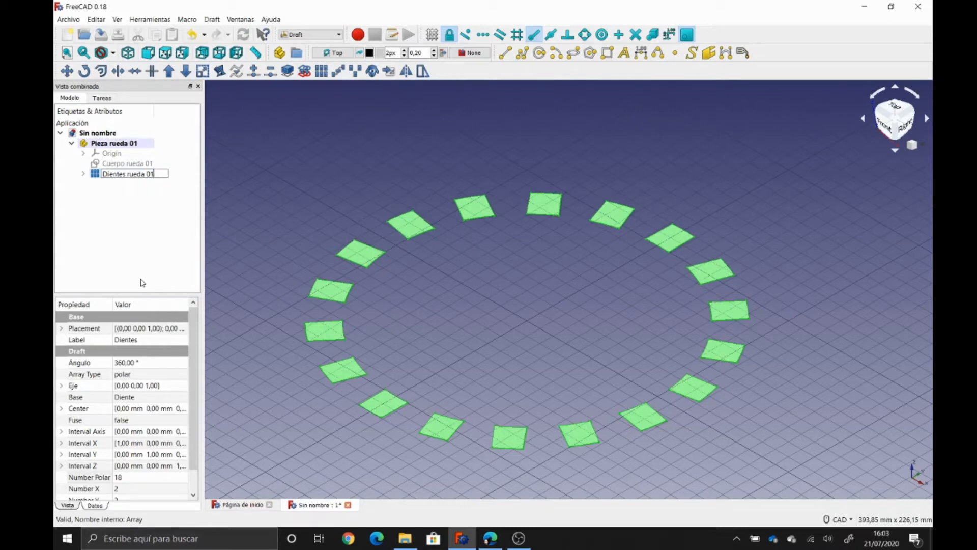
key(Return)
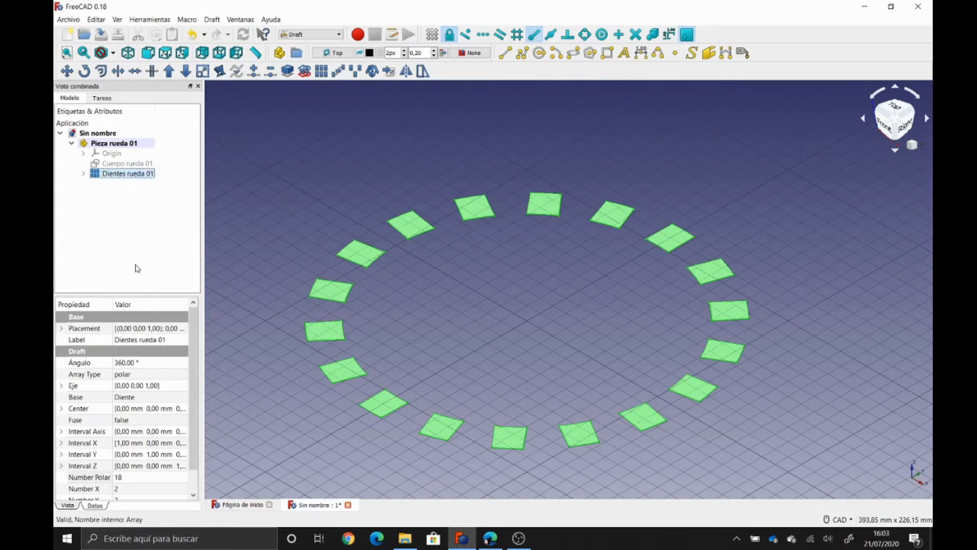
- Show Cuerpo rueda 01 and fuse it with Dientes rueda 01 using Draft Upgrade
click(122, 164)
key(space)
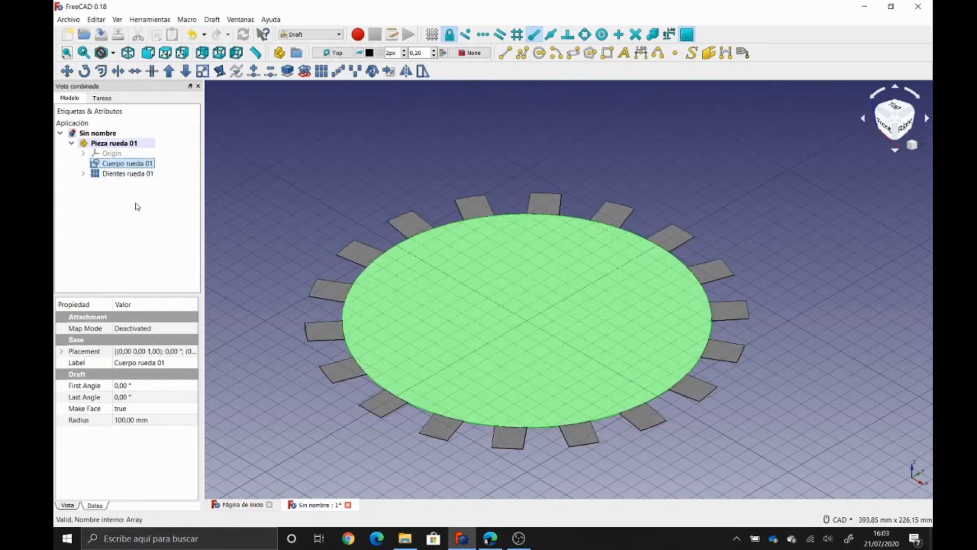
click(137, 206)
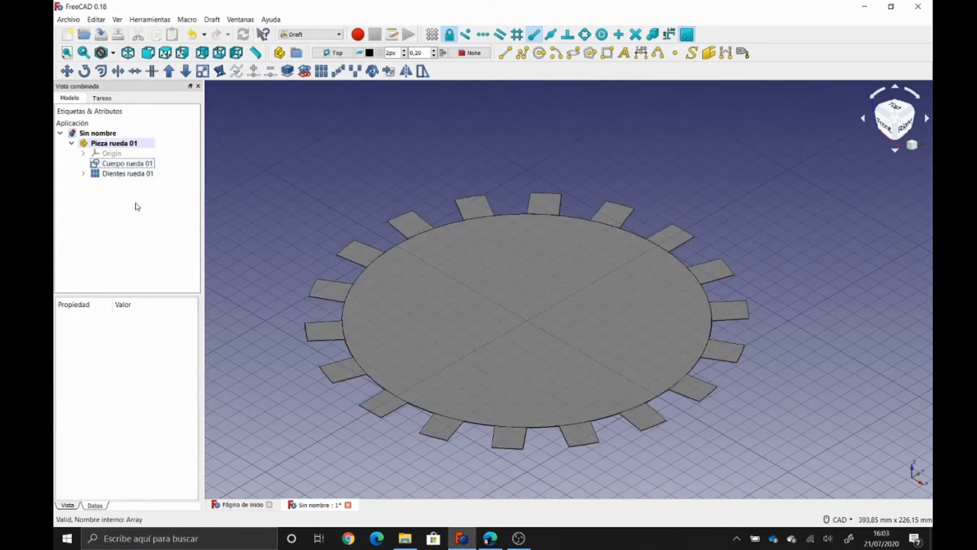
click(131, 164)
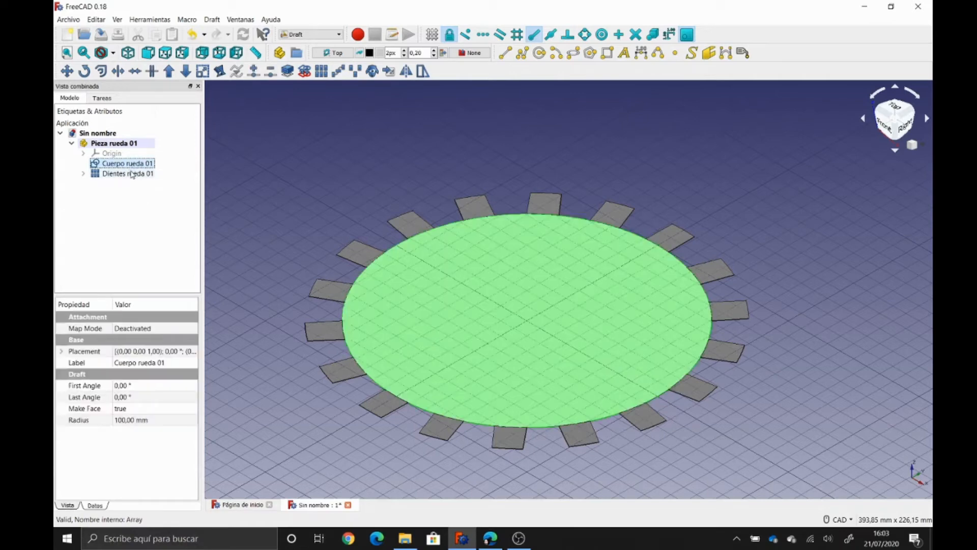
ctrl+click(132, 173)
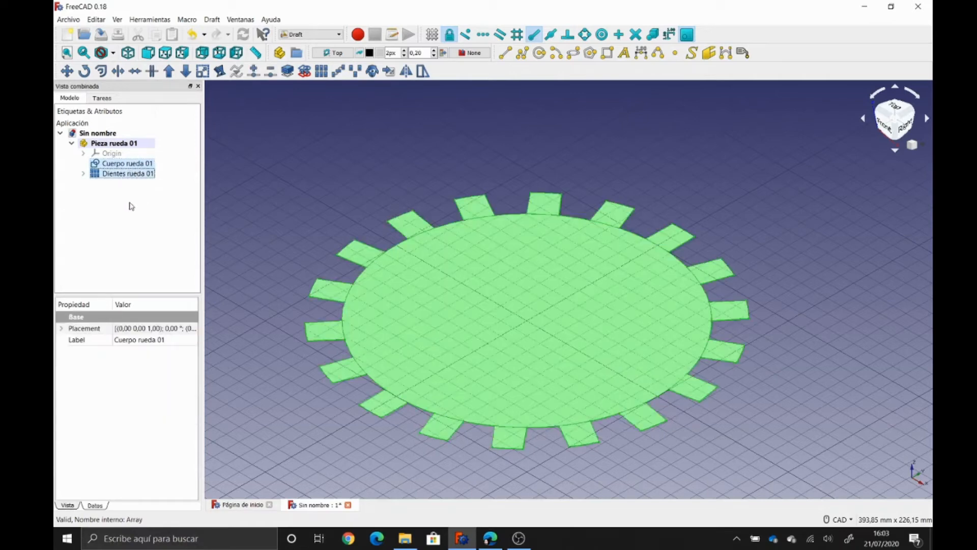
click(168, 71)
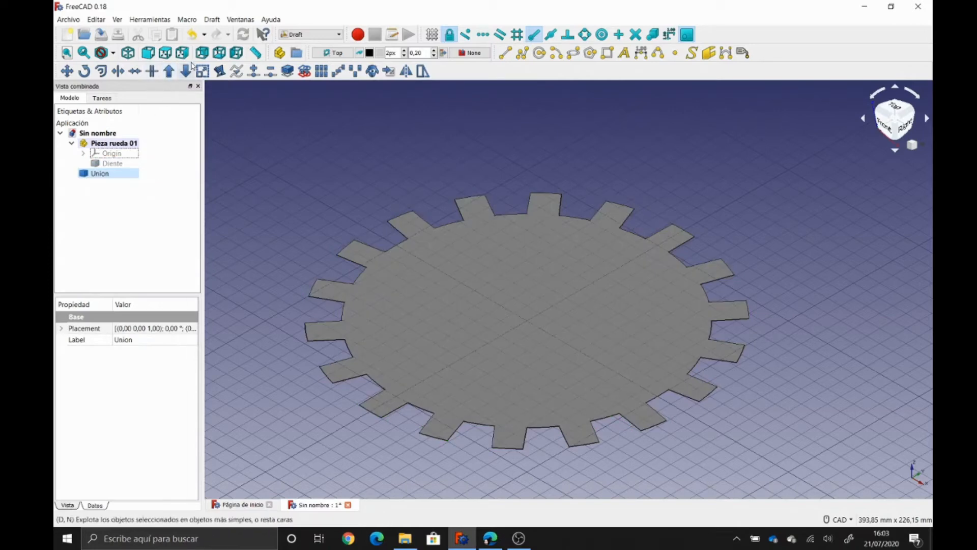
click(165, 53)
scroll(274, 178, down, 3)
click(275, 180)
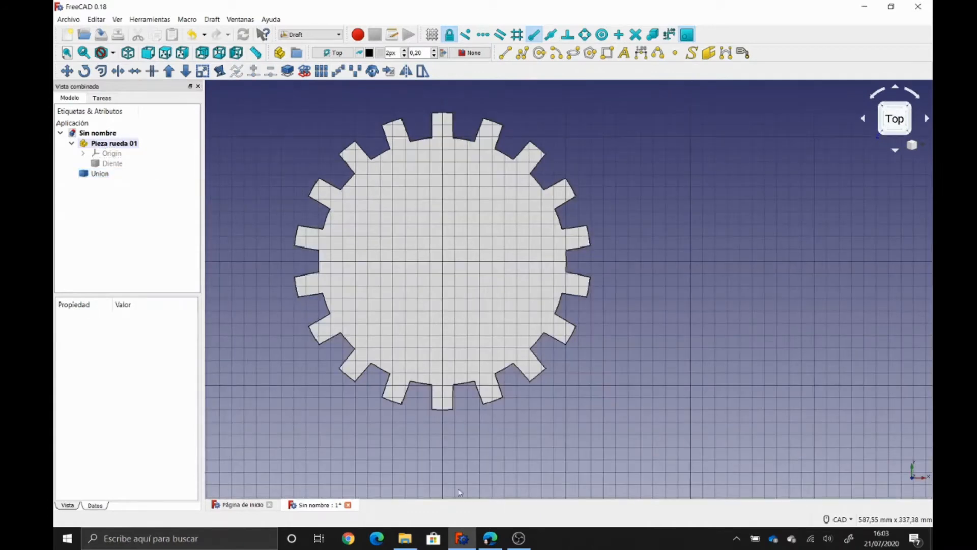
- Move the fused Union into Pieza rueda 01 and rename it 'Rueda 01'
drag(102, 175, 107, 143)
click(112, 174)
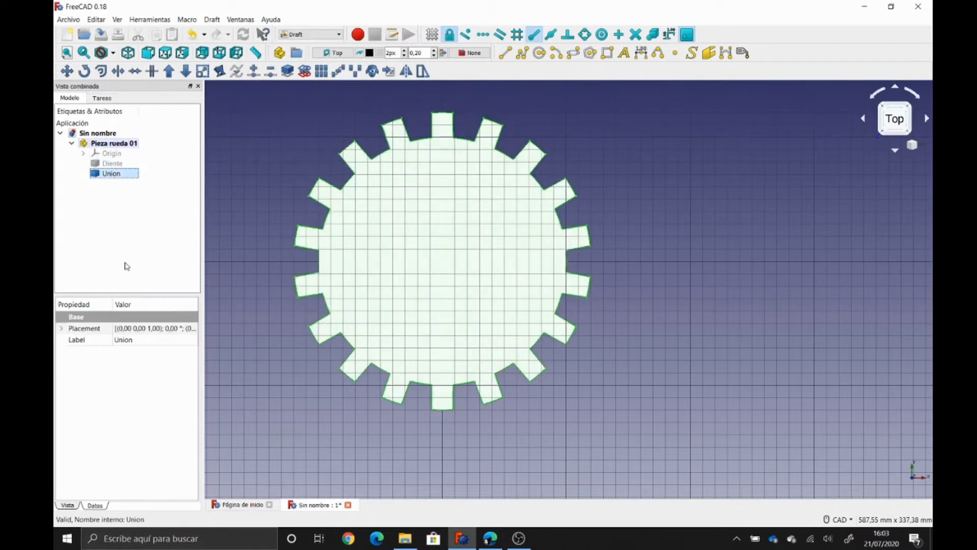
key(F2)
text(Rueda 01)
key(Return)
click(112, 242)
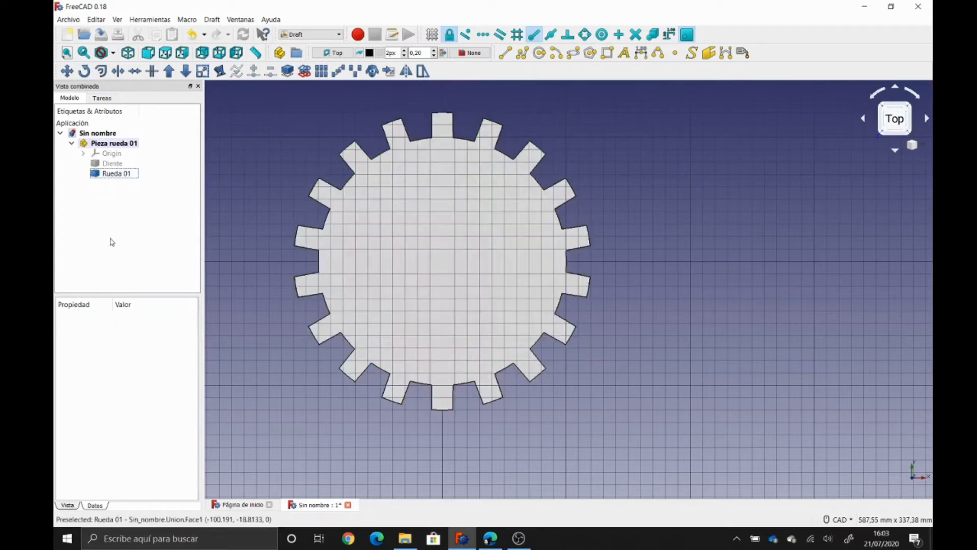
- Create a new part named 'Pieza rueda 02' and hide Pieza rueda 01
click(279, 52)
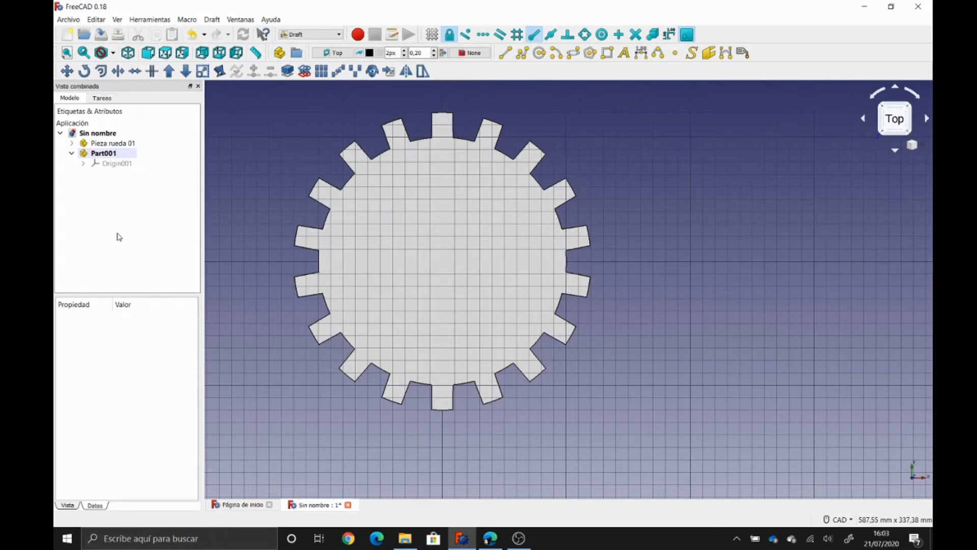
click(99, 154)
click(100, 154)
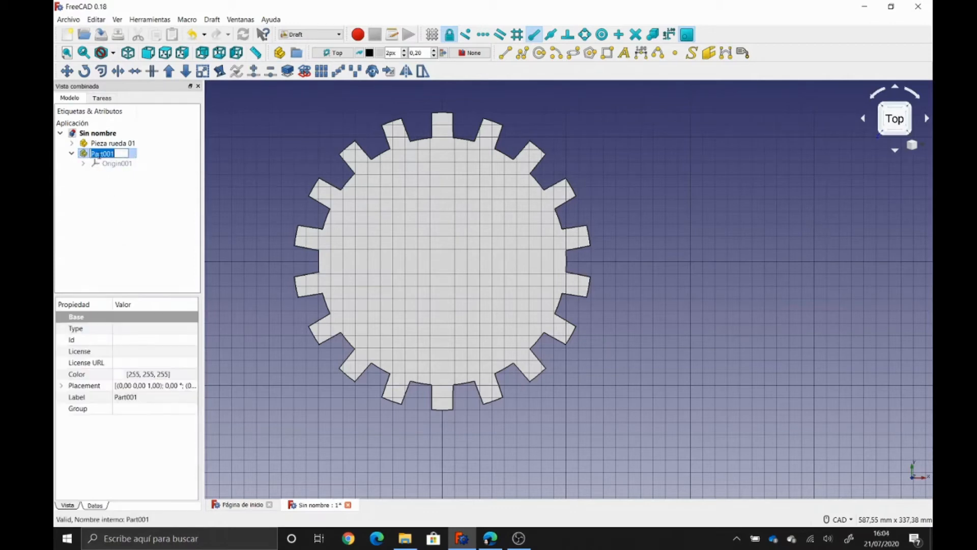
text(Pieza rueda 02)
key(Return)
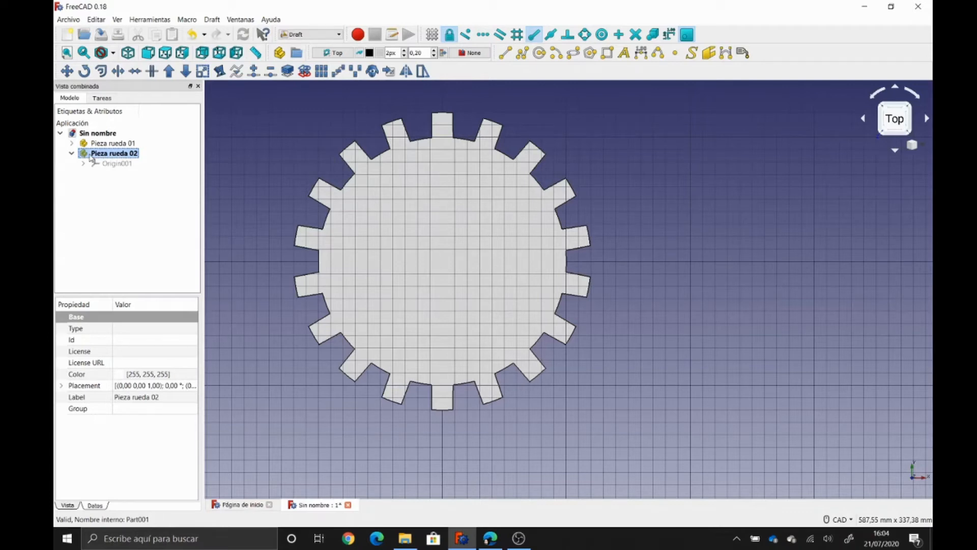
click(104, 144)
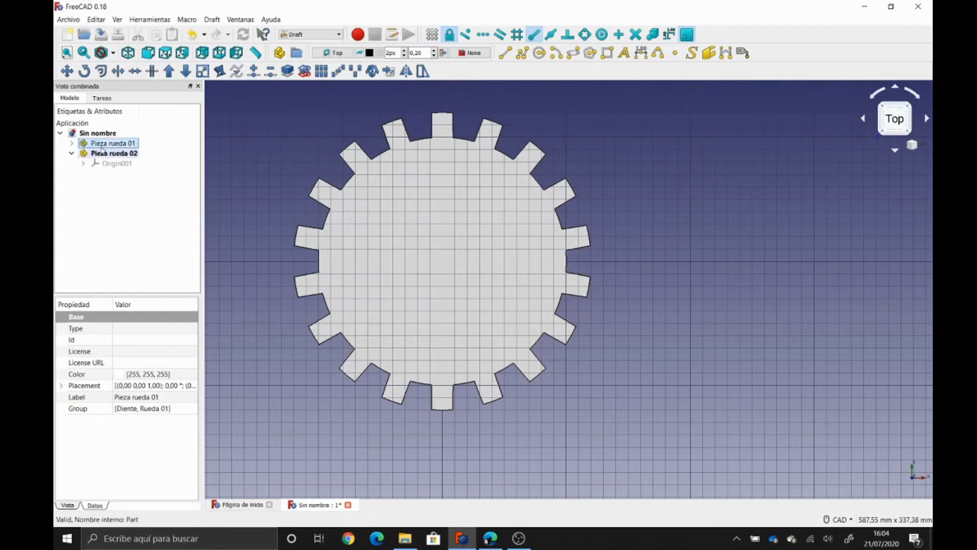
key(space)
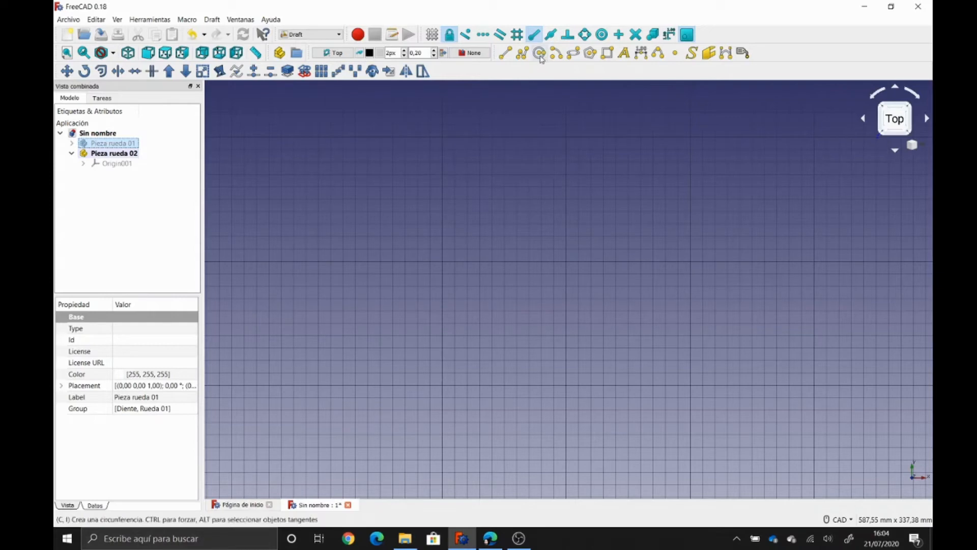
- Draw a 50 mm-radius circle at the origin with Make Face set to true
click(540, 57)
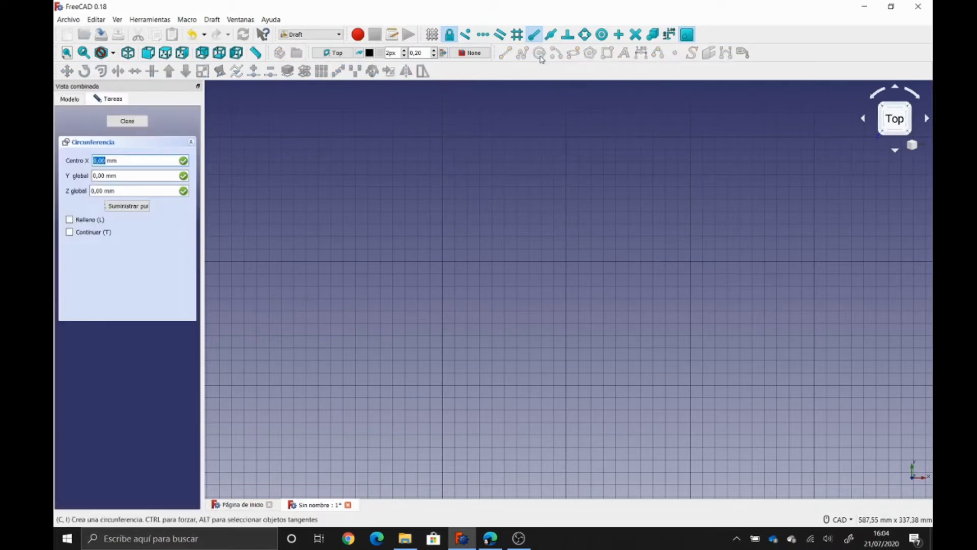
key(Return)
key(Return)
key(Return)
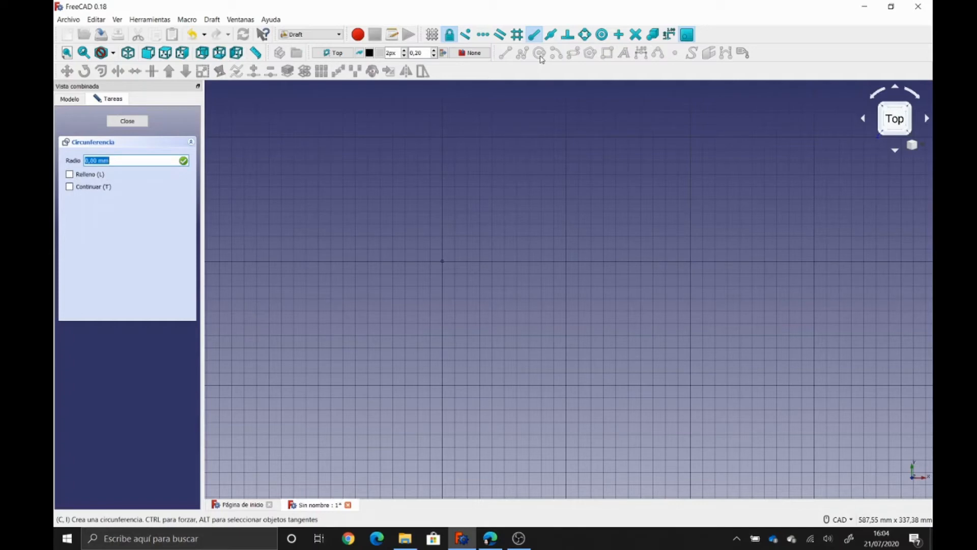
text(50)
key(Return)
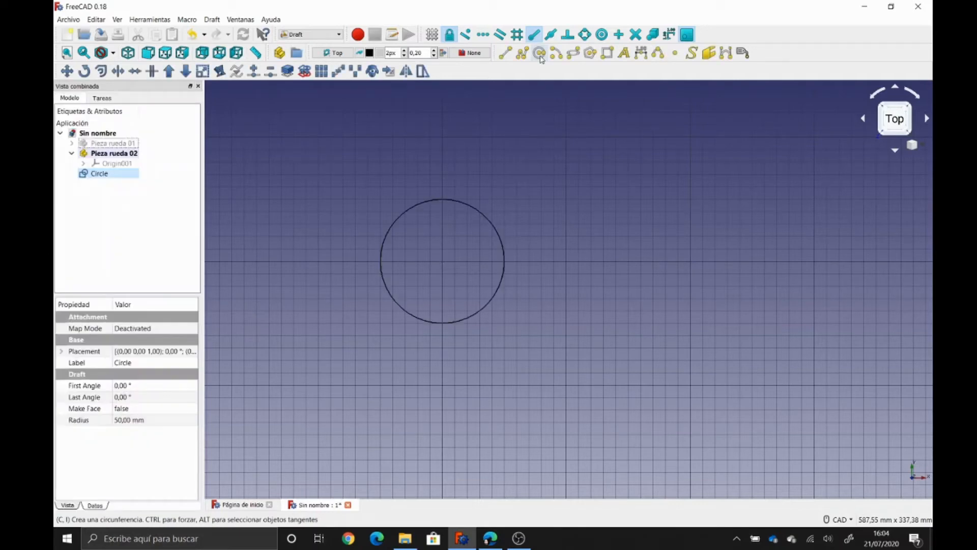
click(161, 411)
click(161, 408)
click(152, 430)
click(157, 209)
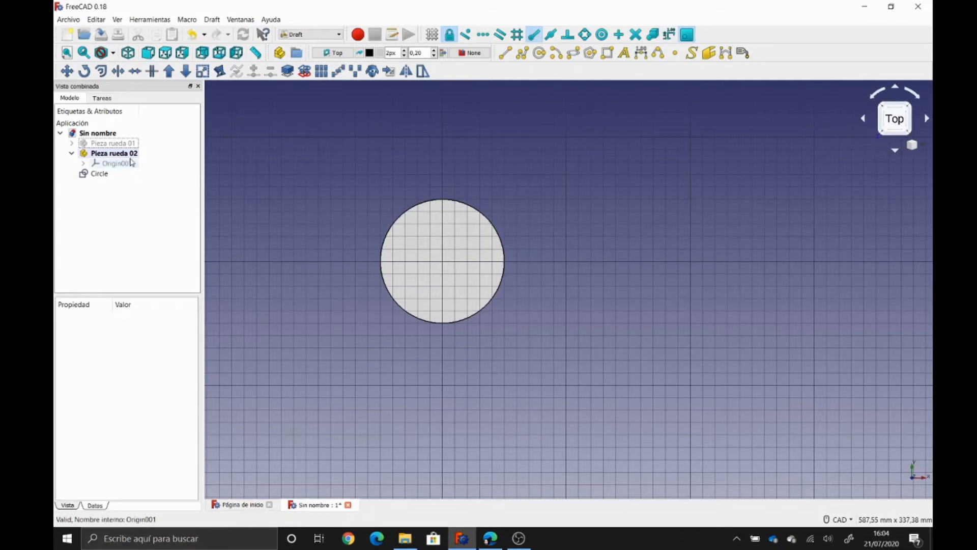
- Move the circle into Pieza rueda 02 and rename it 'cuerpo rueda 02'
drag(100, 174, 134, 156)
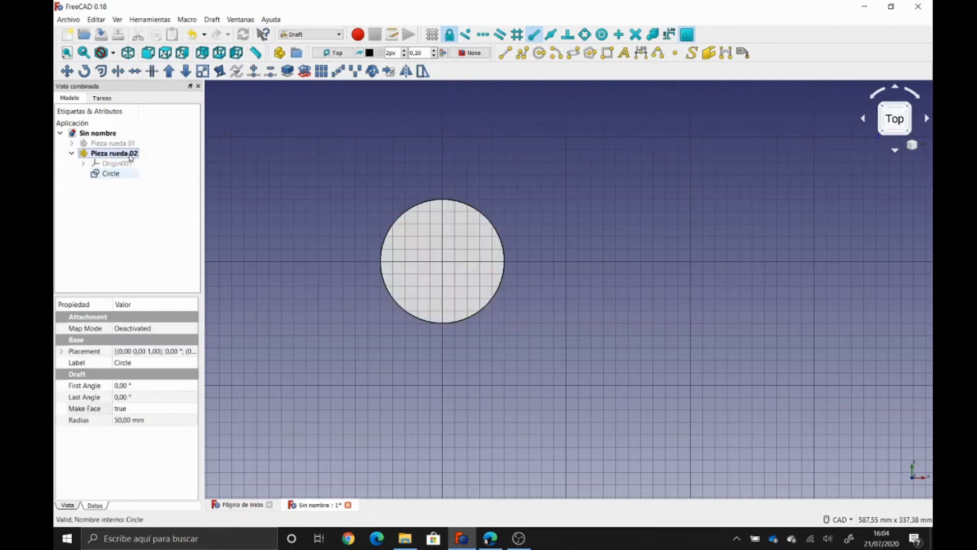
click(102, 174)
key(F2)
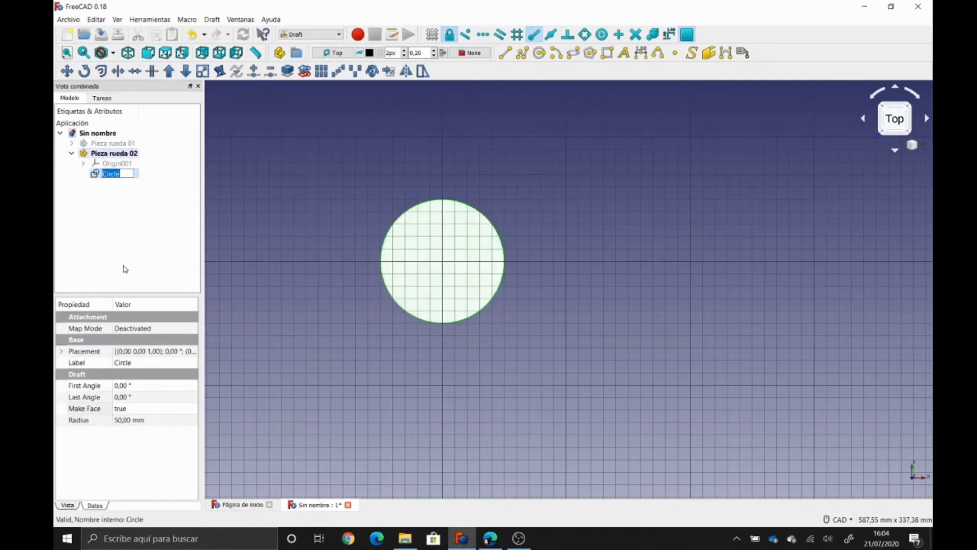
text(cupe)
key(BackSpace)
key(BackSpace)
text(erpo rueda 02)
key(Return)
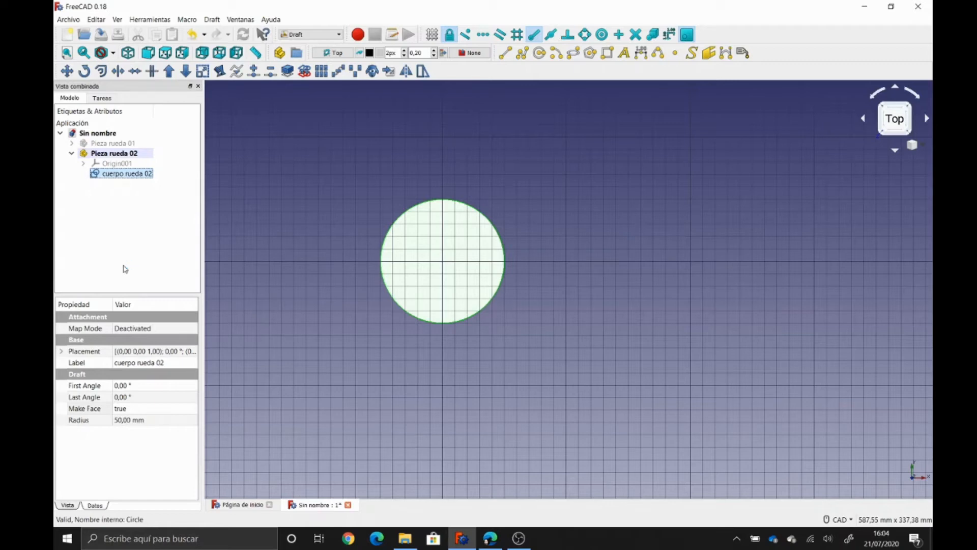
- Clone the Diente tooth from Pieza rueda 01 and move Diente001 into Pieza rueda 02
click(72, 144)
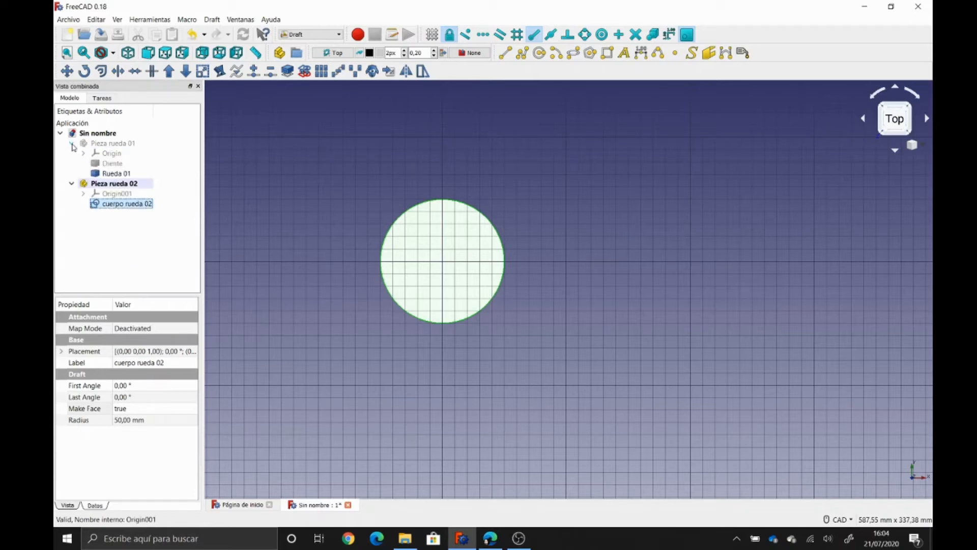
click(113, 163)
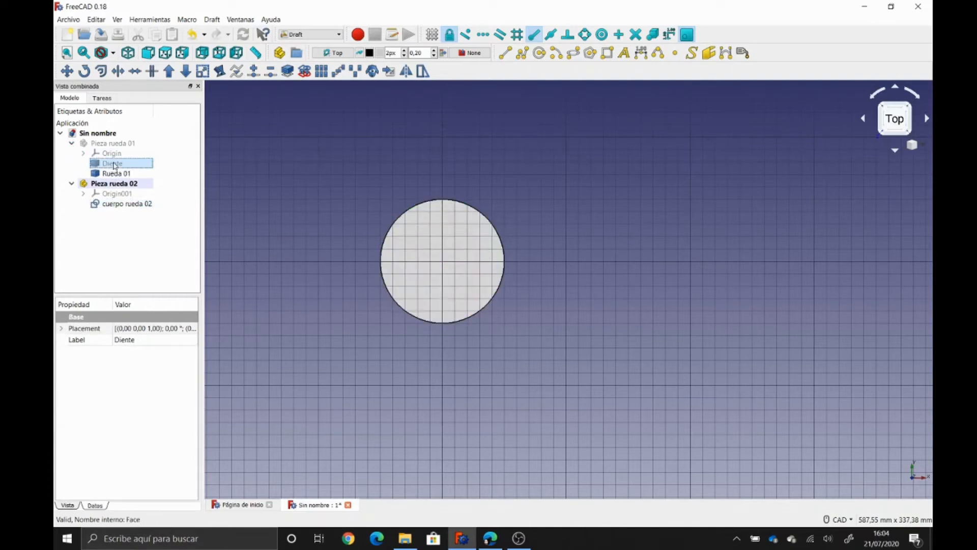
click(373, 71)
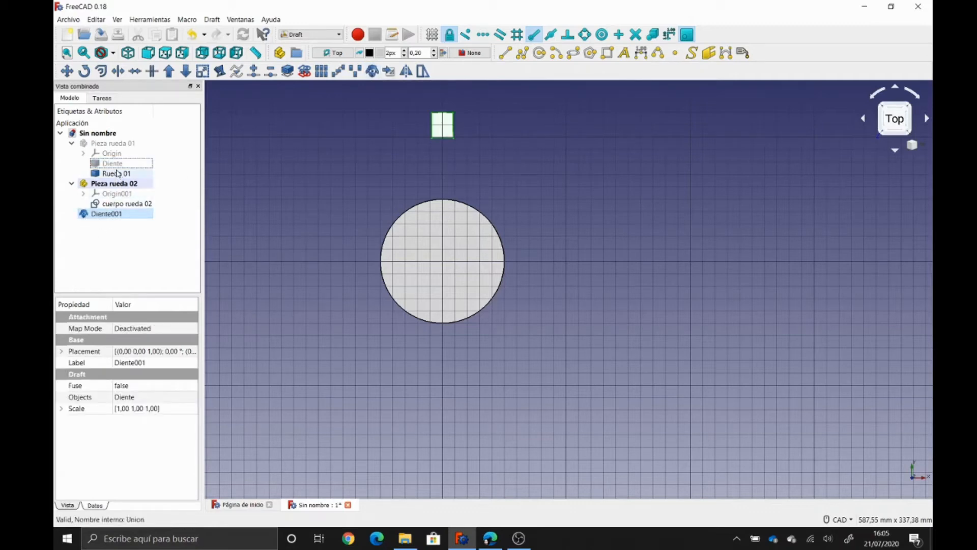
drag(104, 214, 127, 186)
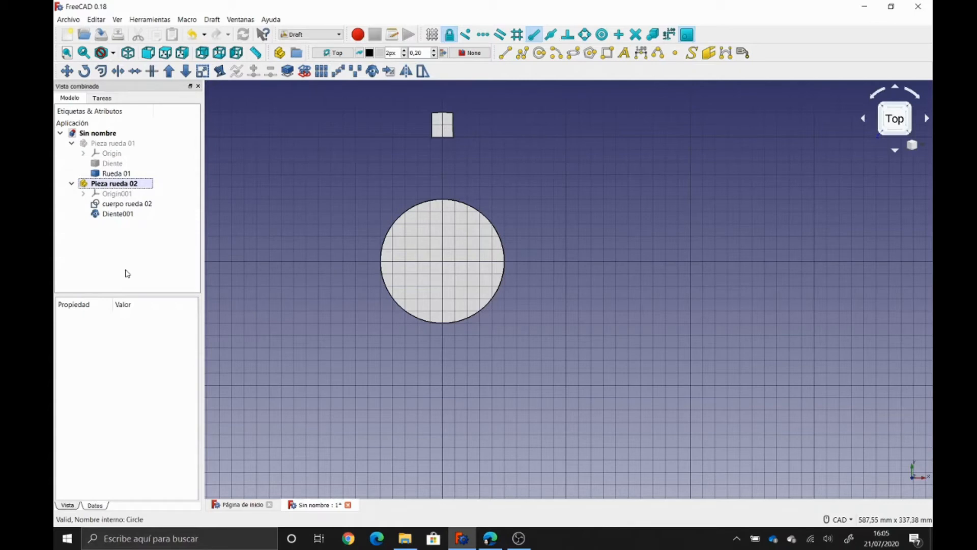
- Set the draw style to Wireframe
scroll(405, 172, up, 5)
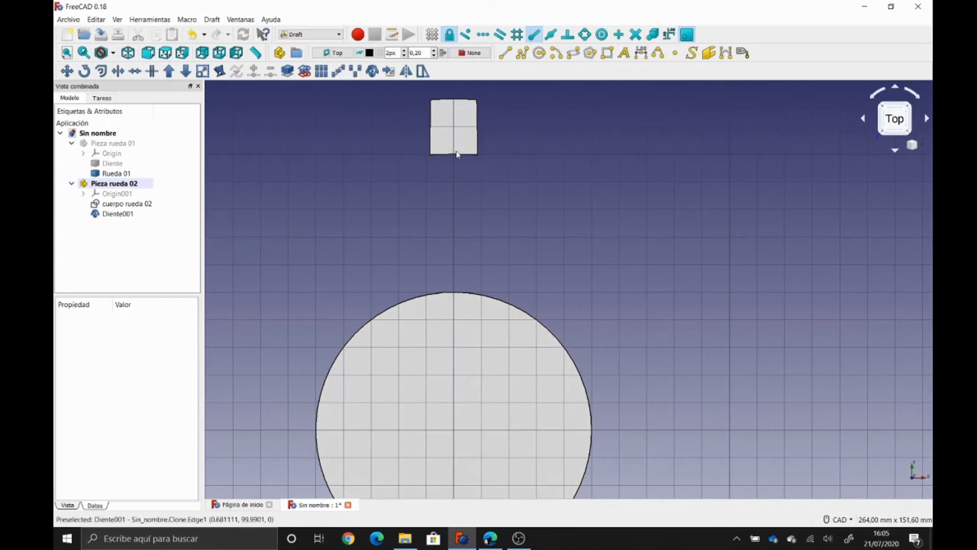
click(113, 53)
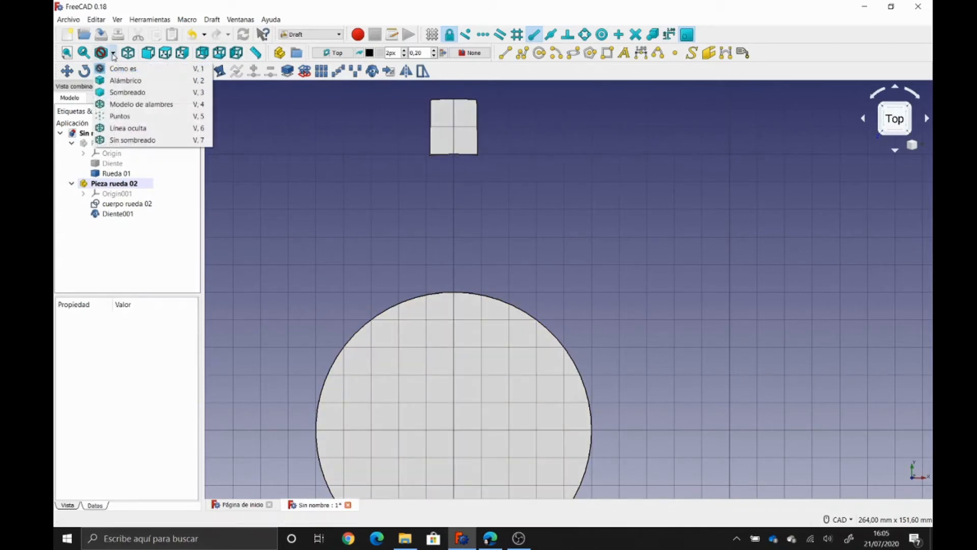
click(126, 107)
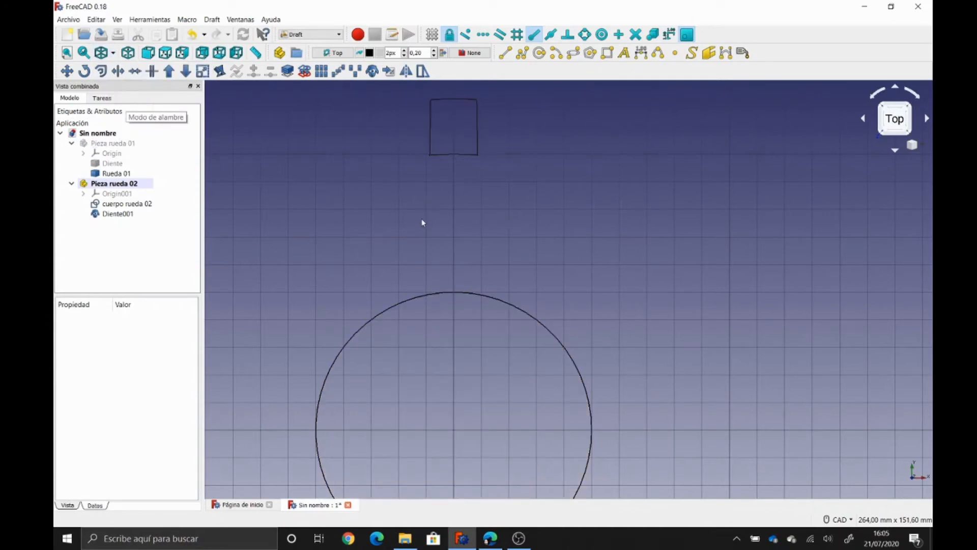
click(112, 53)
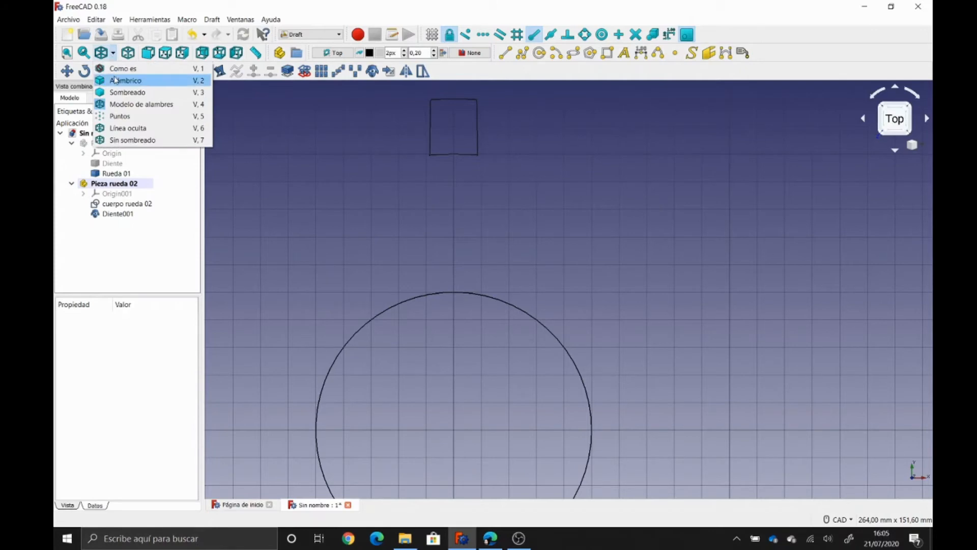
click(116, 69)
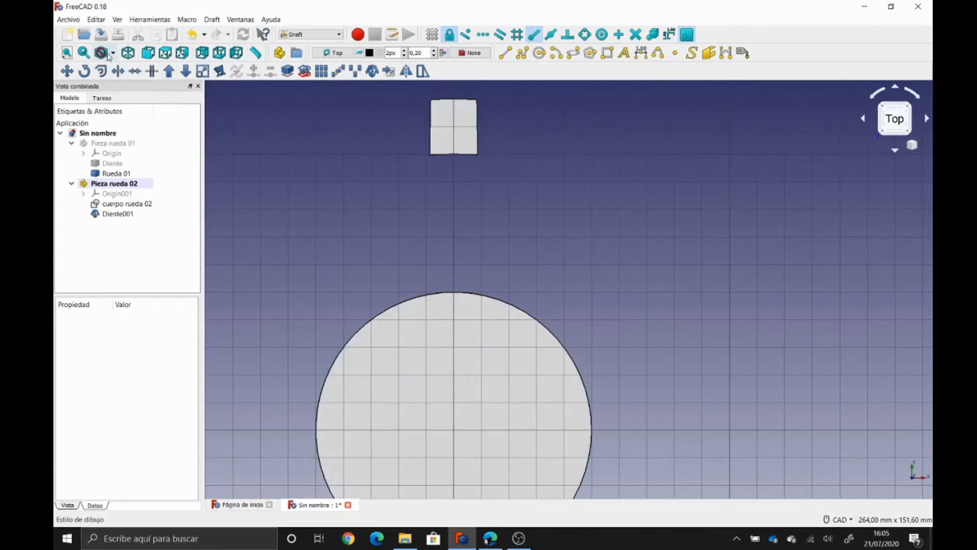
click(112, 53)
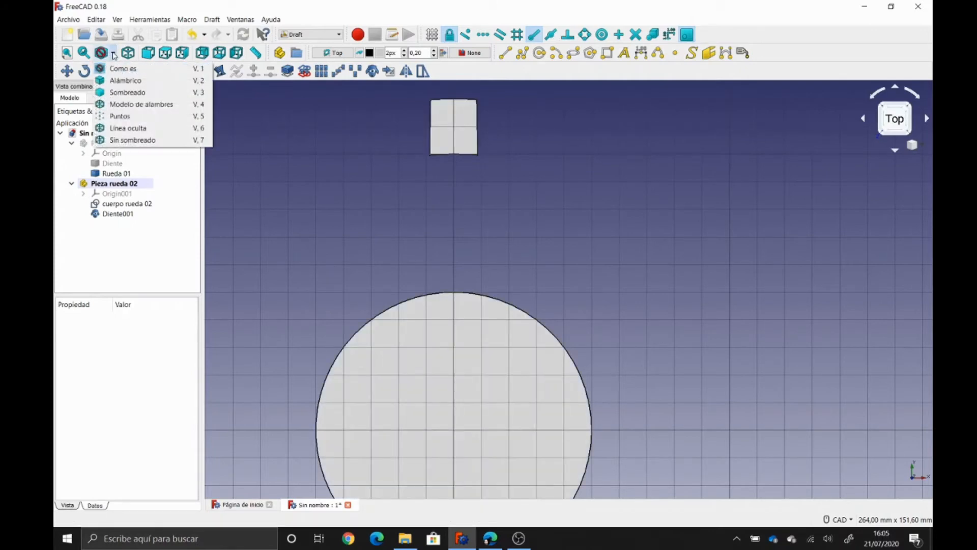
click(133, 105)
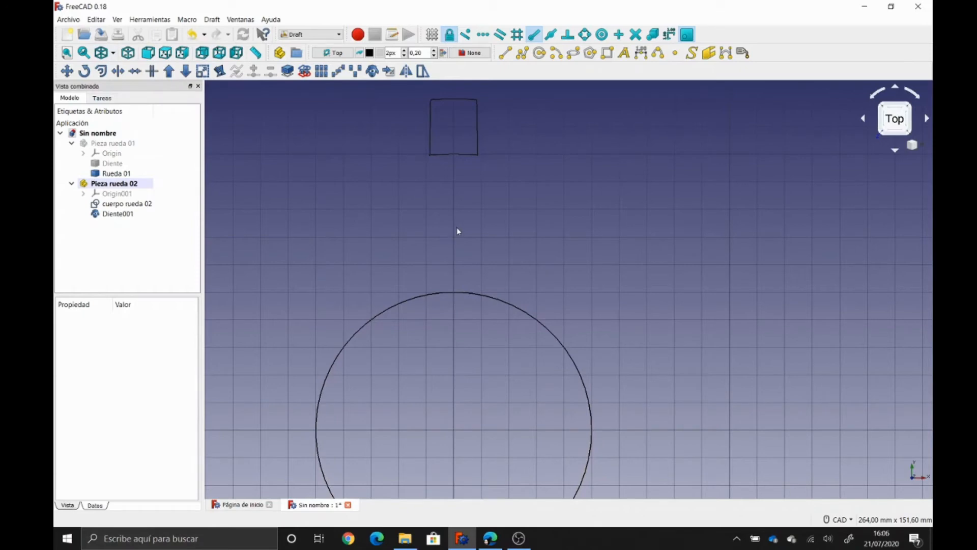
- Rename the Diente001 clone to 'Diente rueda 02'
click(122, 215)
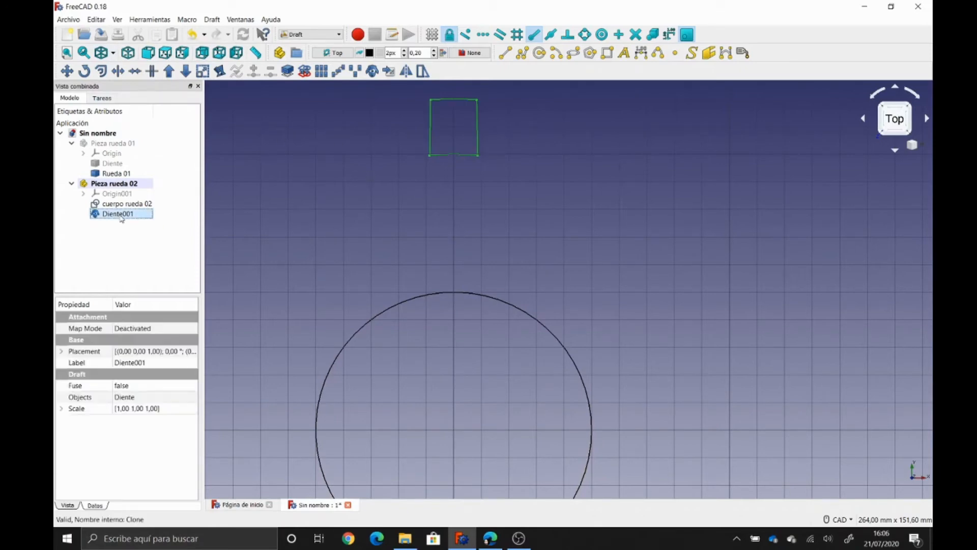
key(F2)
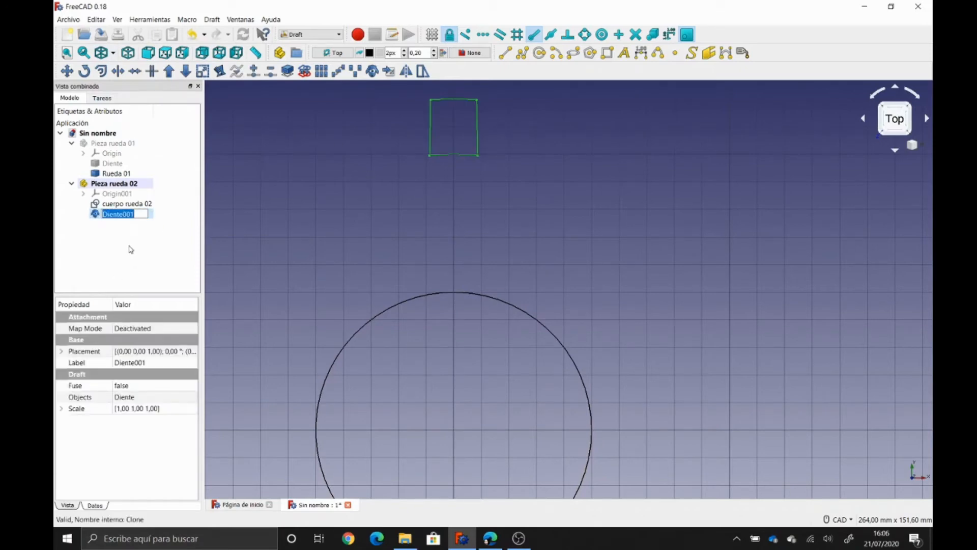
text(Due)
key(BackSpace)
key(BackSpace)
text(iente rueda 02)
key(Return)
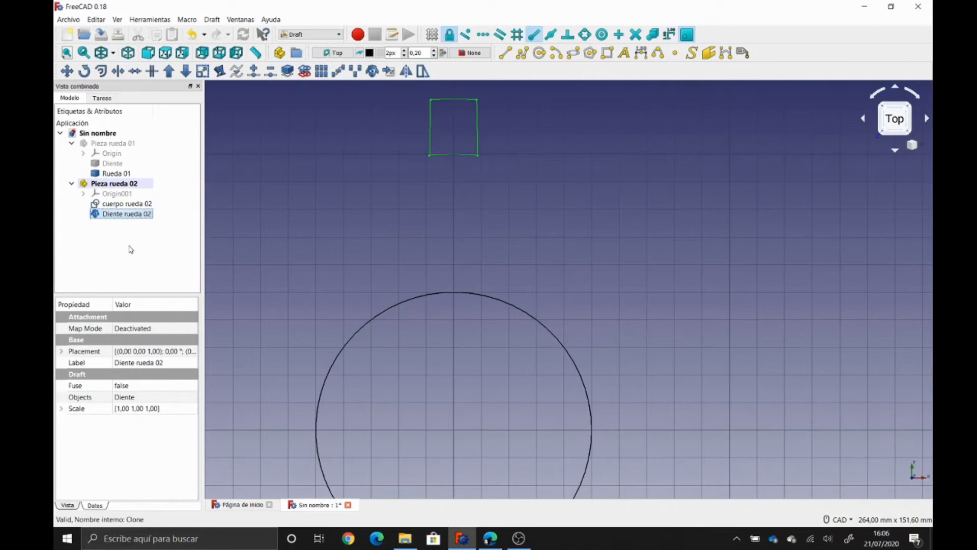
- Start a Draft Move of the Diente rueda 02 tooth from its lower-left corner, constrained to Y
click(67, 71)
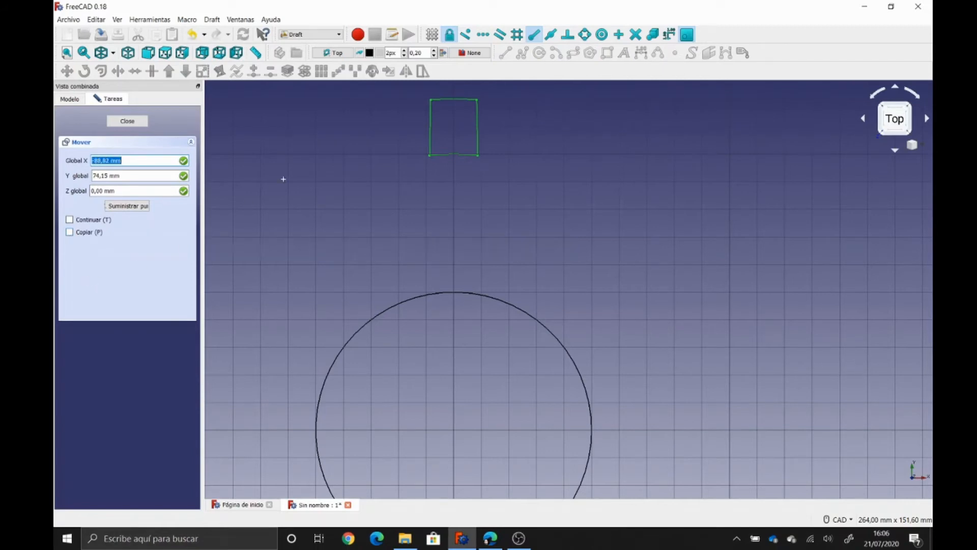
click(535, 34)
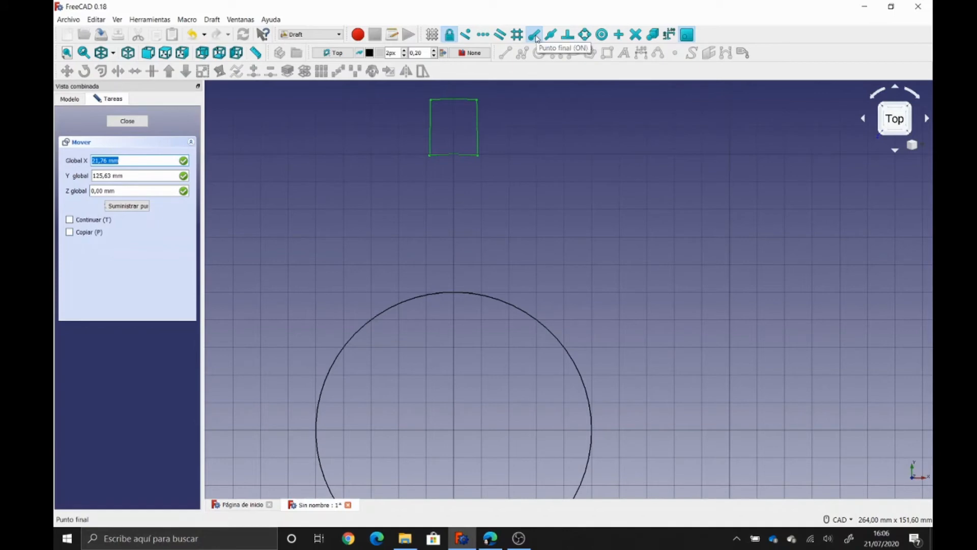
click(430, 155)
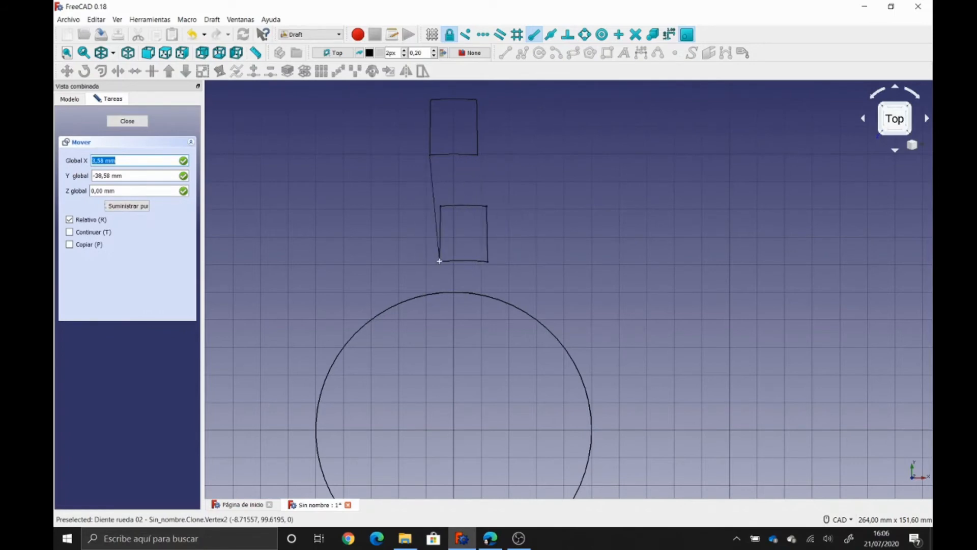
key(y)
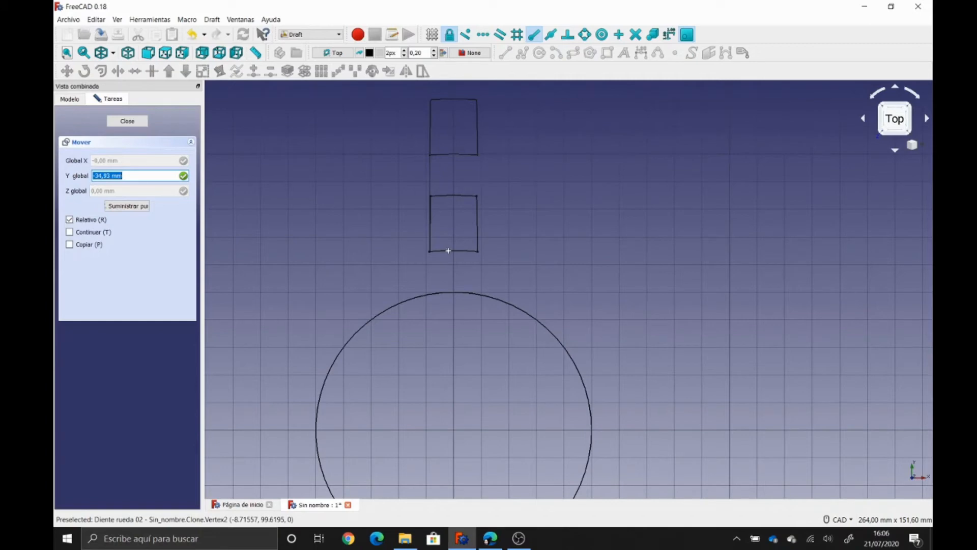
key(shift)
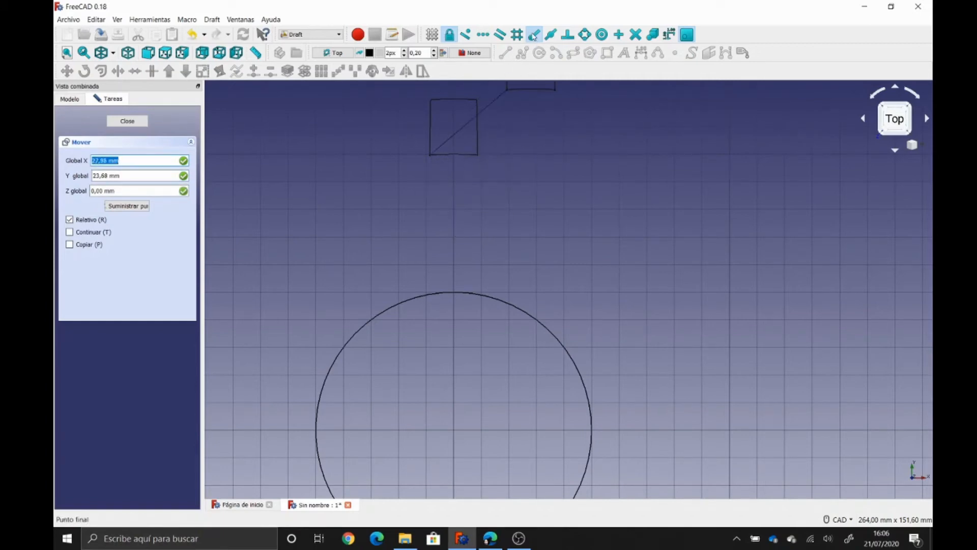
- Drop the tooth's corner onto the circle's top edge with Nearest snap, 50.4 mm down
click(469, 36)
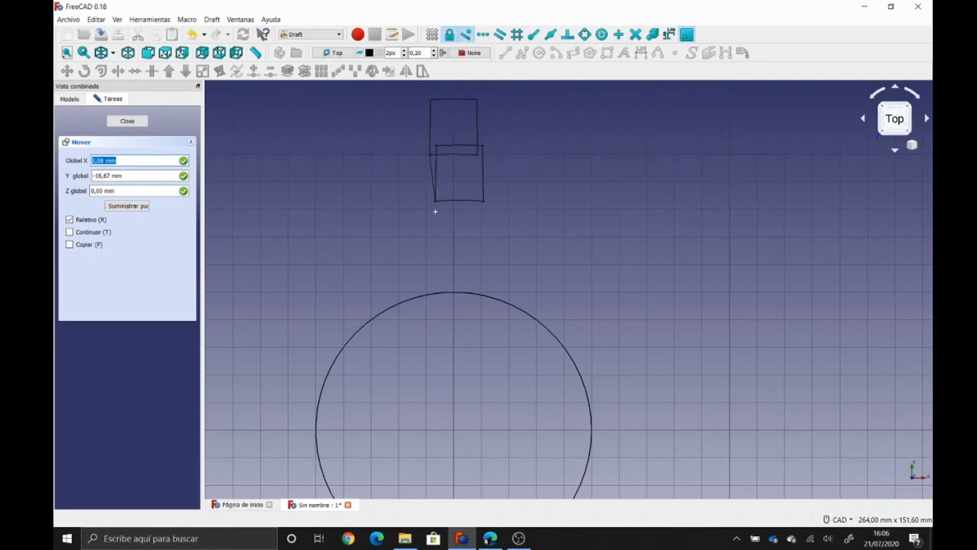
scroll(428, 273, up, 3)
middle_drag(420, 299, 432, 221)
key(shift)
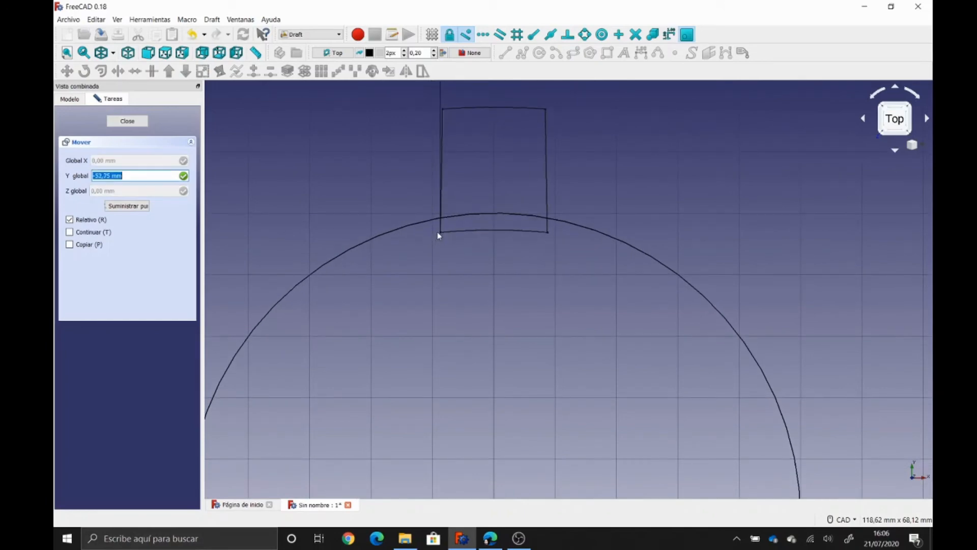
scroll(438, 216, up, 10)
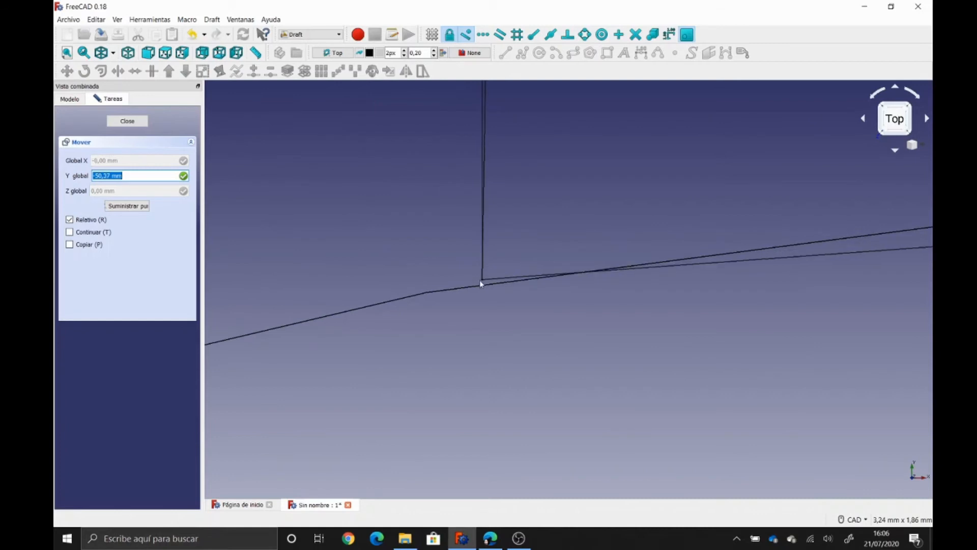
scroll(482, 284, up, 5)
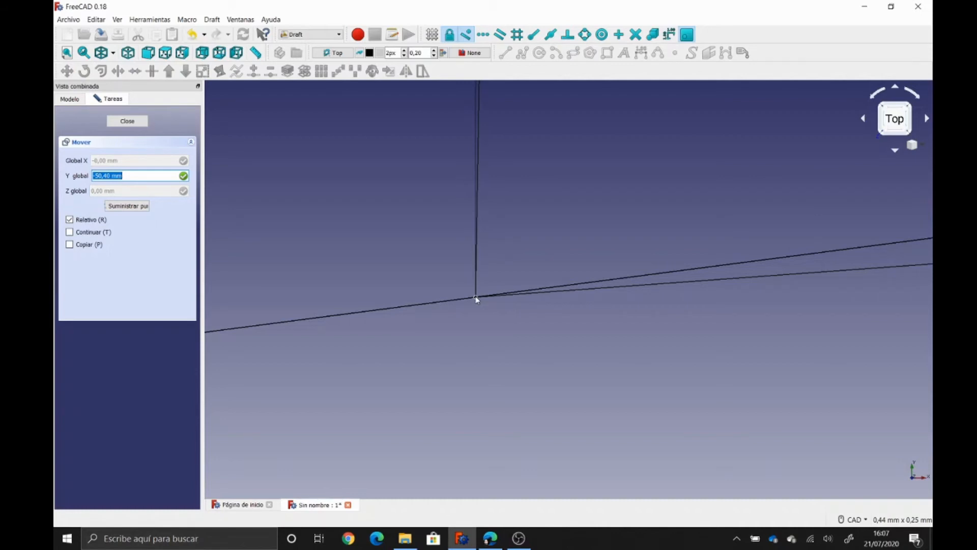
click(476, 299)
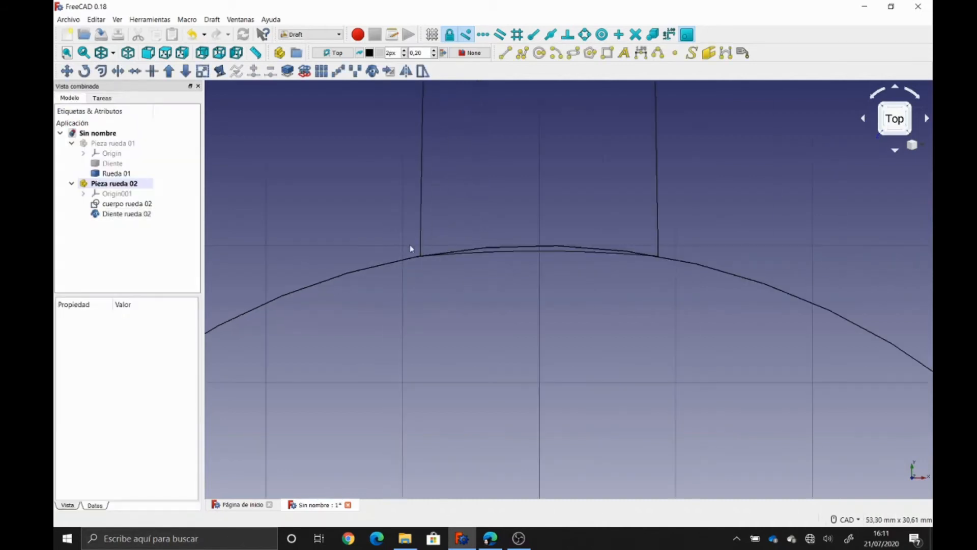
scroll(410, 247, down, 5)
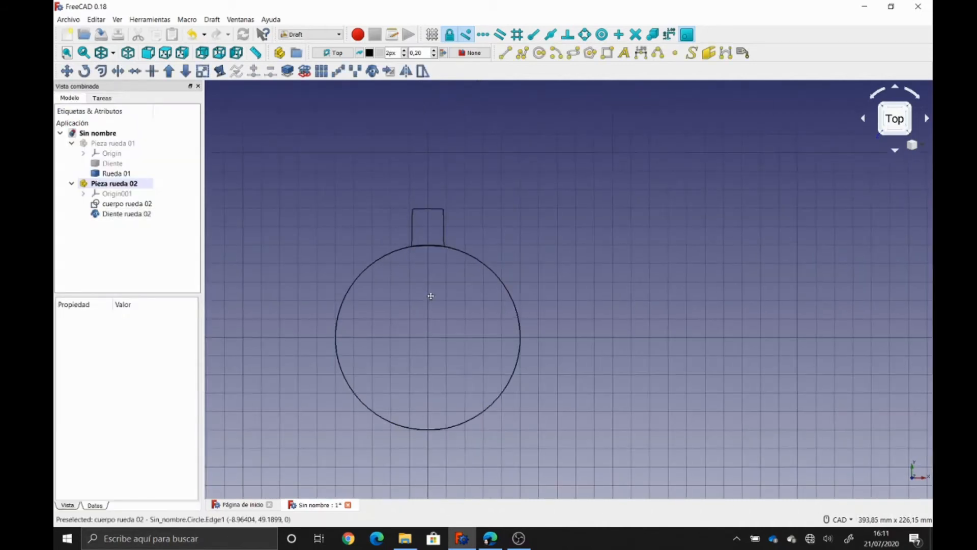
- Switch the draw style back to As is and select the Diente rueda 02 tooth
scroll(445, 265, down, 2)
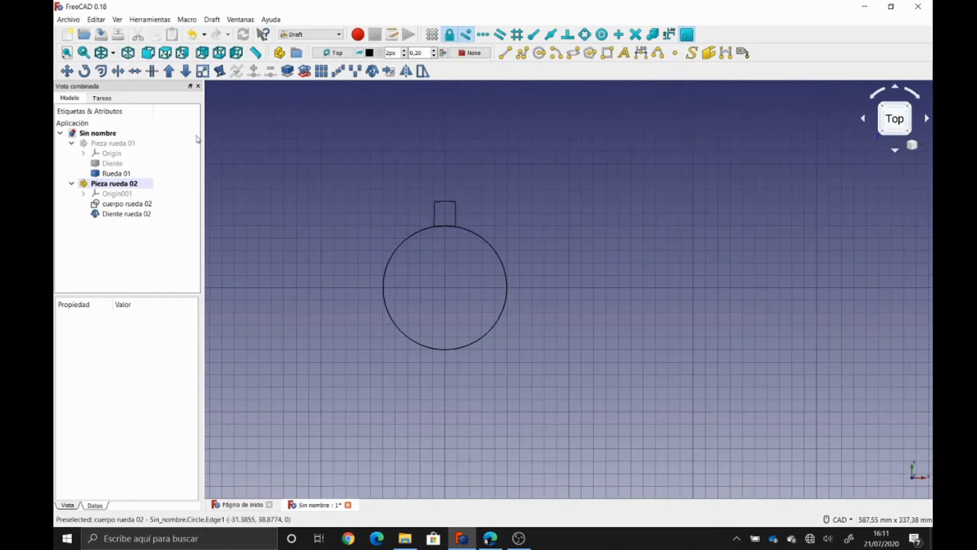
click(112, 52)
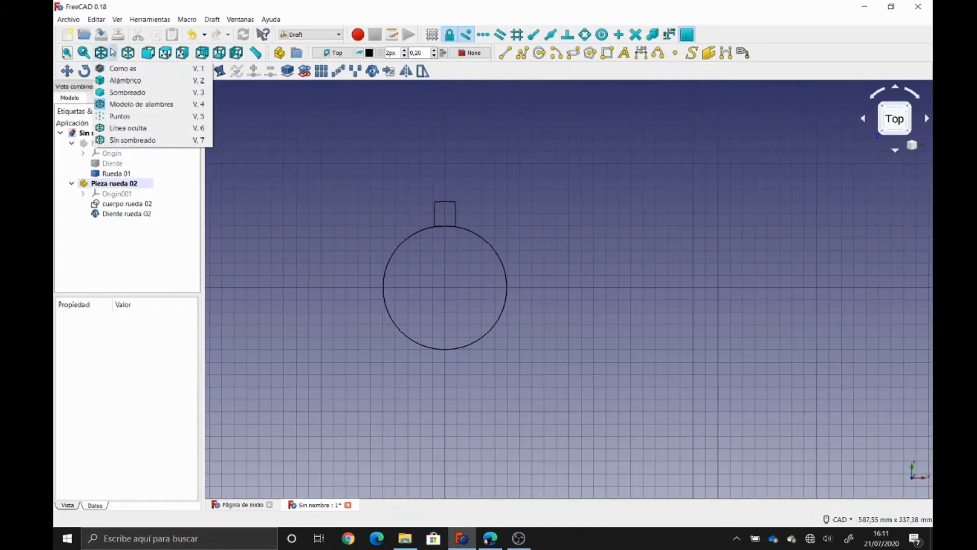
click(113, 68)
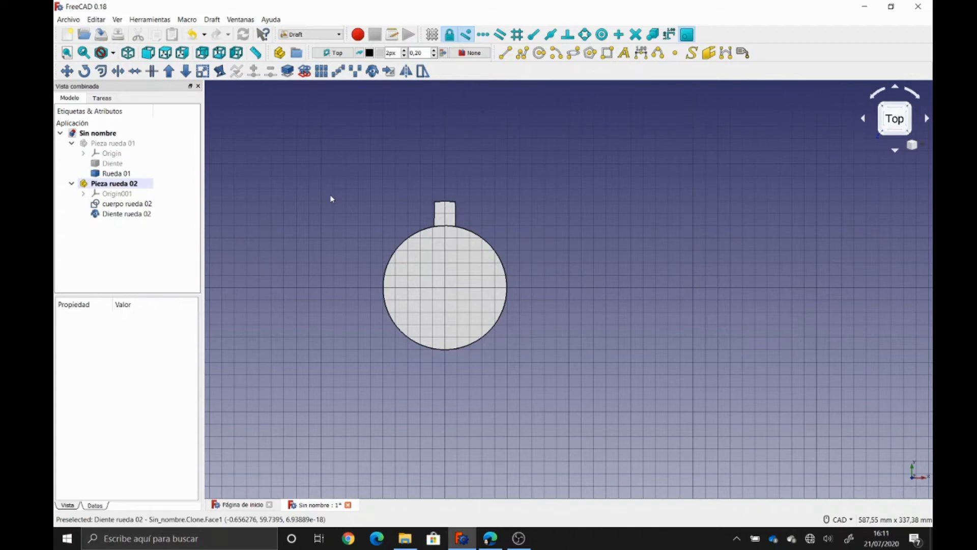
click(126, 213)
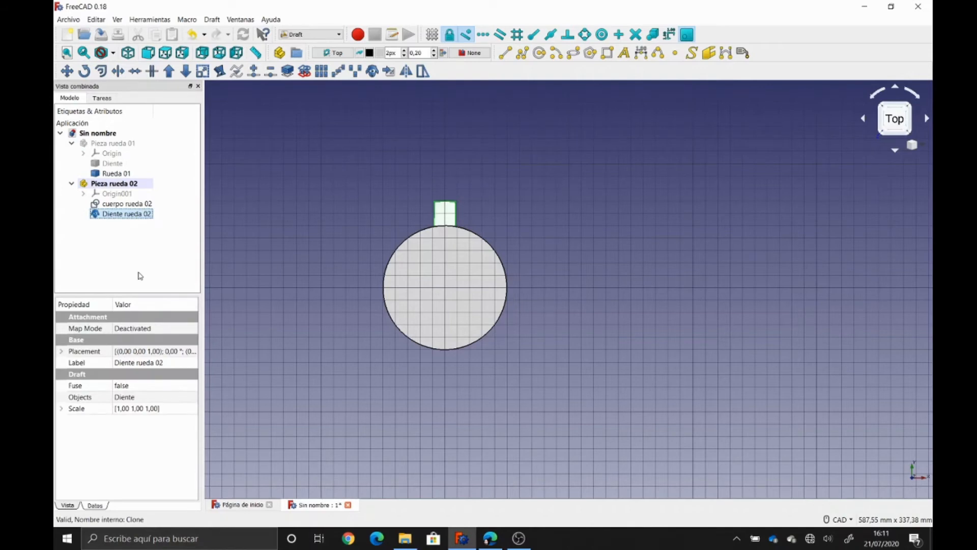
- Array Diente rueda 02 as a polar array with Number Polar 9 and recompute
click(321, 71)
click(148, 379)
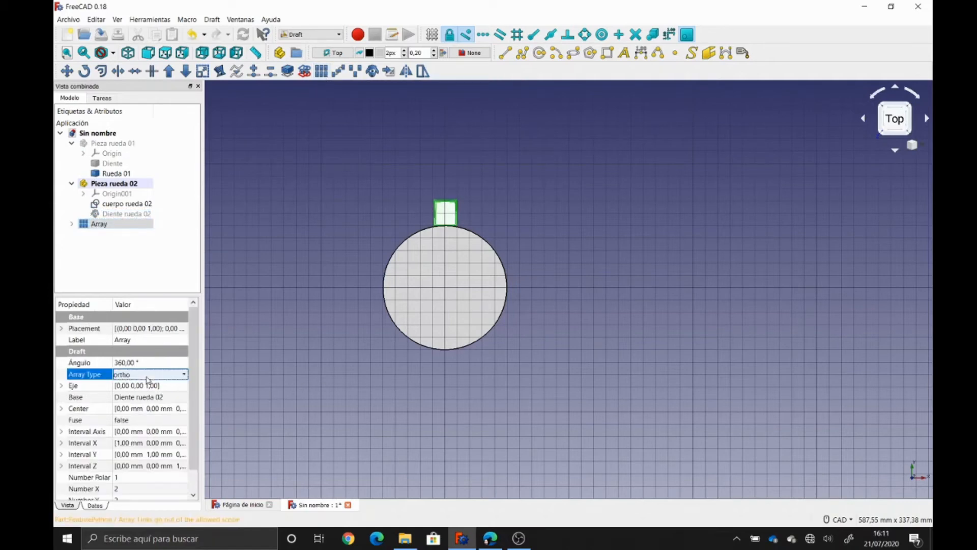
click(148, 379)
click(147, 396)
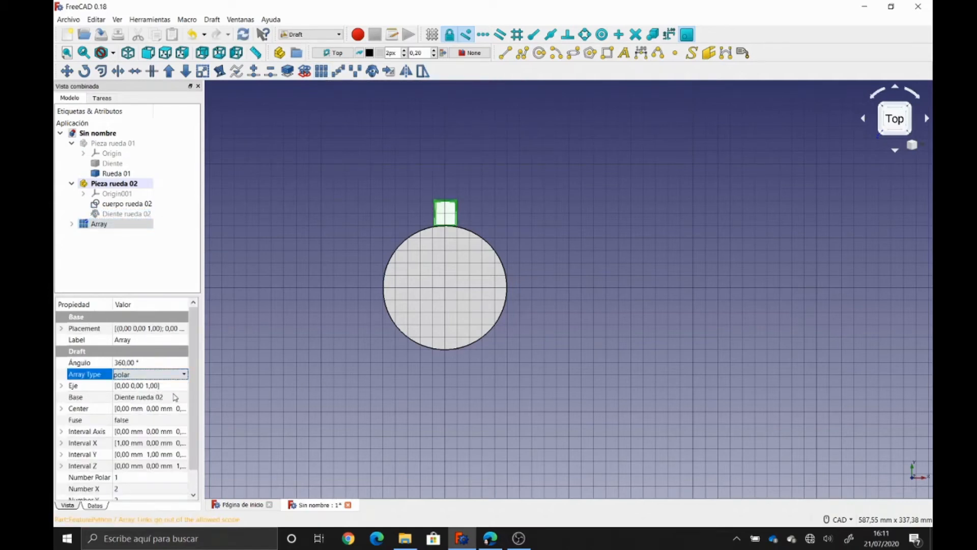
drag(191, 382, 192, 406)
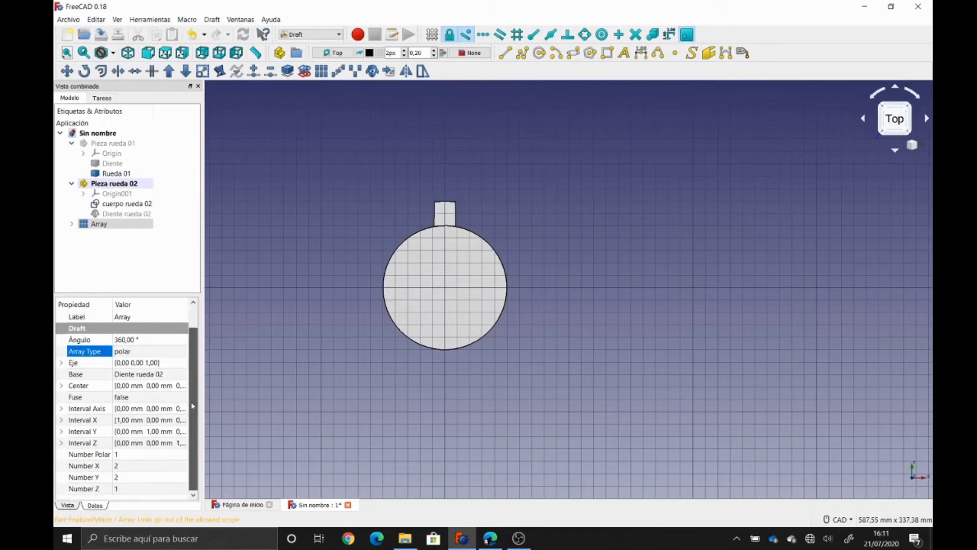
click(62, 386)
click(63, 386)
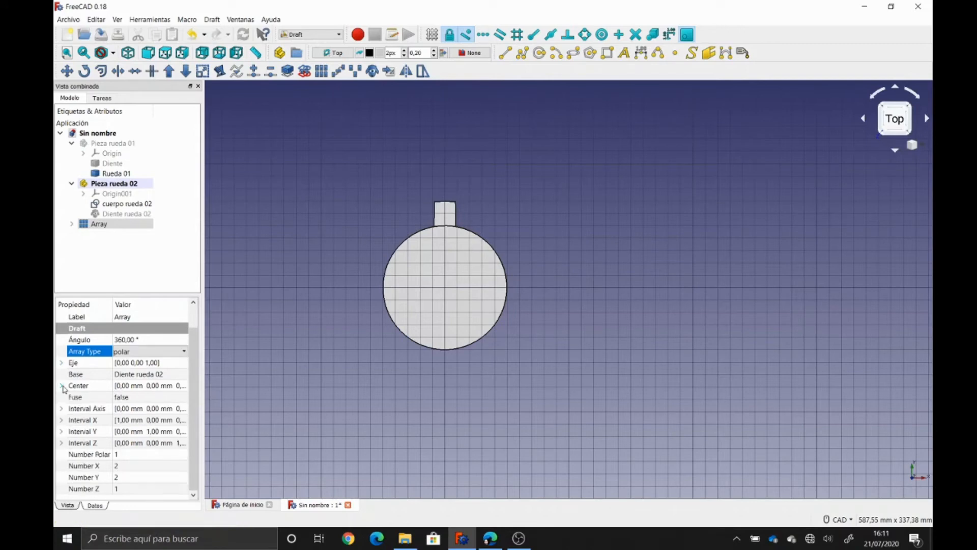
click(146, 454)
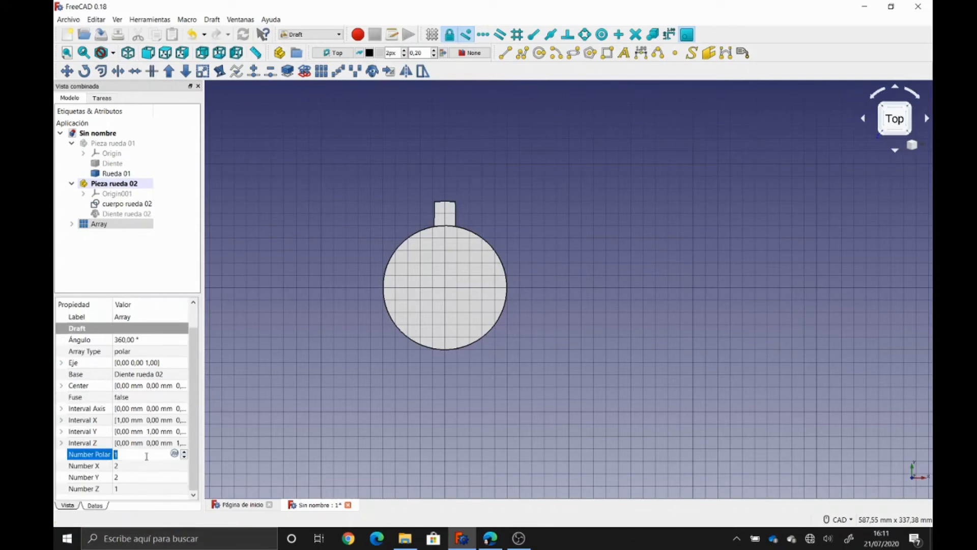
text(9)
key(Return)
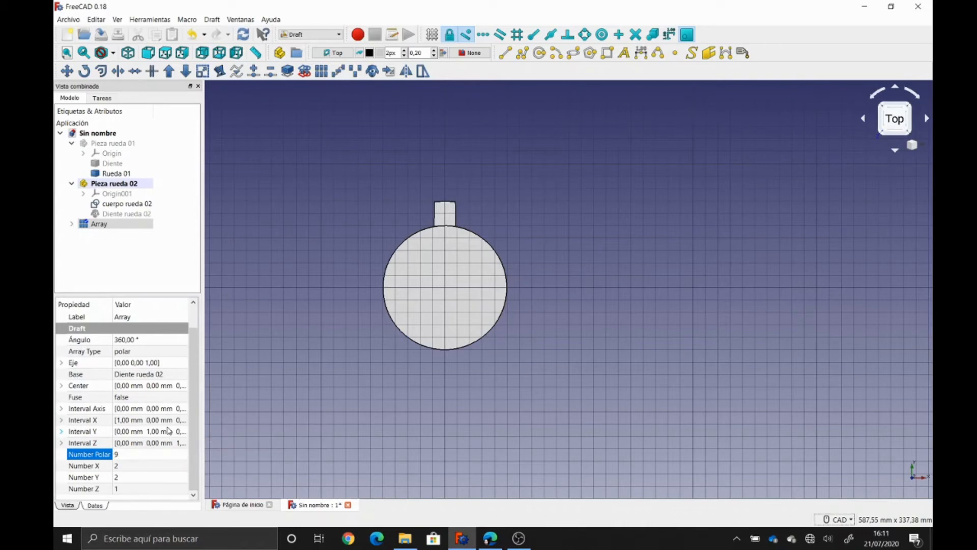
click(243, 35)
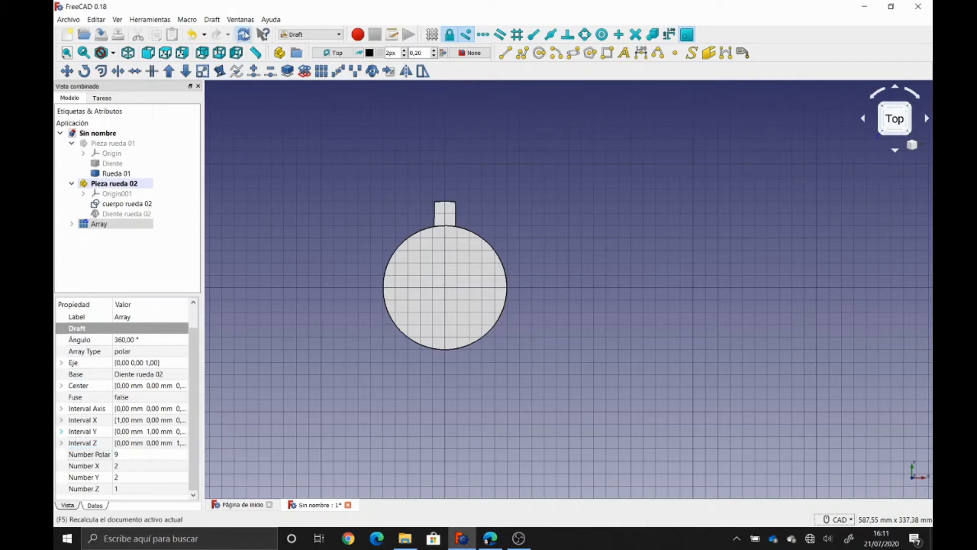
click(258, 155)
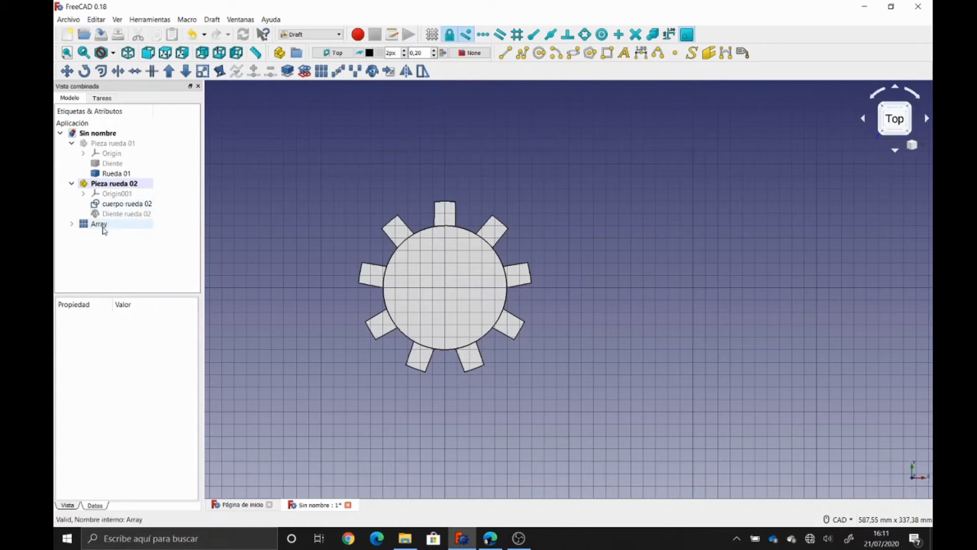
- Move the Array into Pieza rueda 02 and rename it 'dientes rueda 02'
drag(97, 224, 128, 187)
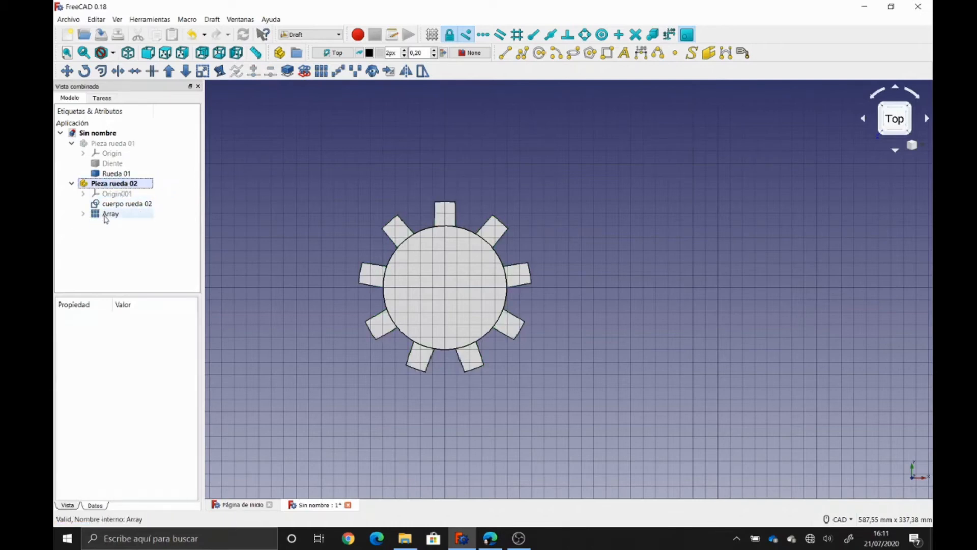
click(104, 214)
key(F2)
text(d)
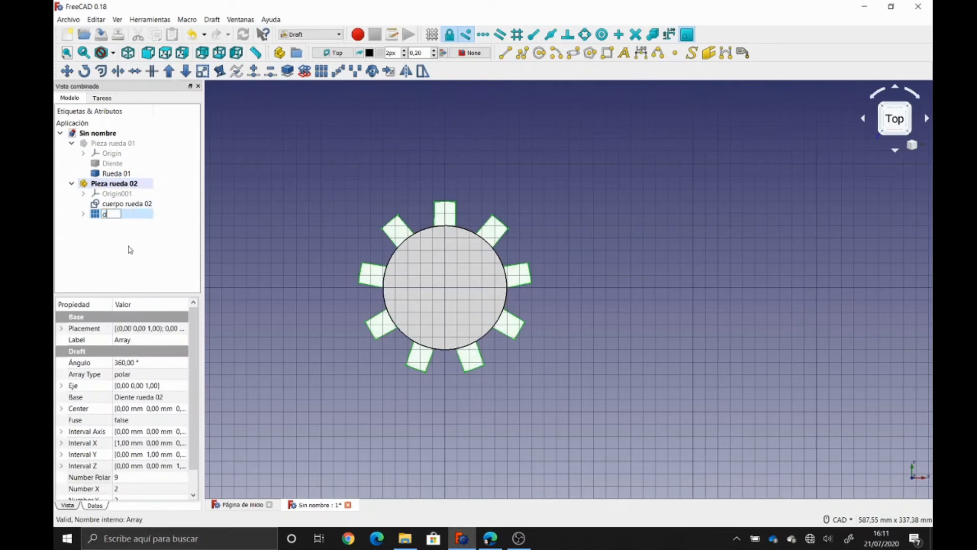
text(ientes rueda 02)
key(Return)
- Union the teeth with cuerpo rueda 02, place it in Pieza rueda 02, and name it 'Rueda 02'
ctrl+click(126, 203)
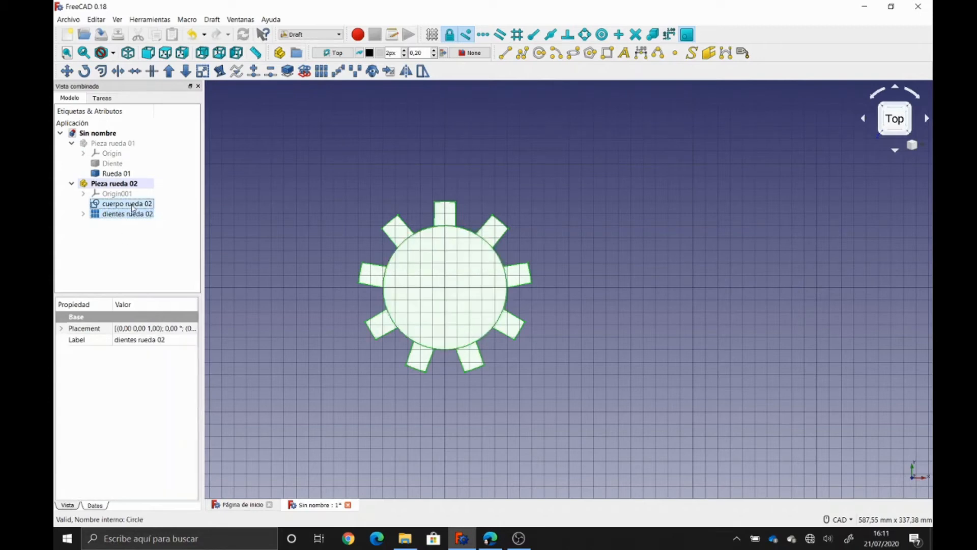
click(170, 76)
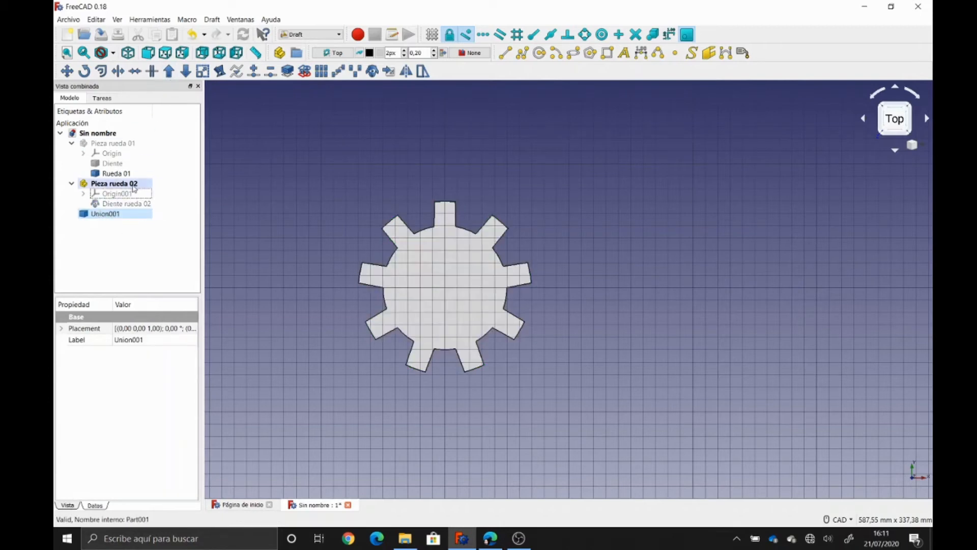
drag(99, 214, 121, 184)
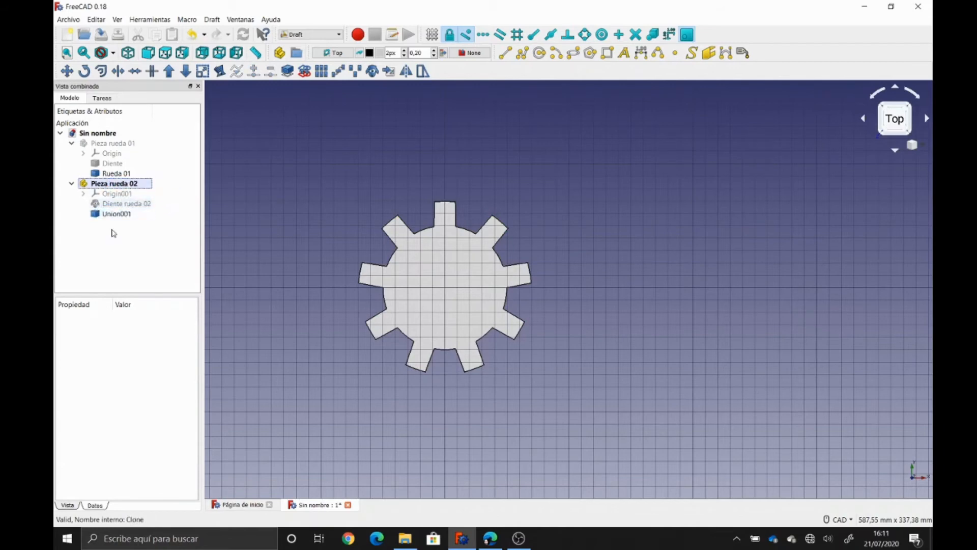
key(F2)
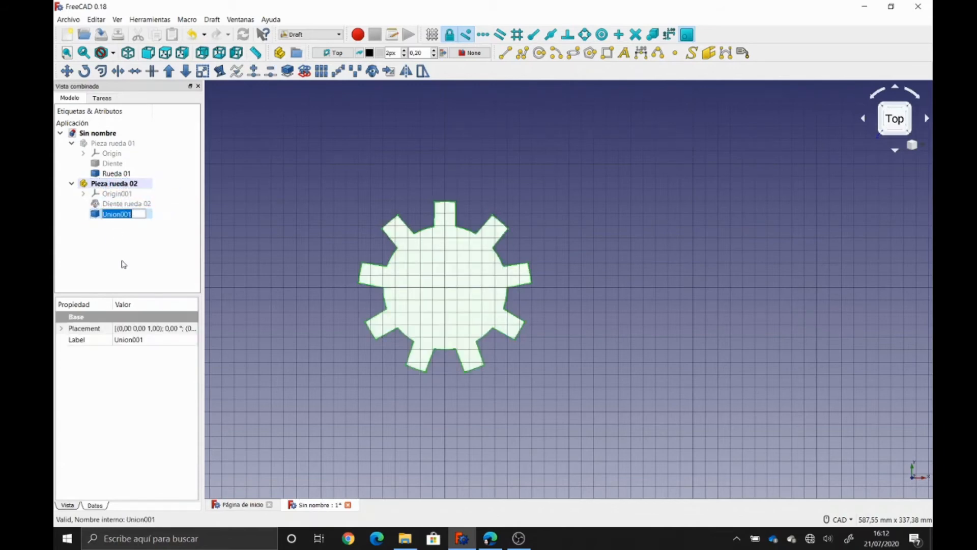
text(Rueda 02)
key(Return)
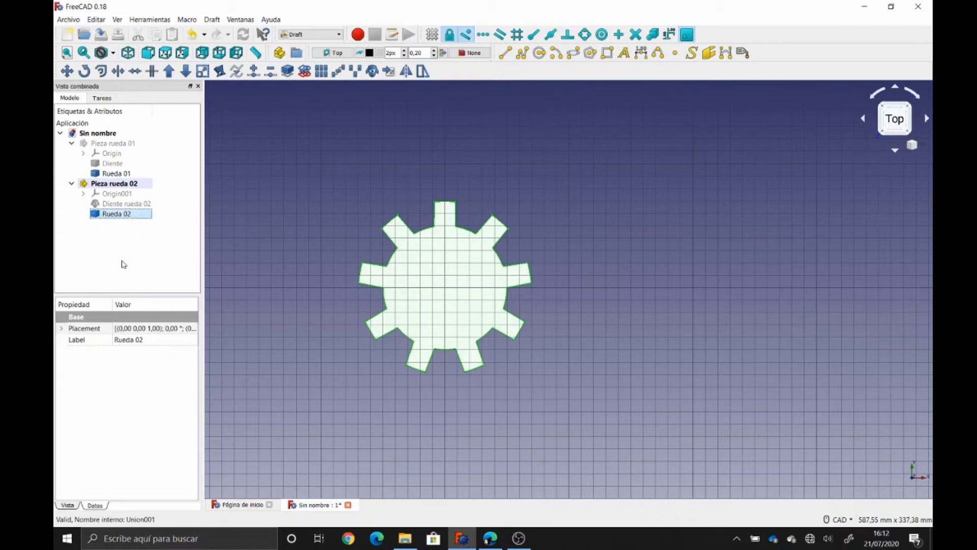
click(123, 264)
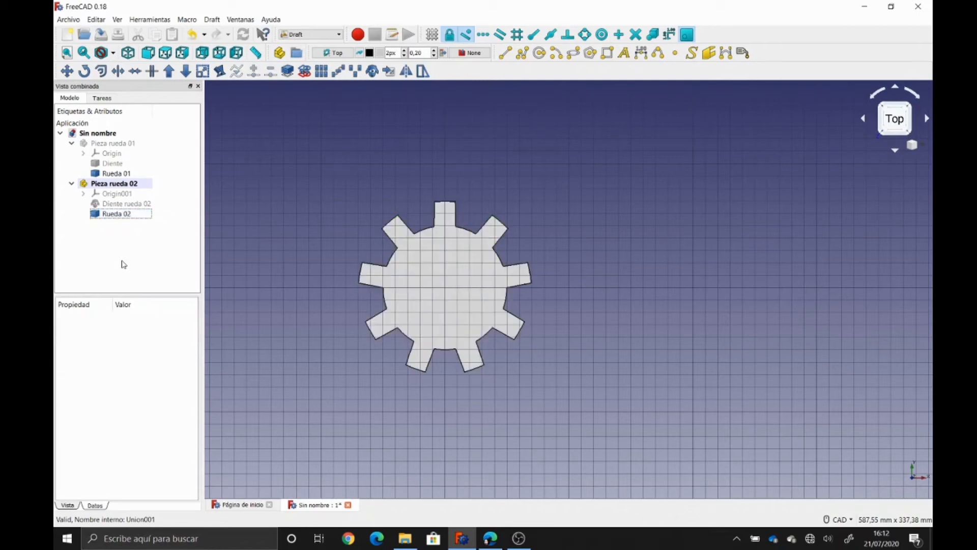
click(117, 144)
key(space)
key(space)
key(space)
key(space)
key(space)
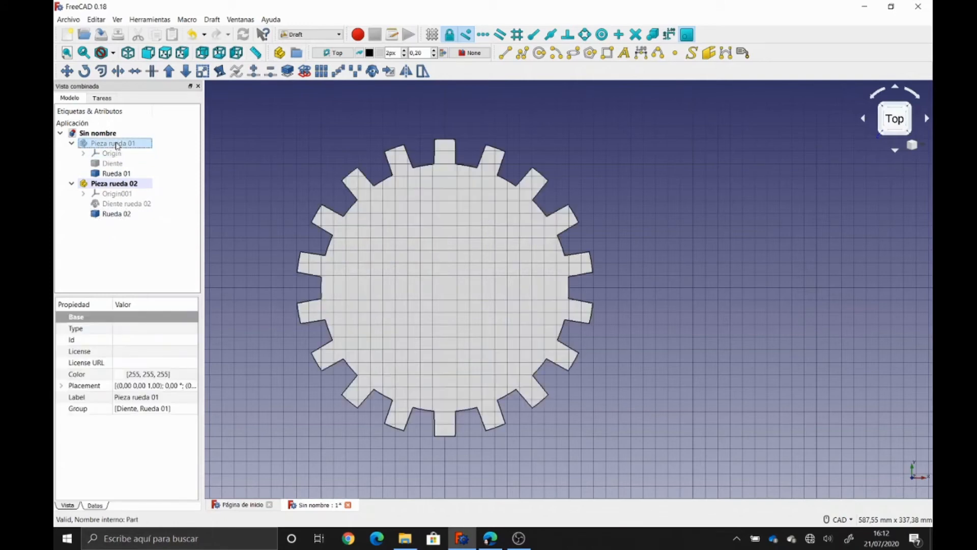
key(space)
key(space)
key(space)
key(space)
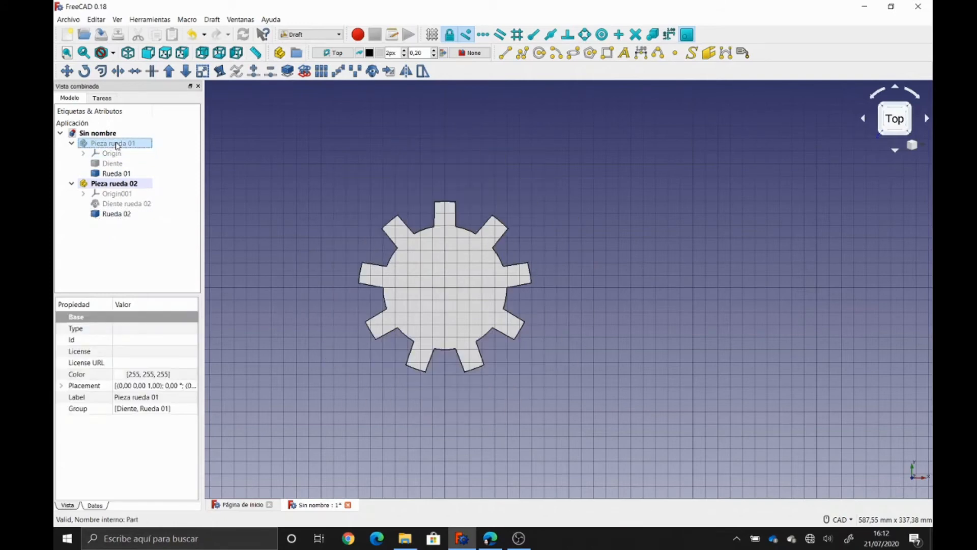
key(space)
click(121, 276)
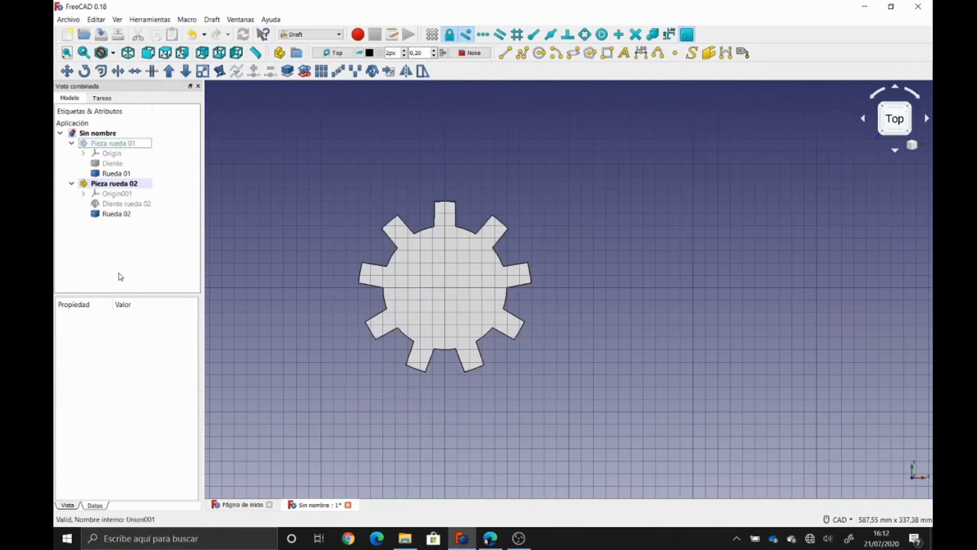
click(112, 184)
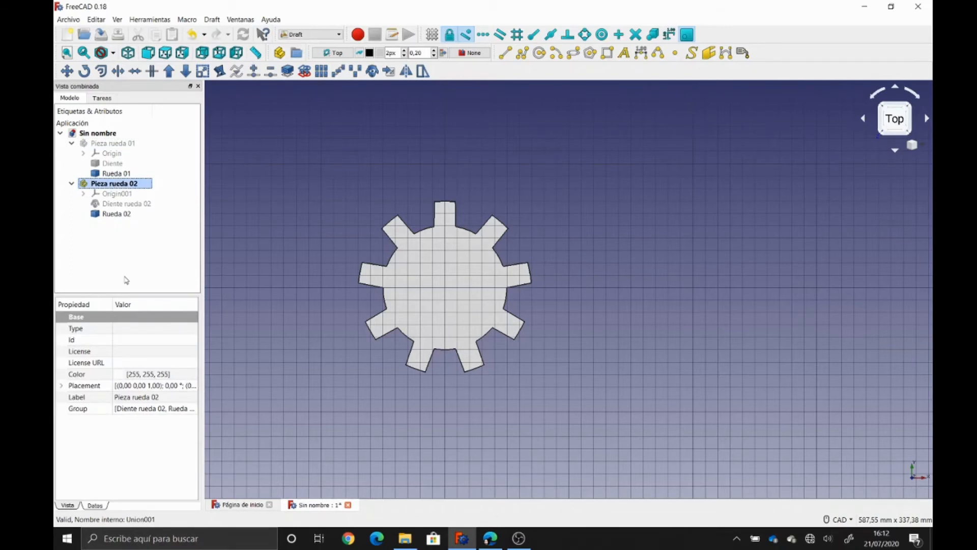
click(111, 214)
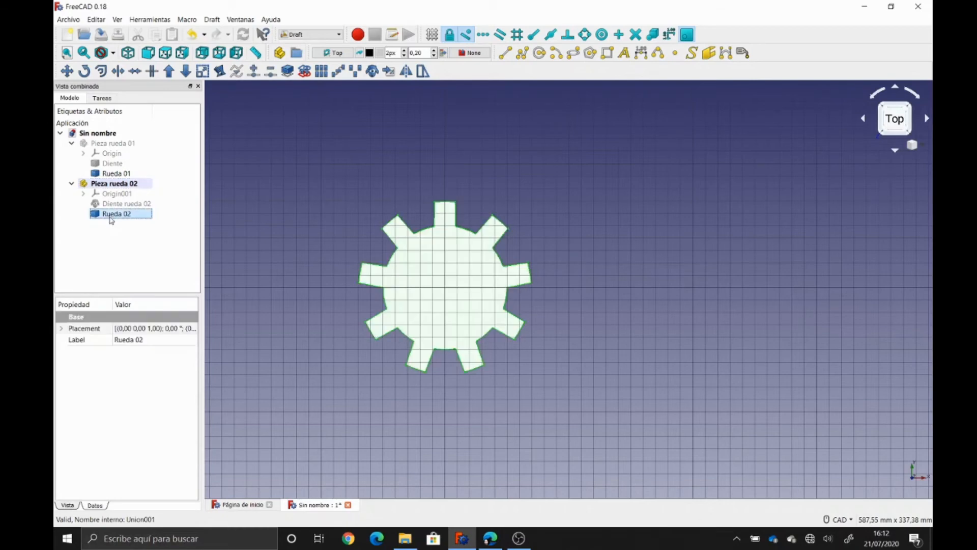
click(122, 184)
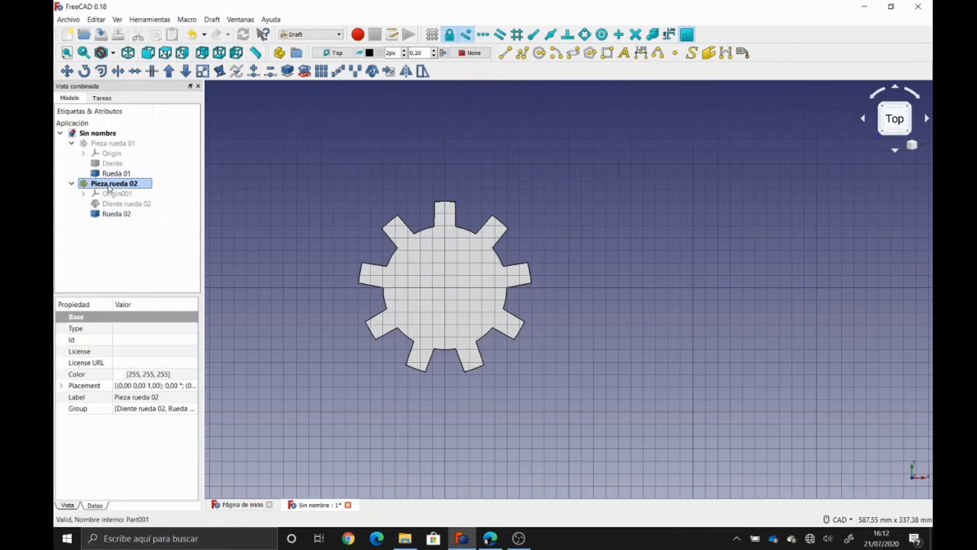
click(122, 248)
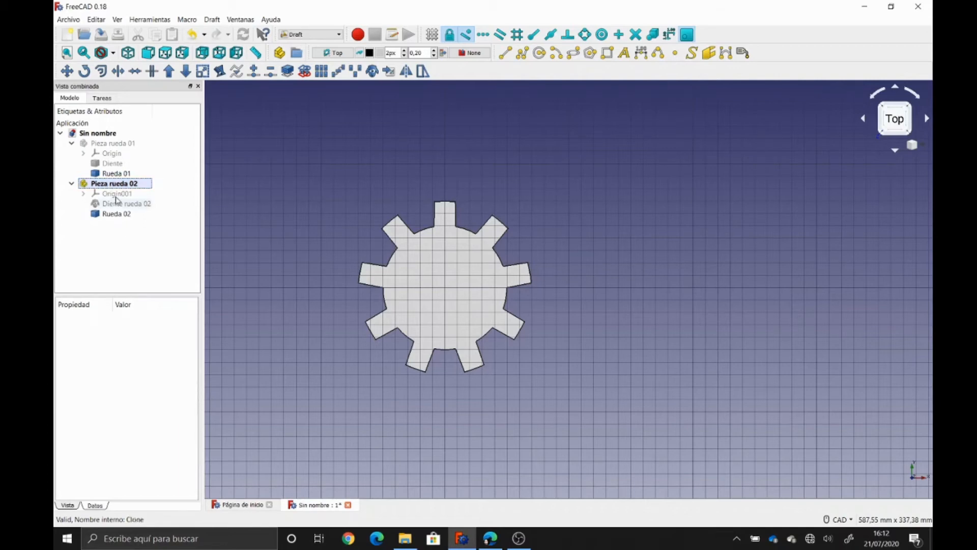
click(116, 185)
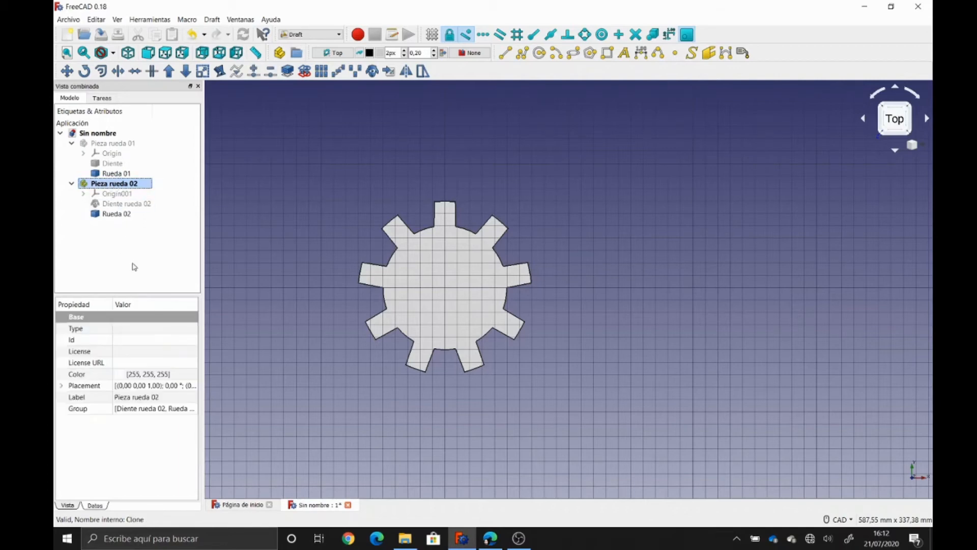
- Start a Draft Move of Pieza rueda 02 with the base point at the origin, relative offsets at 0,00 mm
click(67, 71)
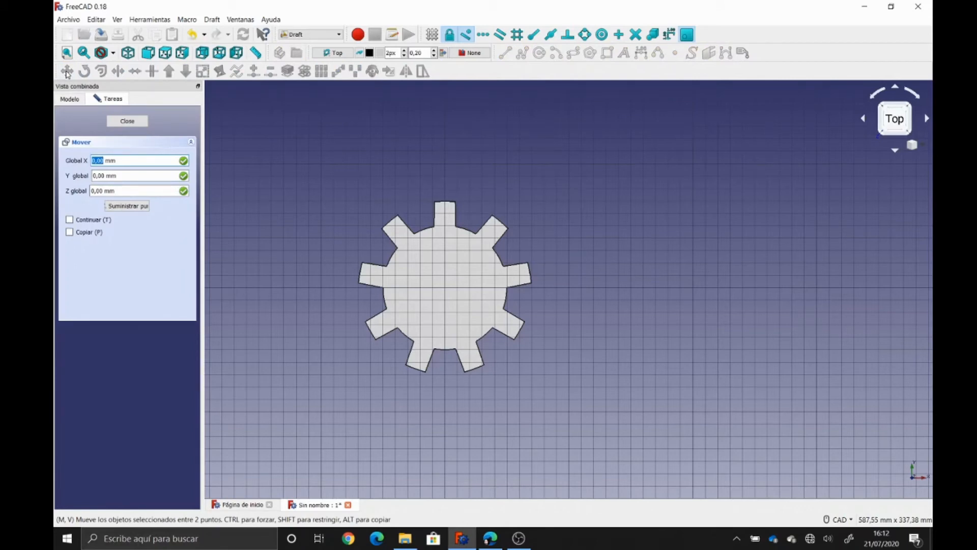
key(Tab)
key(Tab)
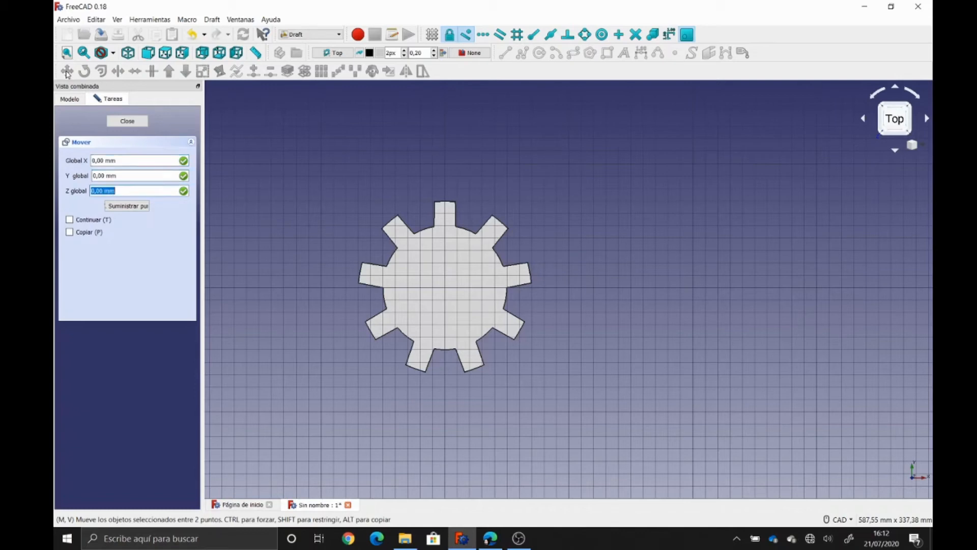
key(Return)
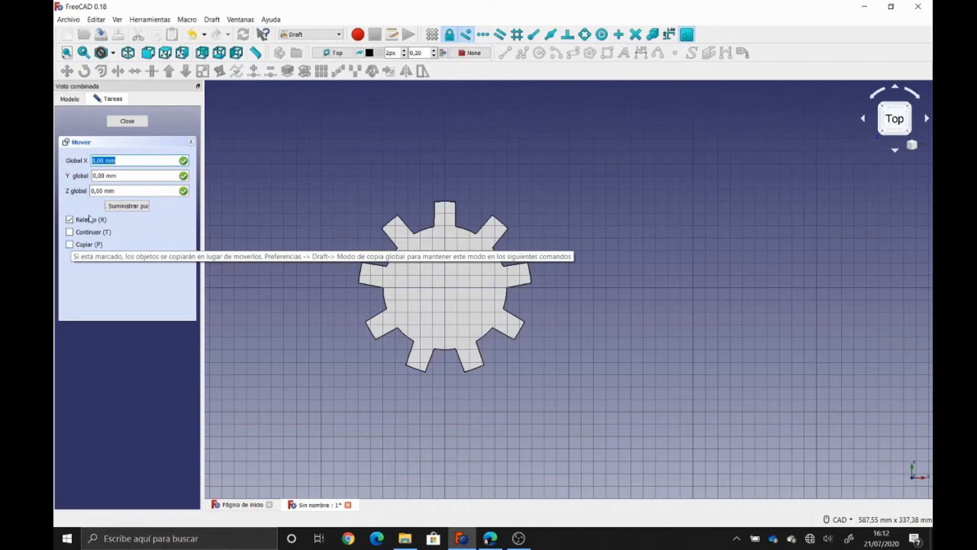
click(126, 158)
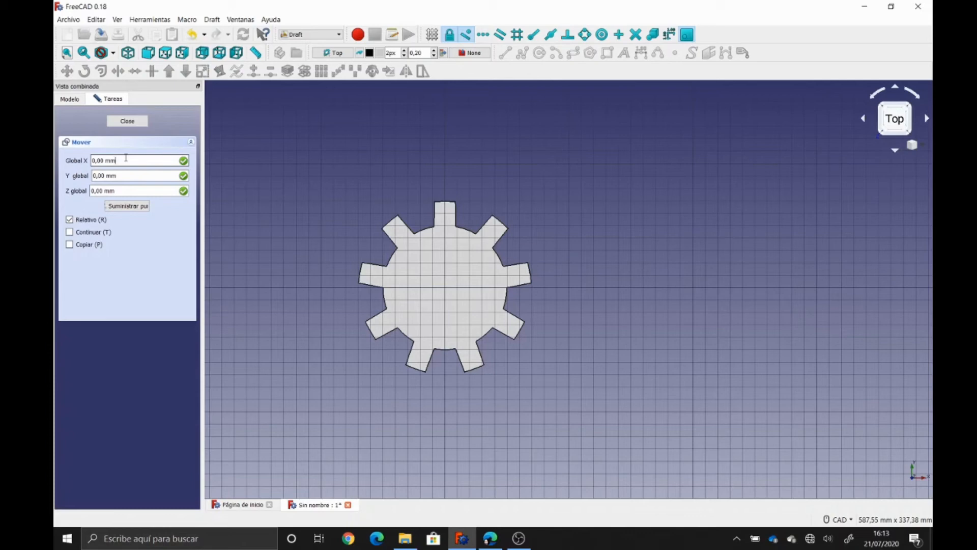
- Move Pieza rueda 02 by a relative 170 mm along Global X
key(BackSpace)
key(BackSpace)
key(BackSpace)
key(BackSpace)
text(170)
key(Tab)
key(Tab)
key(Return)
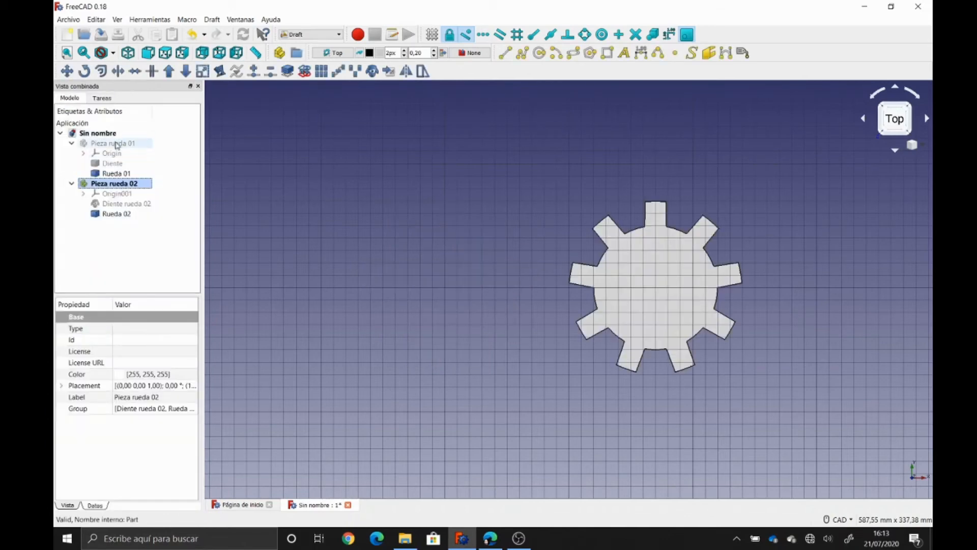
- Unhide Pieza rueda 01 and draw both gears in Wireframe style, then select Pieza rueda 02
click(115, 144)
key(space)
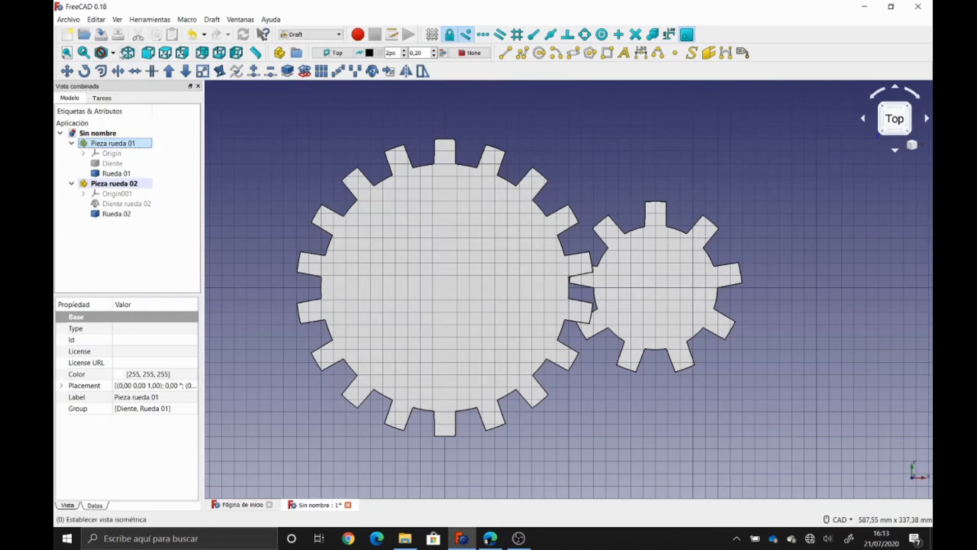
click(112, 53)
click(115, 82)
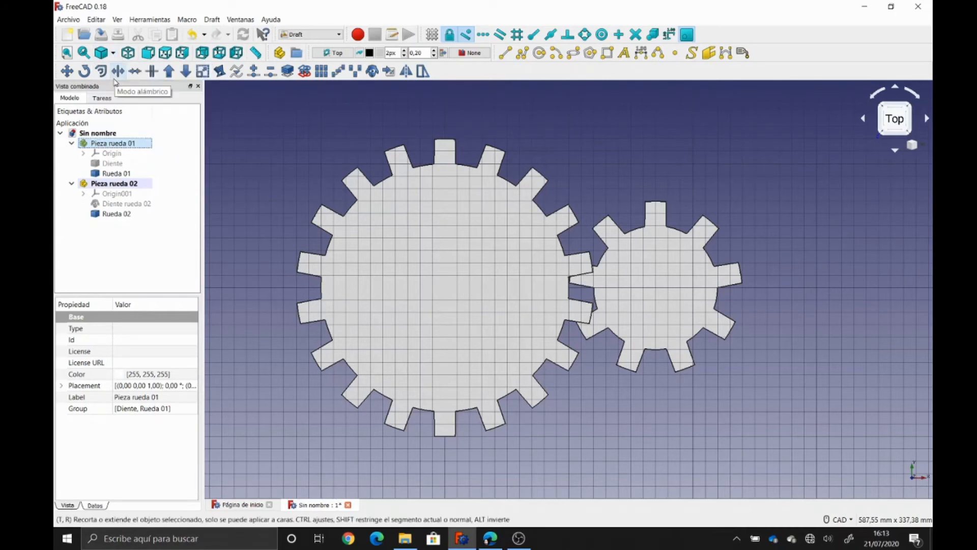
scroll(667, 289, up, 5)
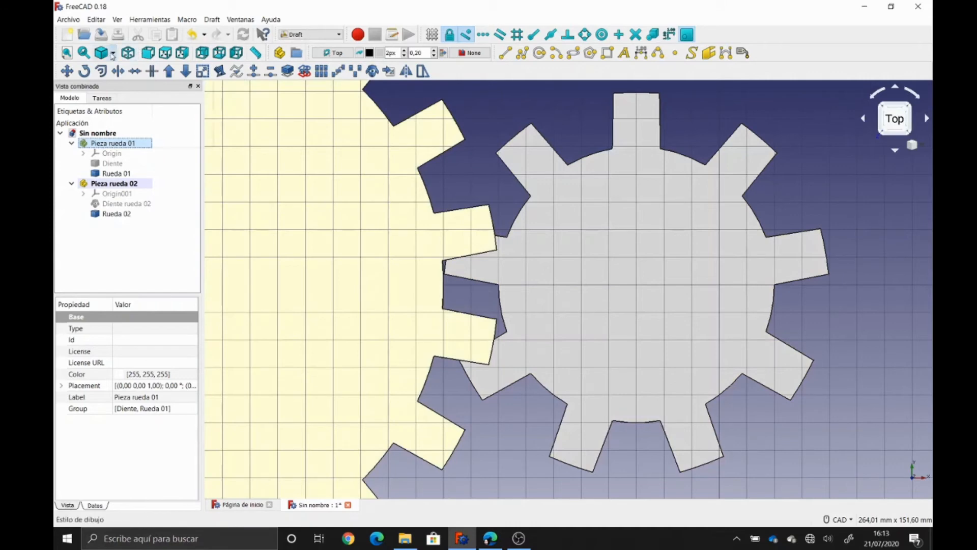
click(112, 53)
click(116, 107)
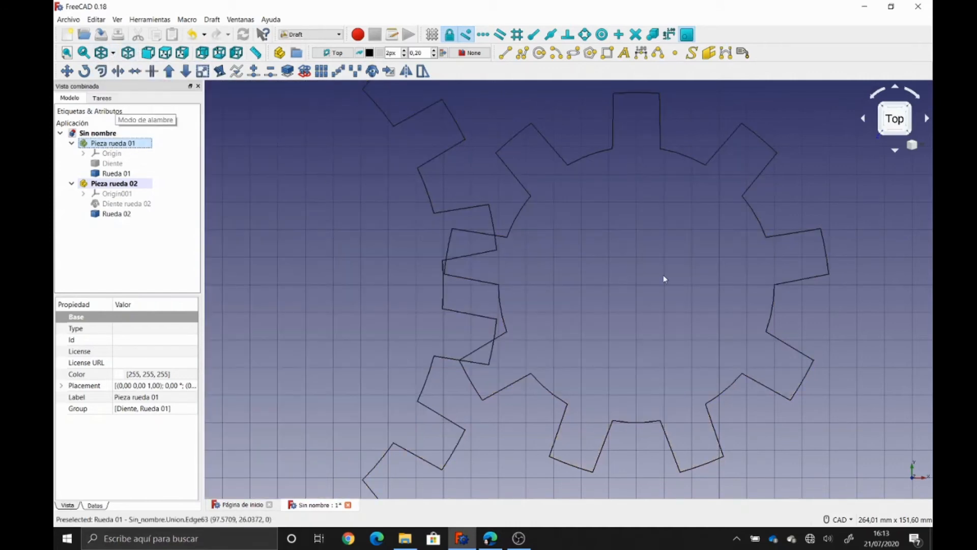
middle_drag(666, 238, 670, 259)
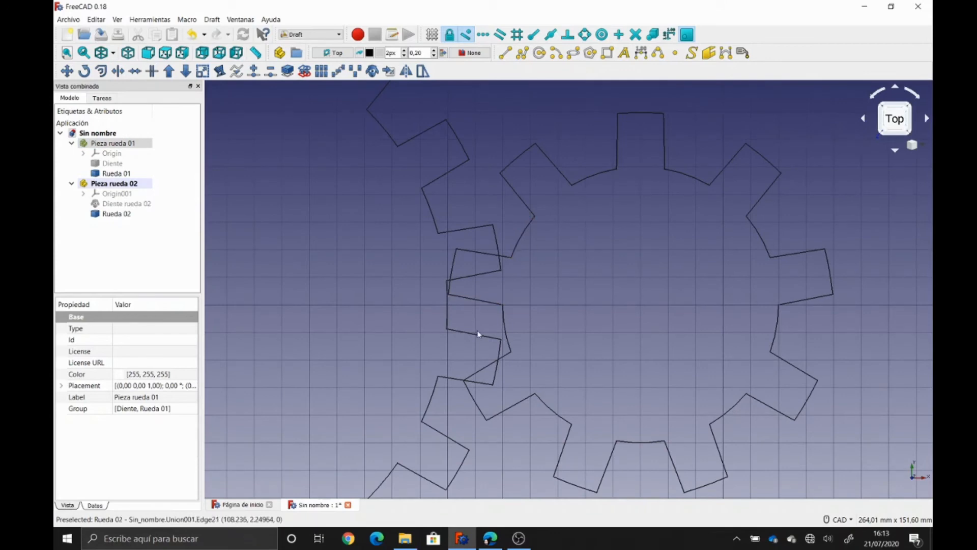
click(110, 184)
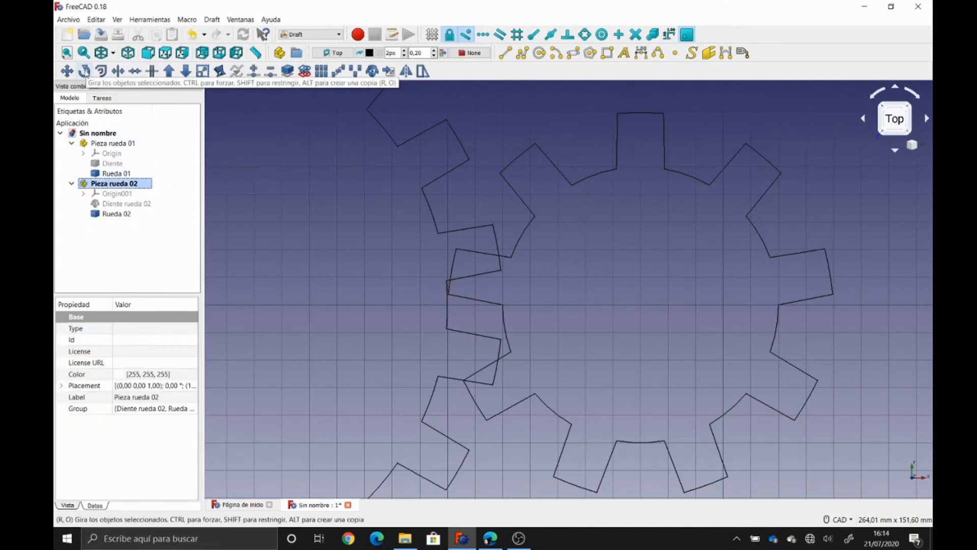
- Draft-rotate Pieza rueda 02 about its centre, using endpoint snap, so its teeth fall between the large gear's
click(85, 72)
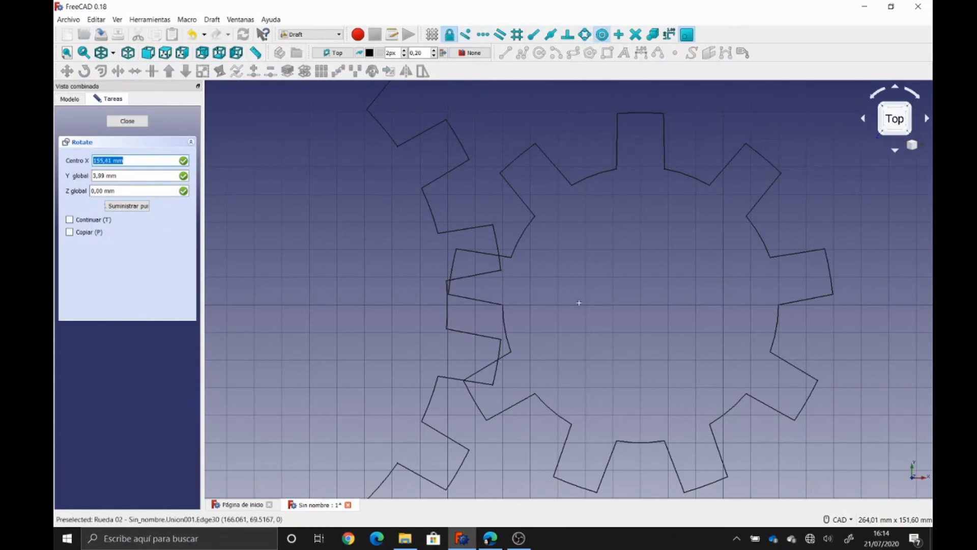
click(505, 331)
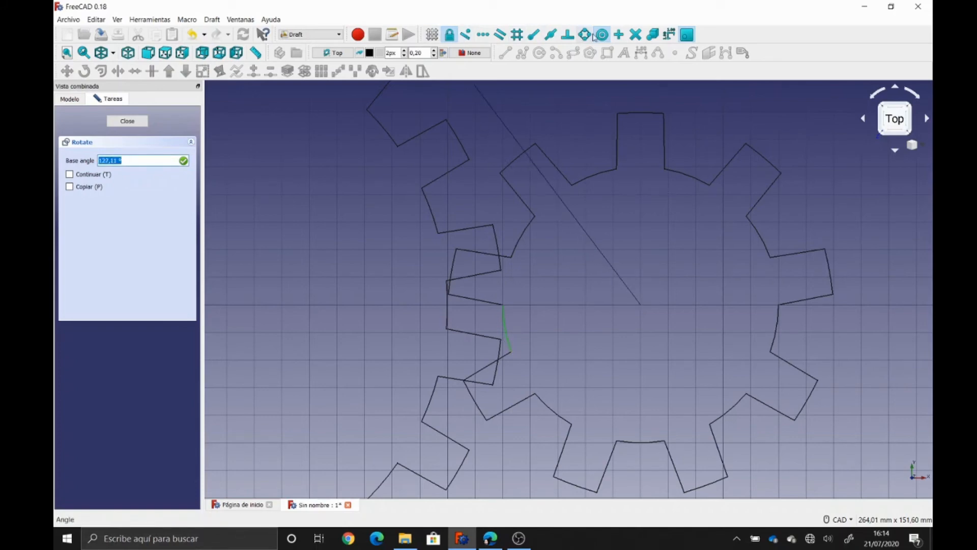
click(534, 34)
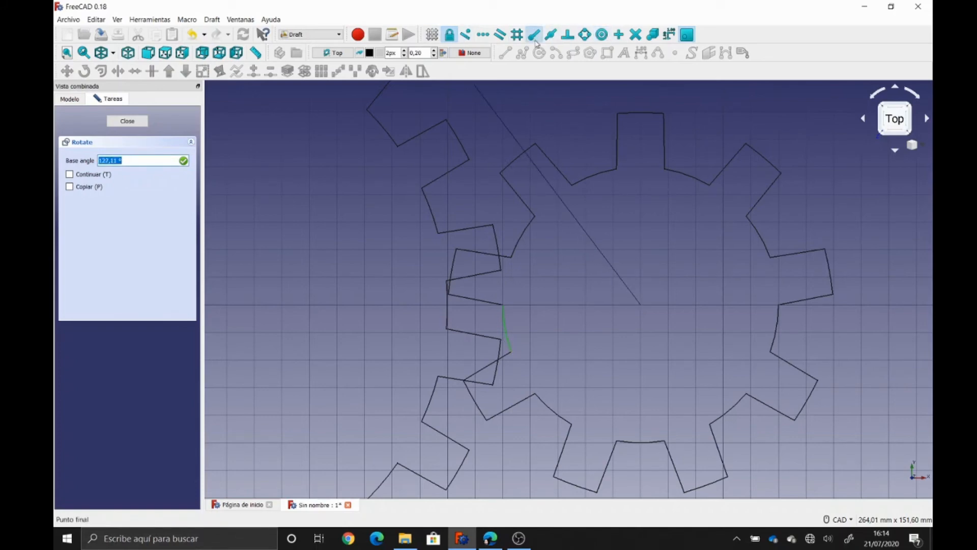
click(509, 350)
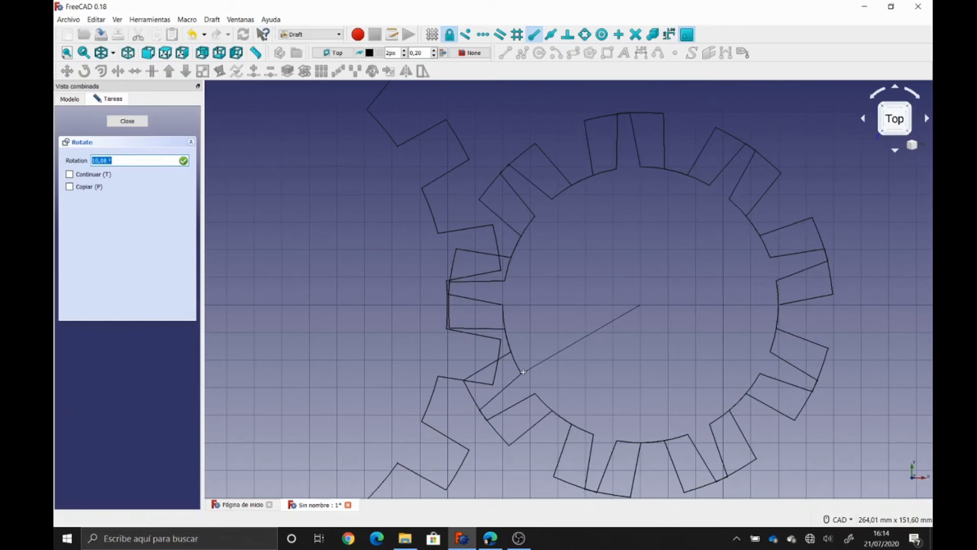
click(523, 376)
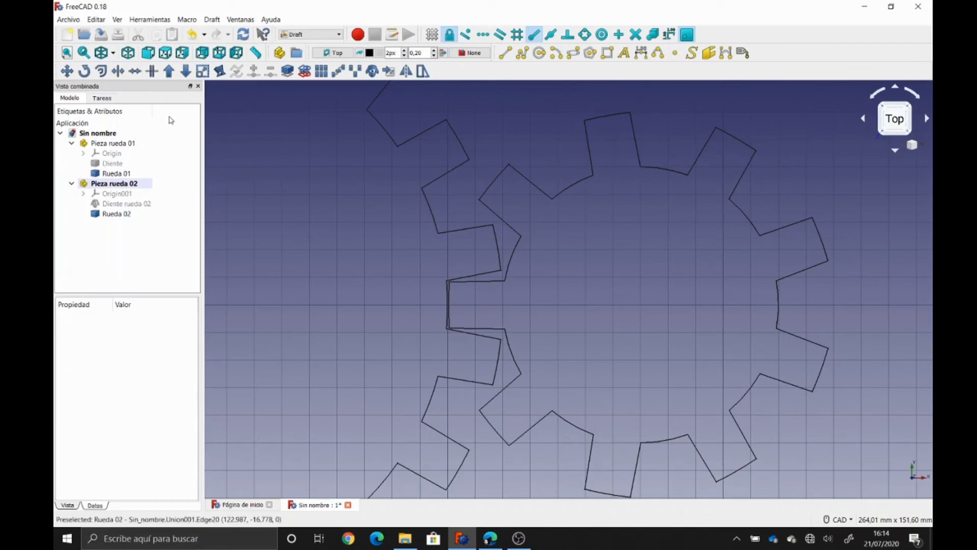
click(112, 53)
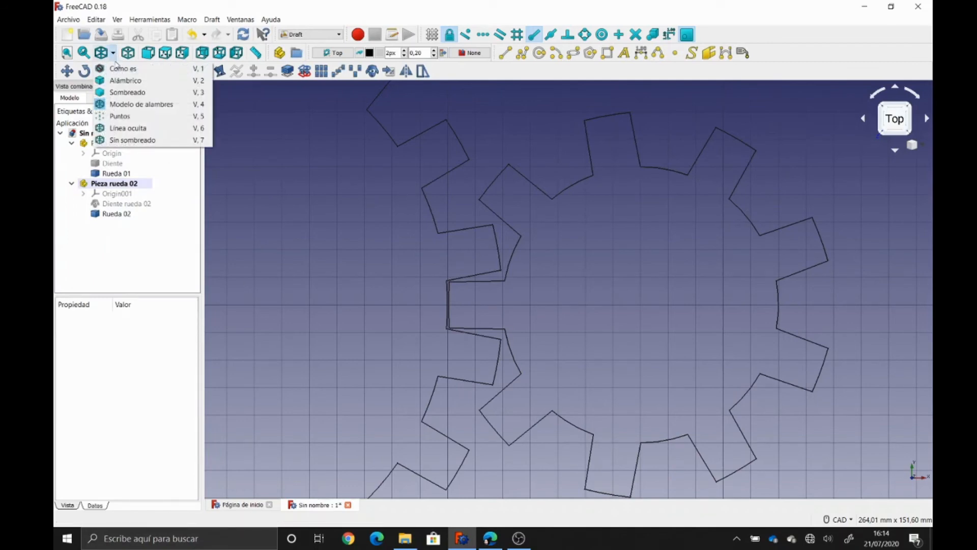
click(122, 68)
scroll(553, 133, down, 4)
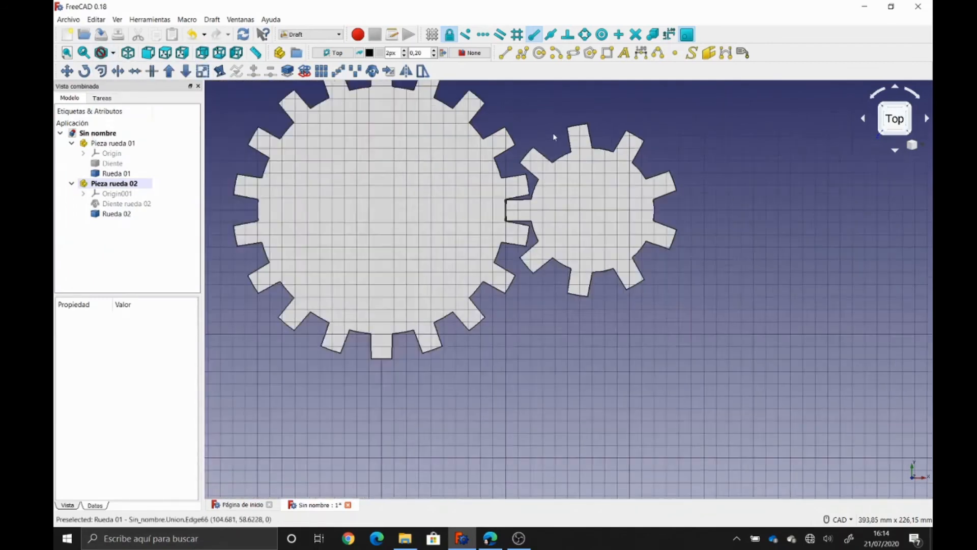
scroll(553, 133, down, 2)
scroll(550, 284, up, 3)
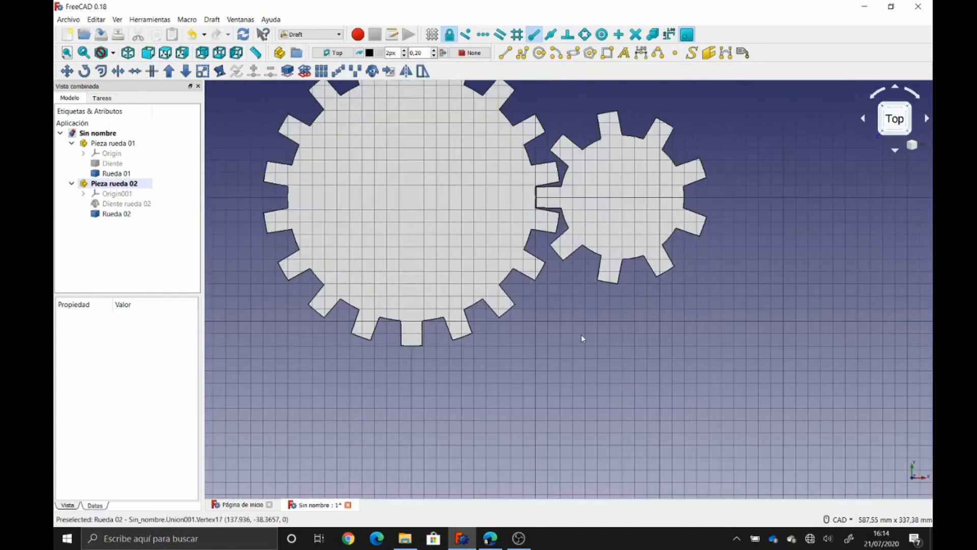
scroll(582, 335, down, 2)
scroll(618, 425, up, 4)
scroll(616, 407, down, 2)
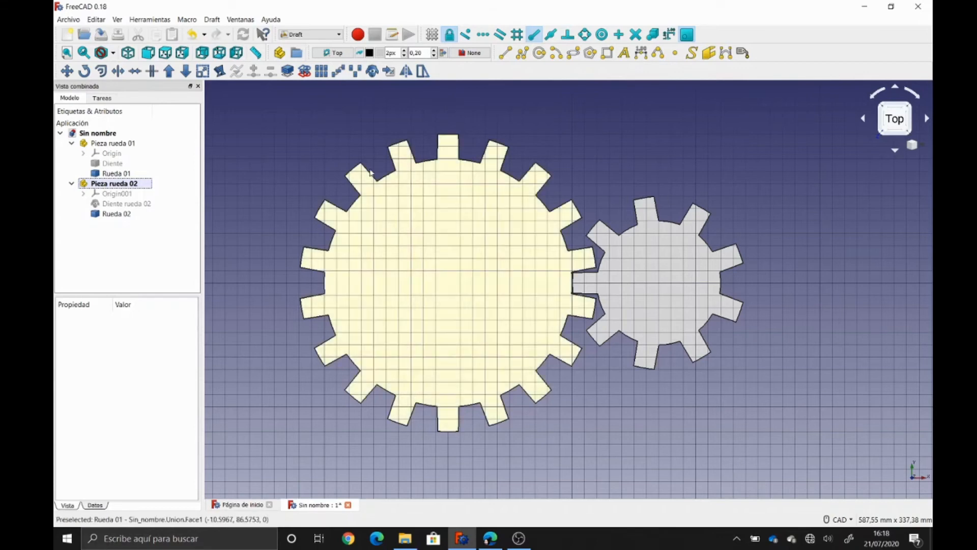
click(113, 53)
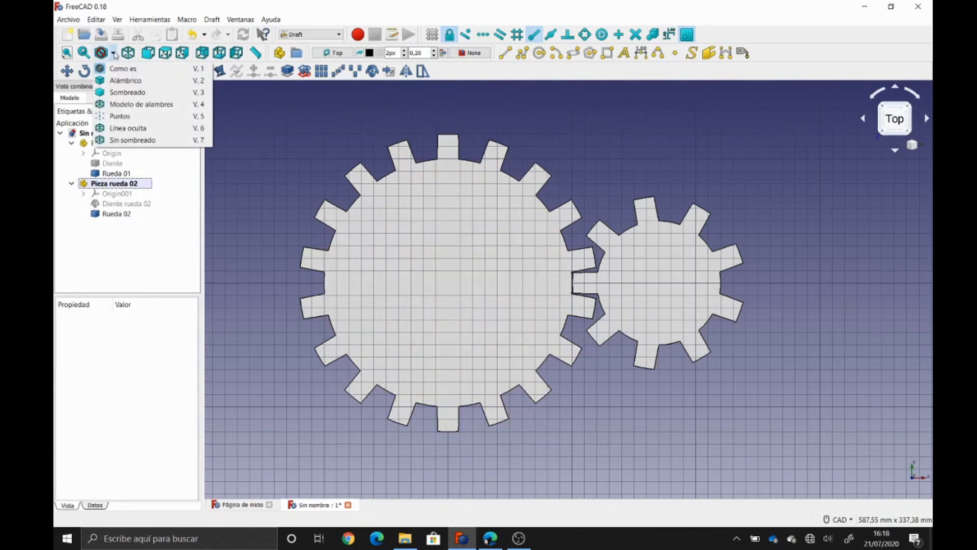
click(141, 104)
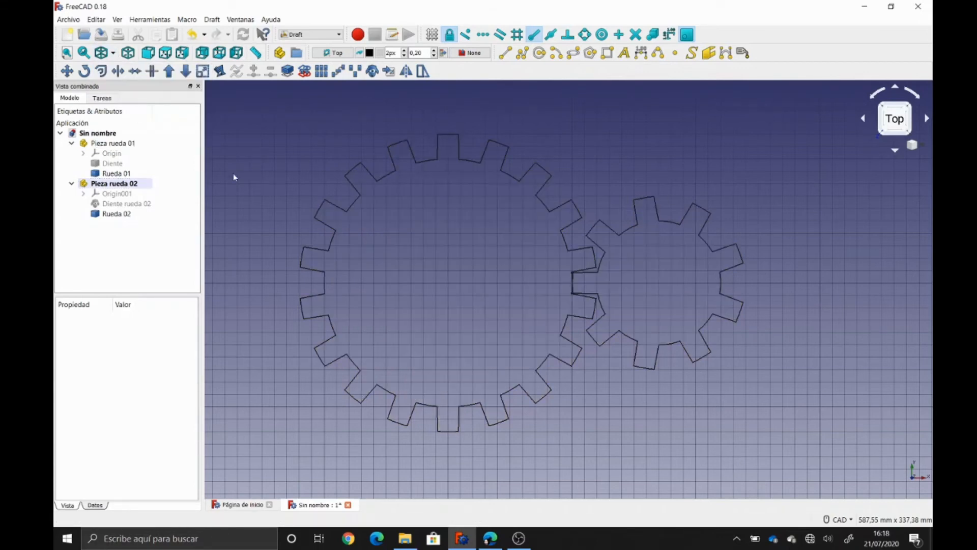
- Add a Draft dimension from the large gear's left rim to its centre, placed at 0,00, 0,00, 0
click(641, 53)
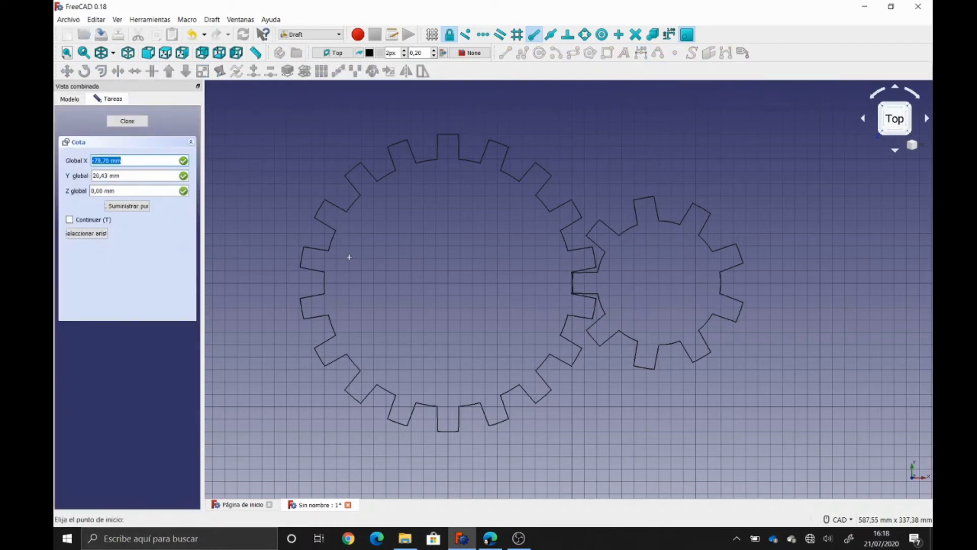
click(328, 250)
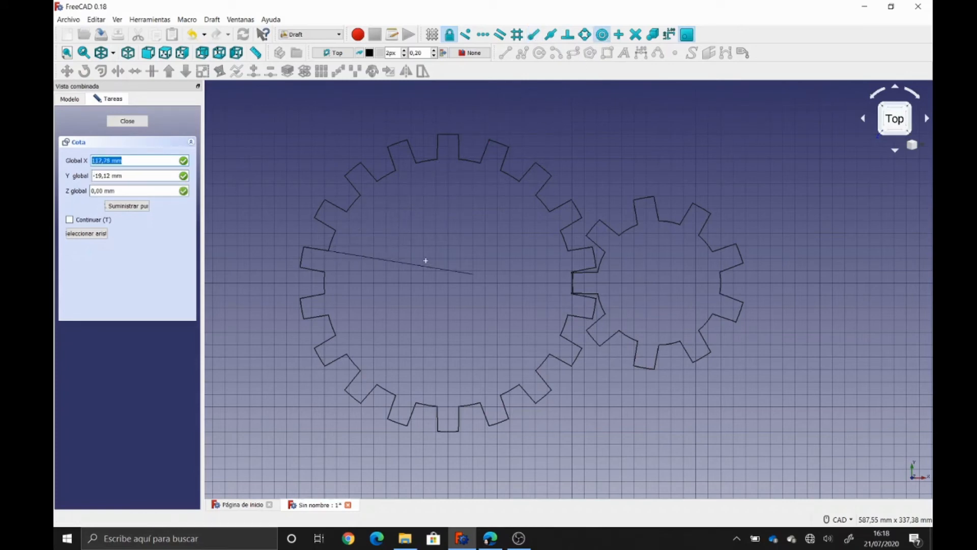
click(447, 282)
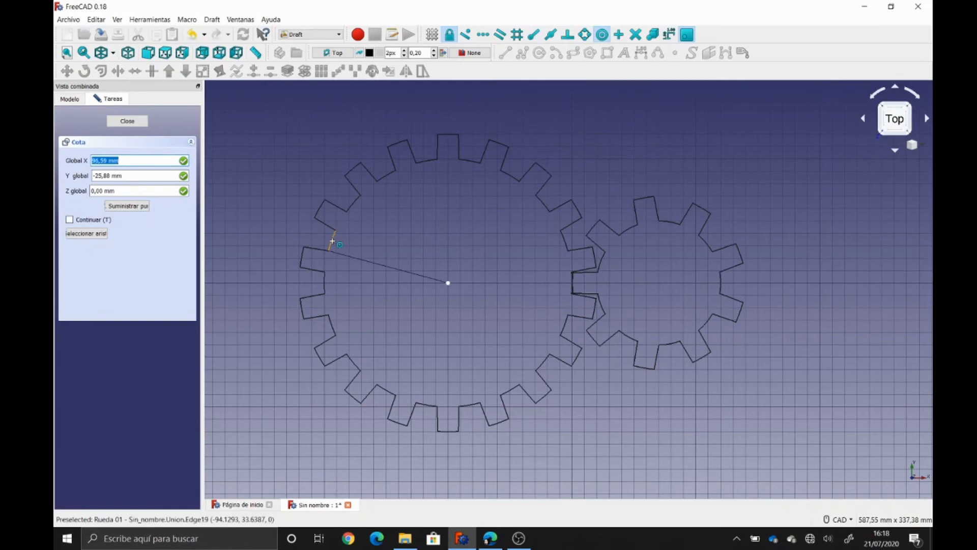
click(331, 241)
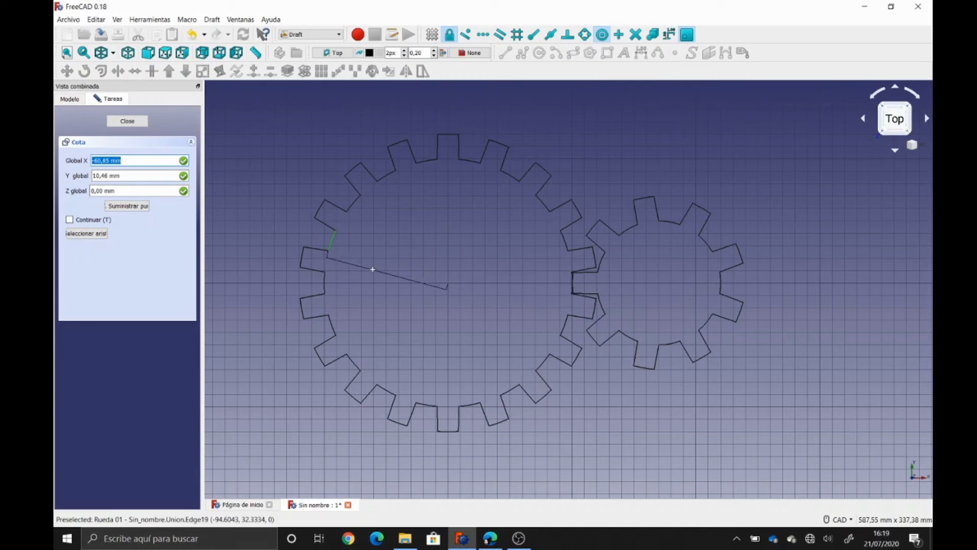
text(0,00)
key(Tab)
text(0,00)
key(Tab)
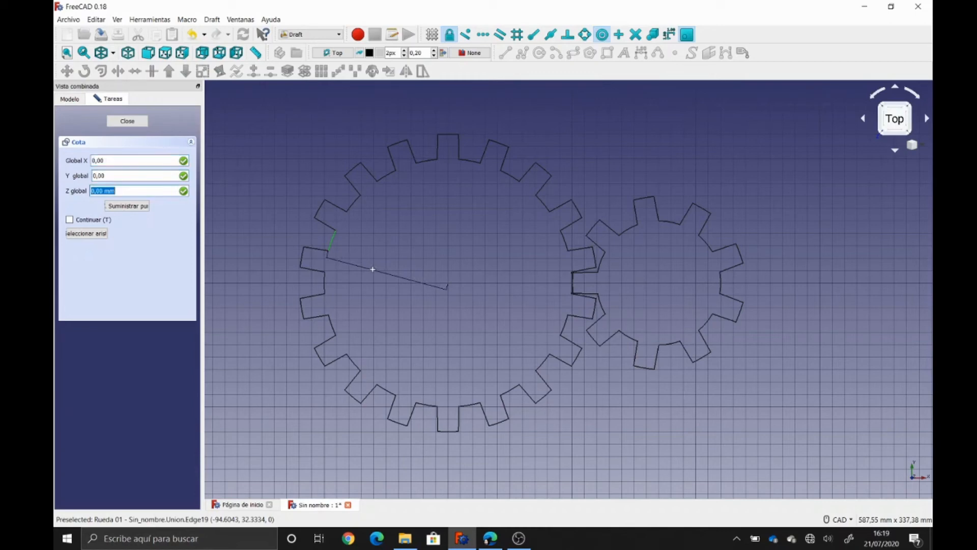
text(0)
key(Return)
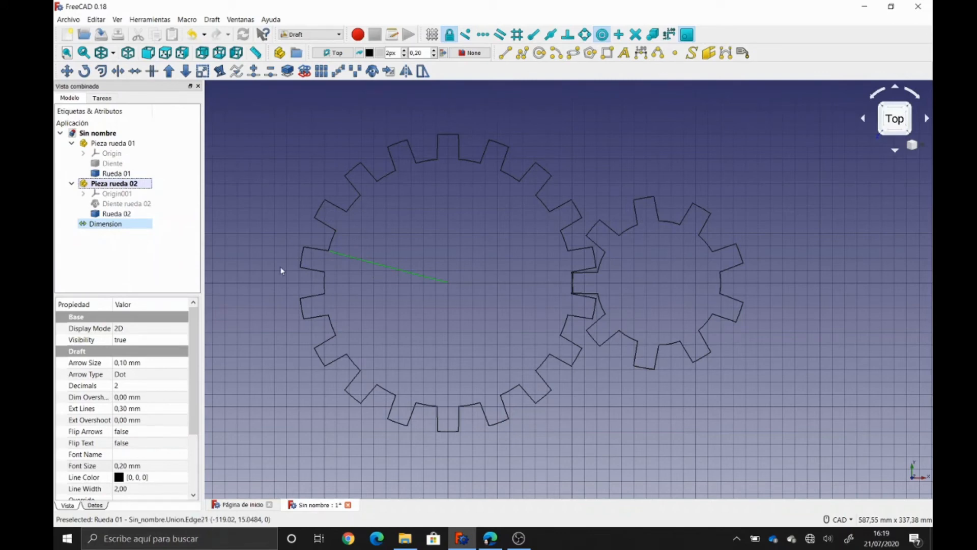
- Set the 100,00 mm radius dimension's Font Size to 10 mm
click(133, 243)
click(117, 227)
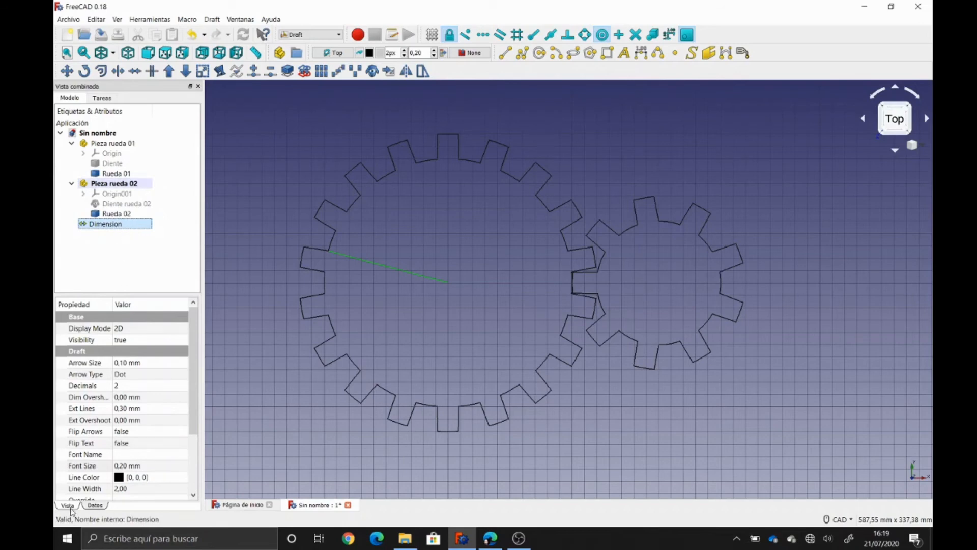
click(111, 229)
click(112, 228)
click(119, 466)
text(10)
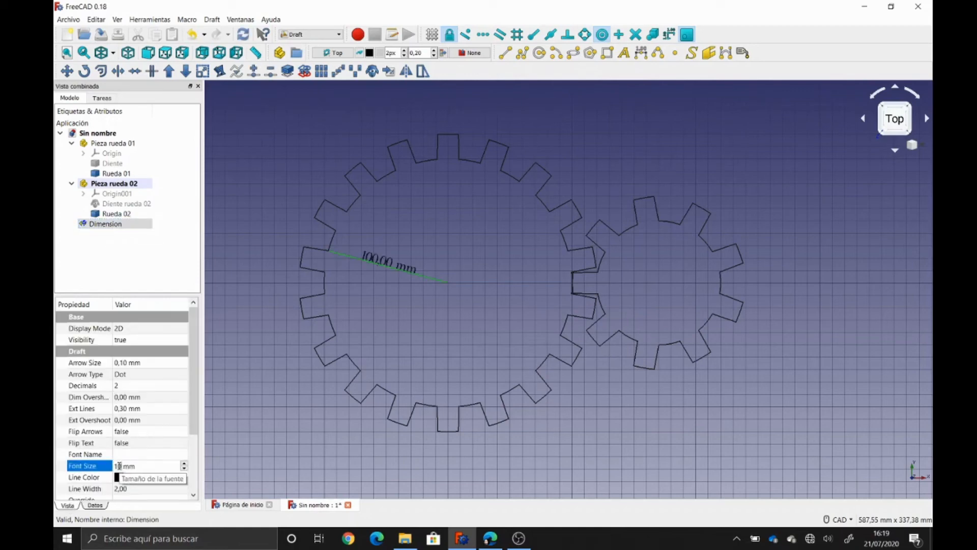
key(Return)
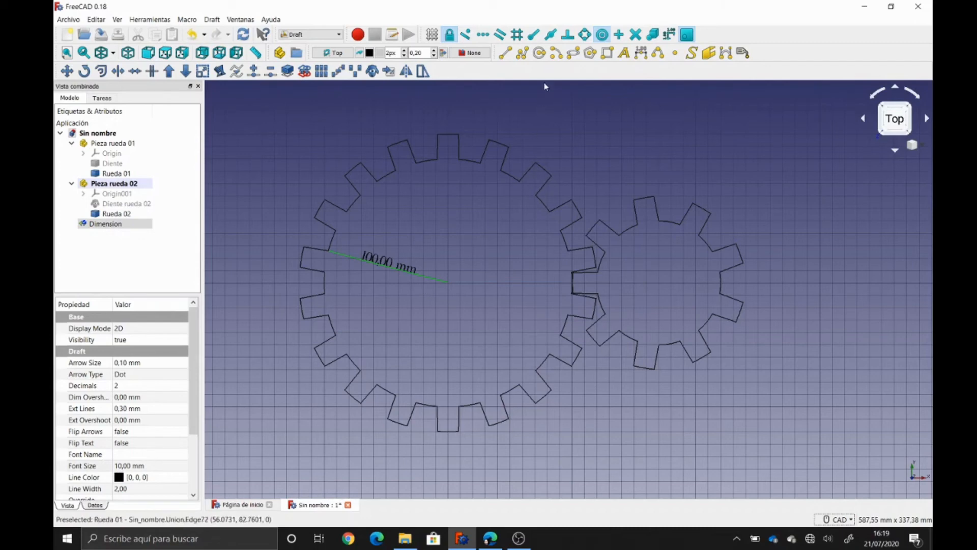
click(533, 34)
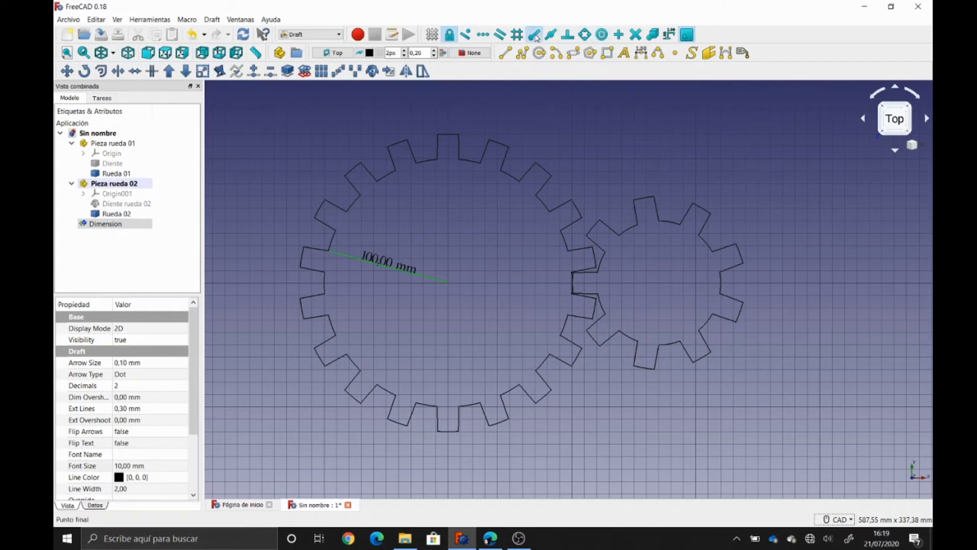
- Add a 120,00 mm dimension from the large gear's outer tooth edge to its centre at 0,00, 0,00, 0
click(643, 55)
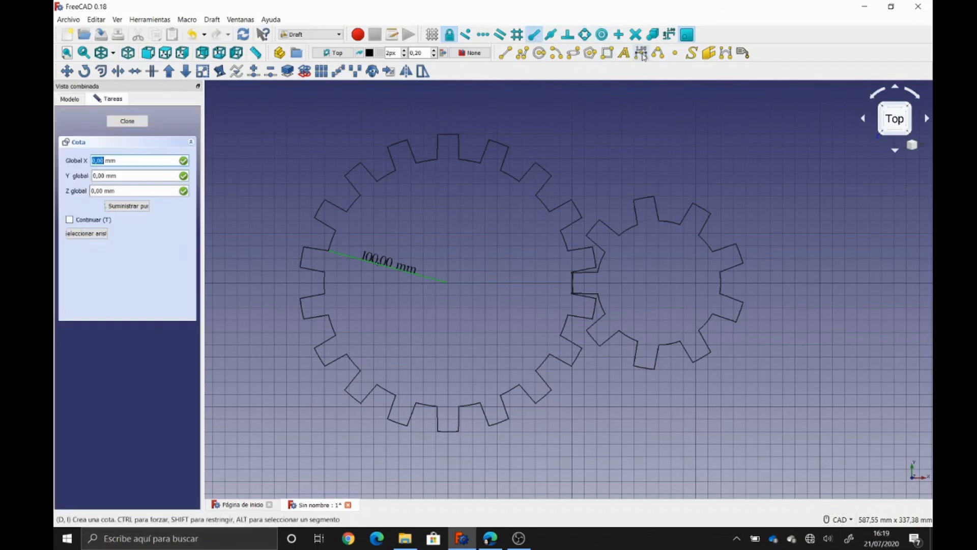
click(301, 299)
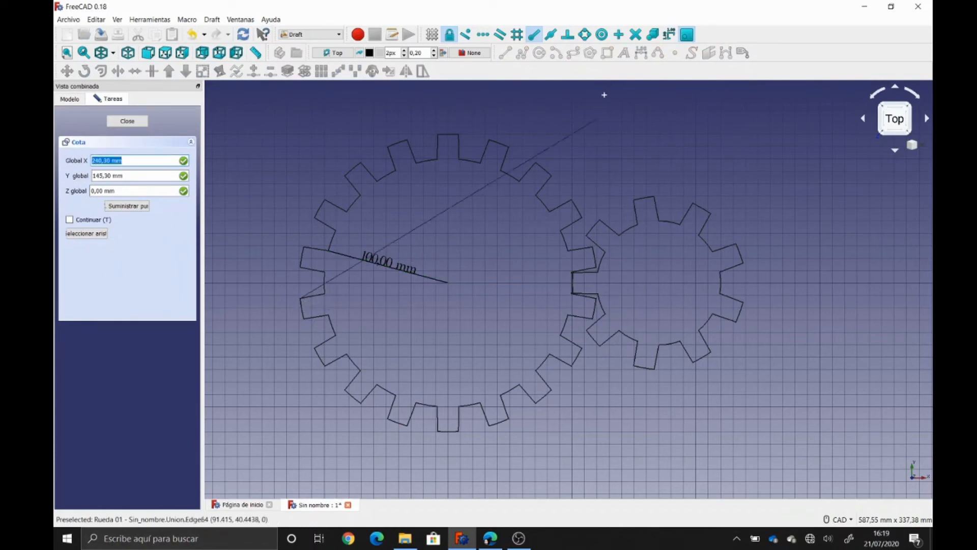
click(534, 34)
click(602, 34)
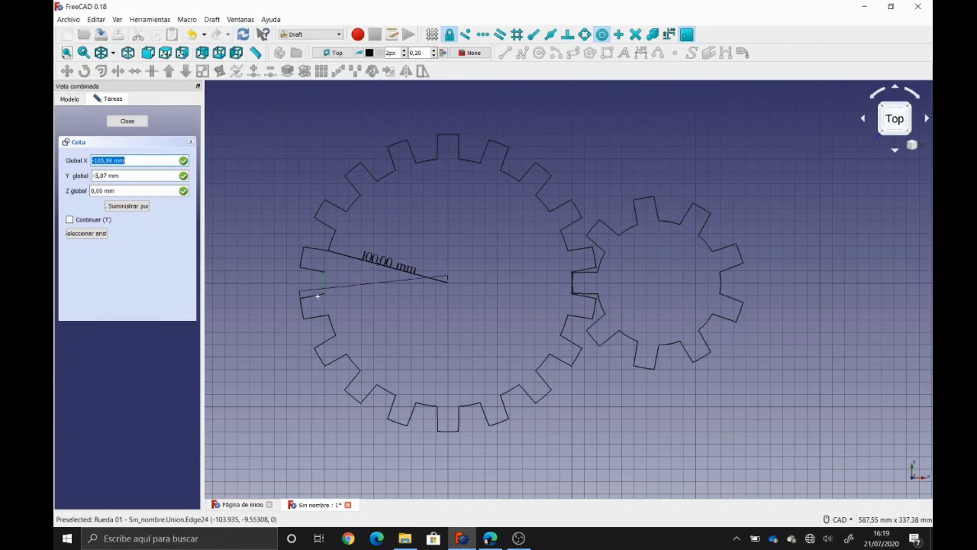
click(313, 280)
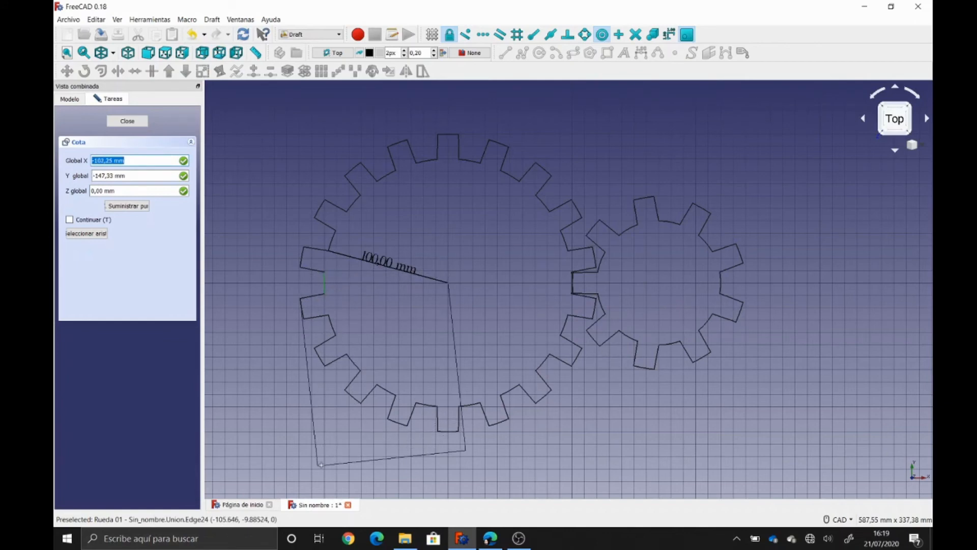
text(0,00)
key(Tab)
text(0,00)
key(Tab)
text(0)
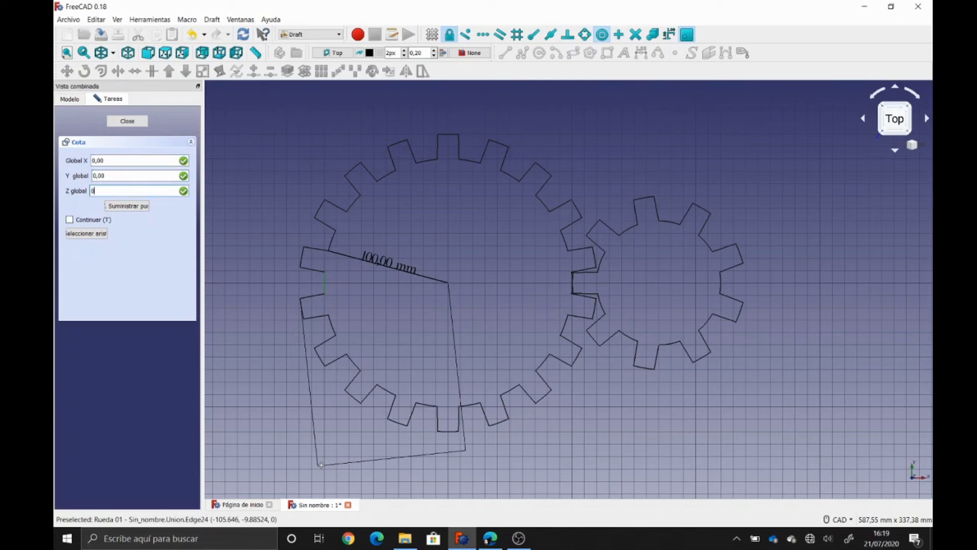
key(Return)
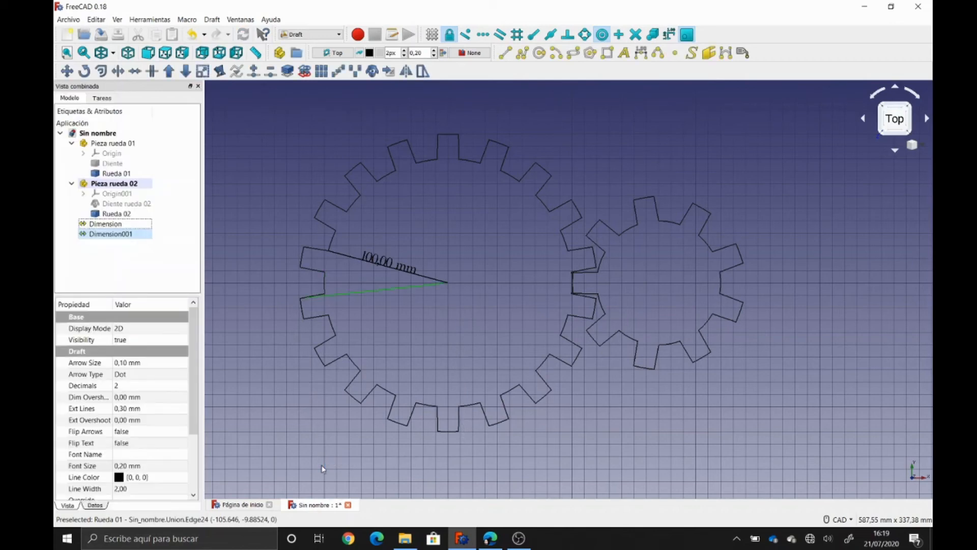
- Set Dimension001's Font Size to 10 mm
click(129, 465)
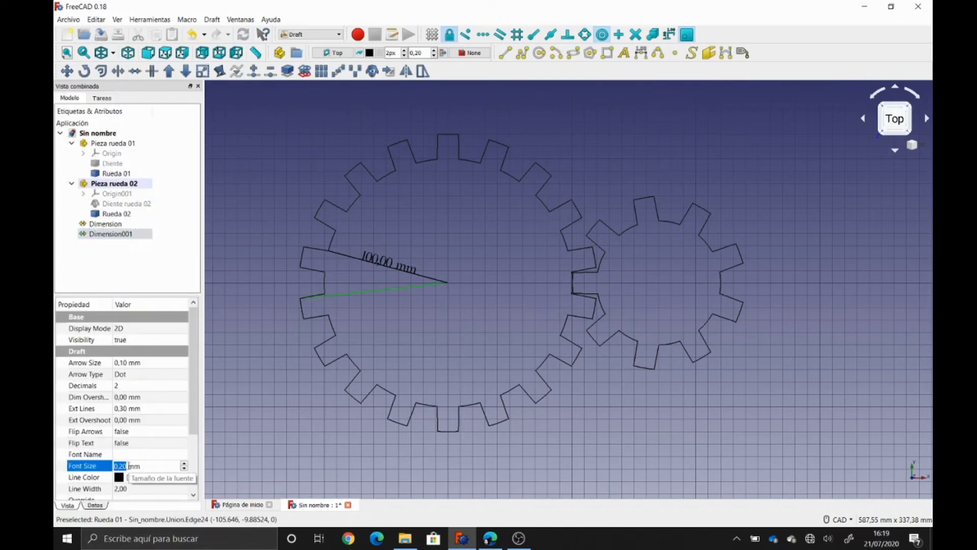
text(10)
key(Return)
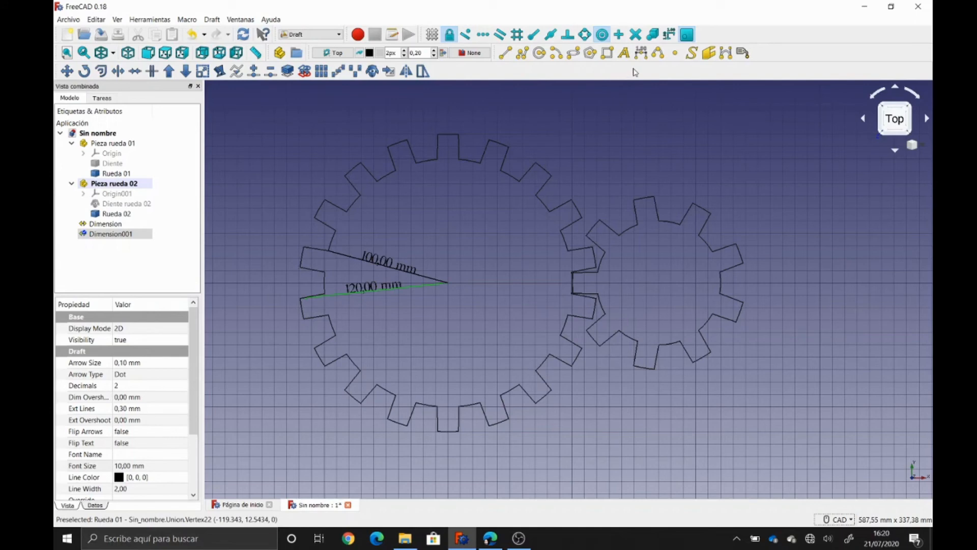
- Dimension across a top tooth of the large gear, measuring 16,74 mm
click(615, 128)
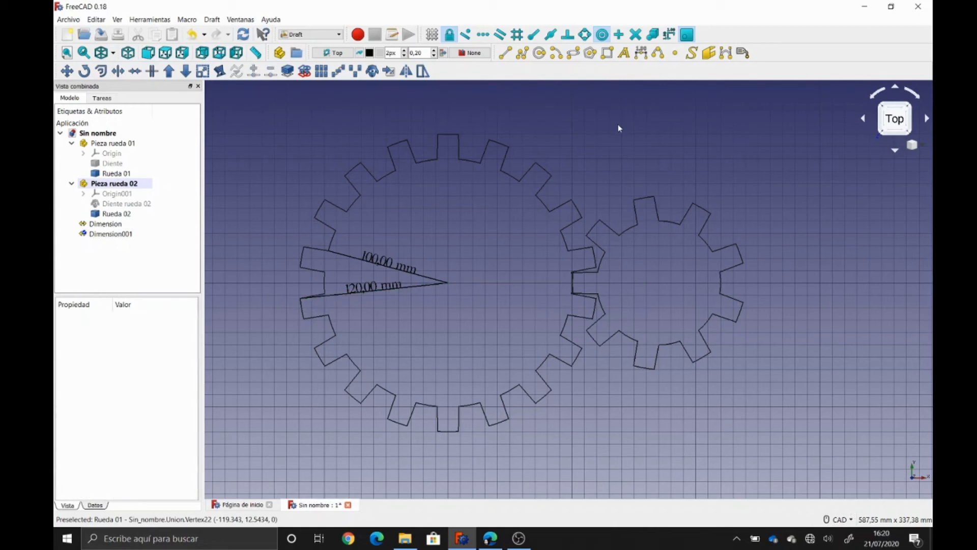
click(642, 53)
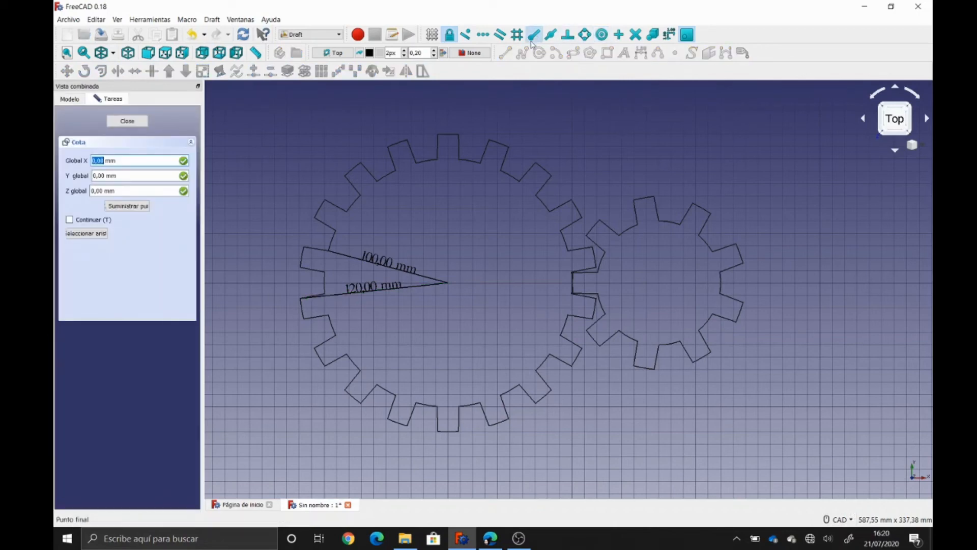
click(385, 146)
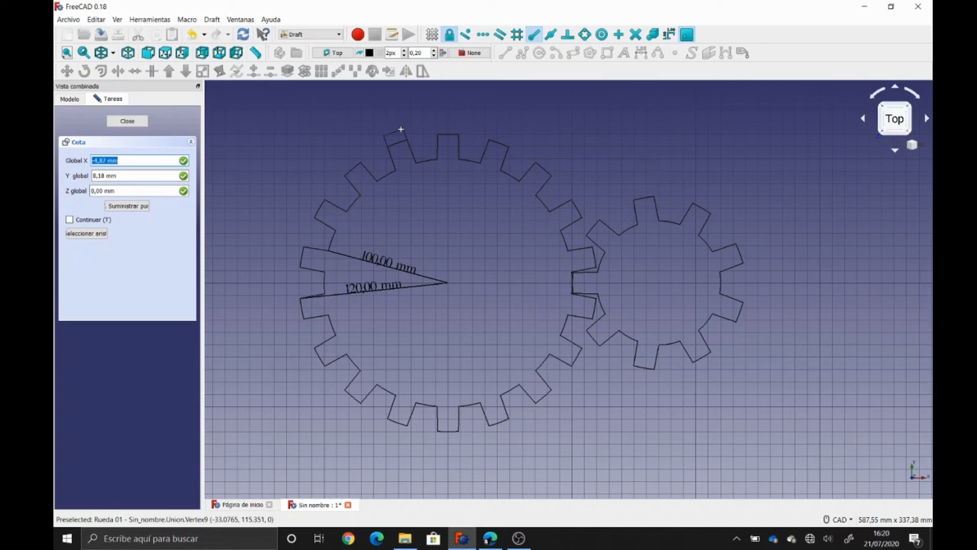
click(401, 129)
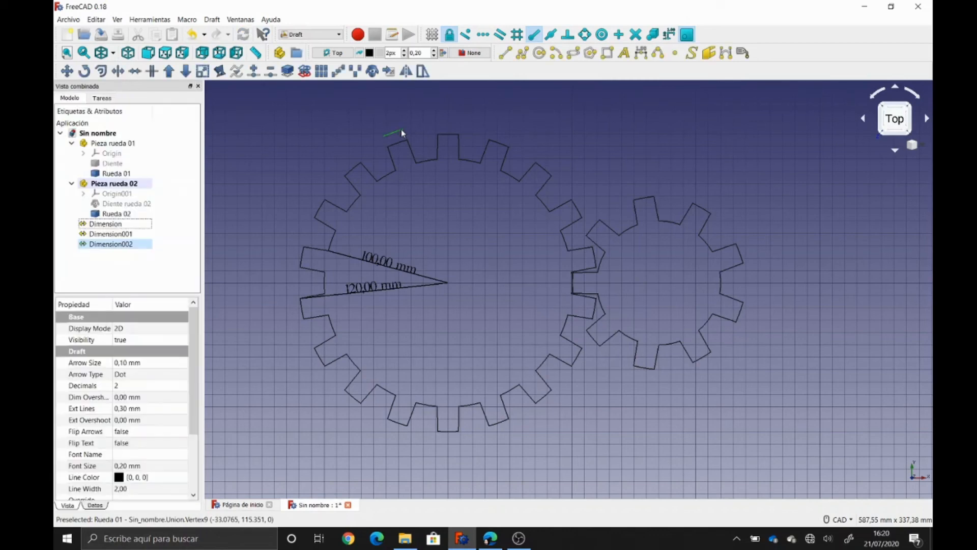
- Set the 16,74 mm tooth dimension's Font Size to 10 mm
click(128, 466)
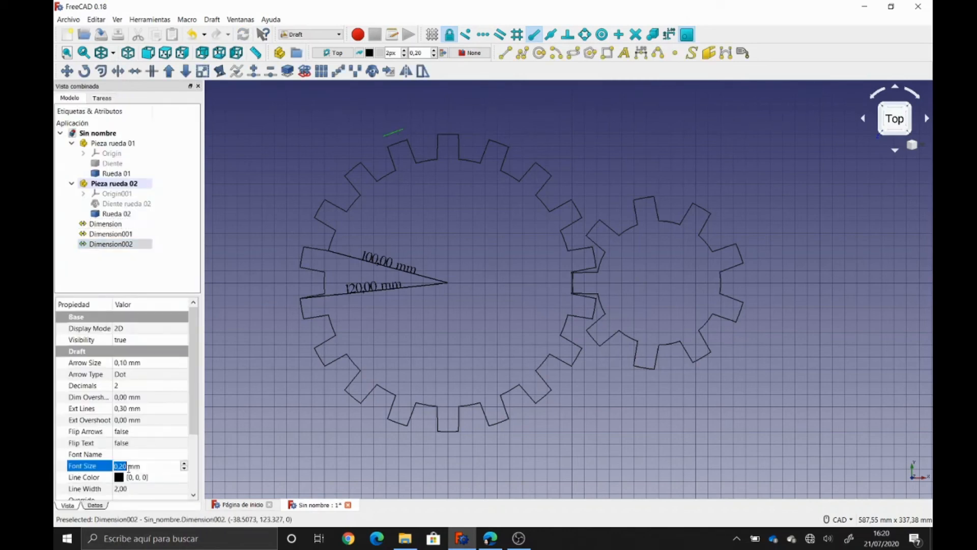
text(10)
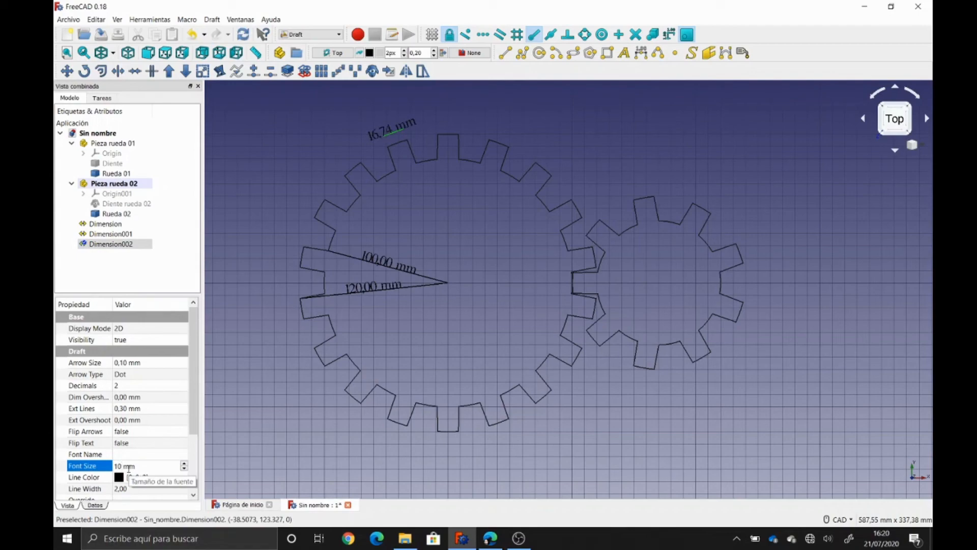
key(Return)
scroll(463, 198, up, 2)
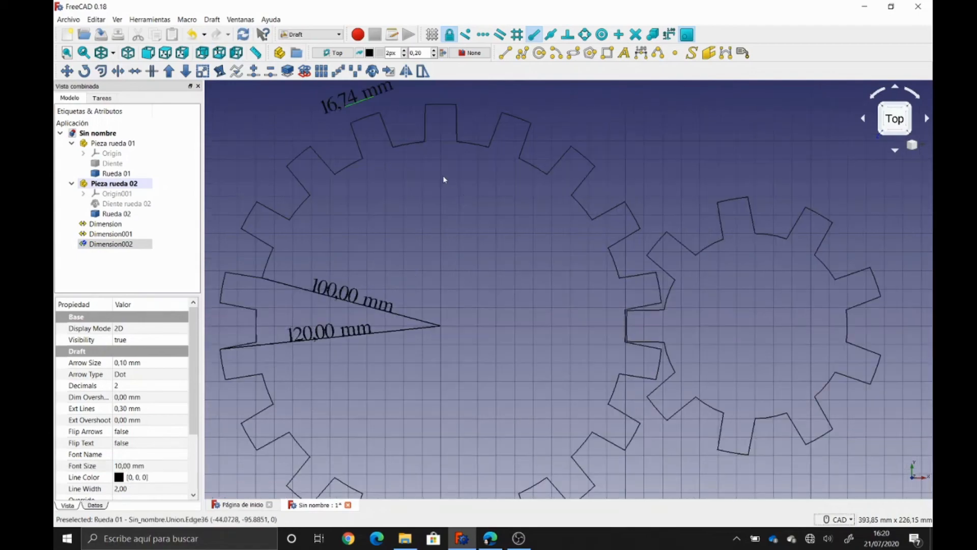
scroll(446, 229, up, 3)
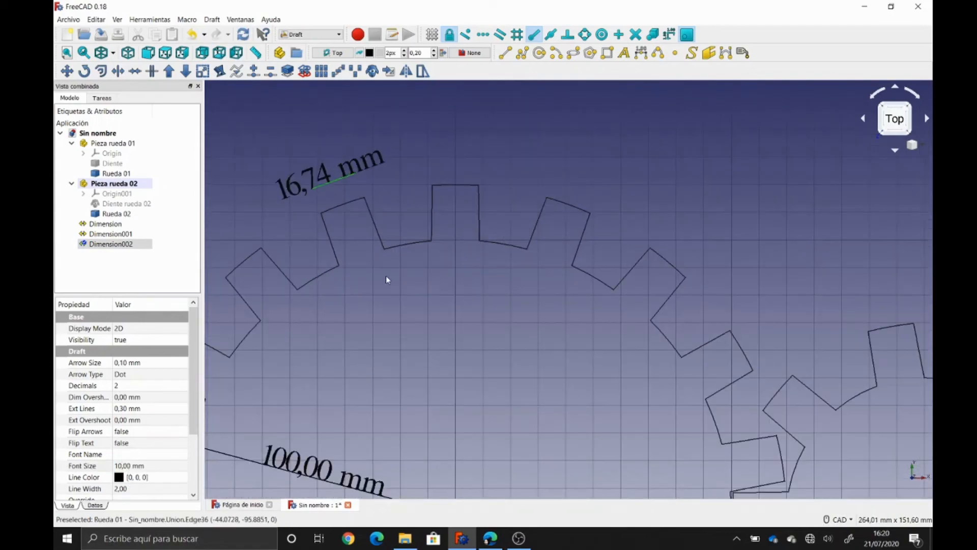
middle_drag(386, 276, 420, 280)
click(420, 280)
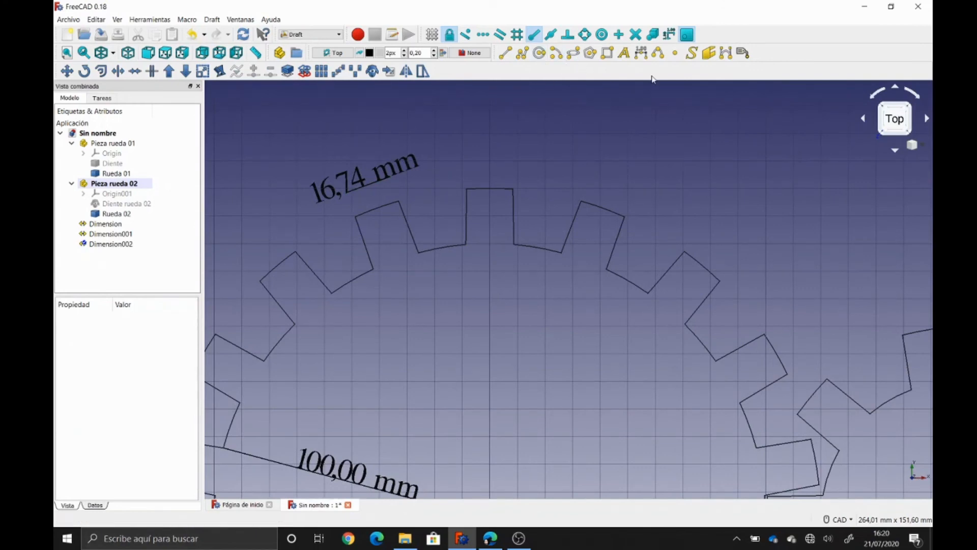
click(642, 52)
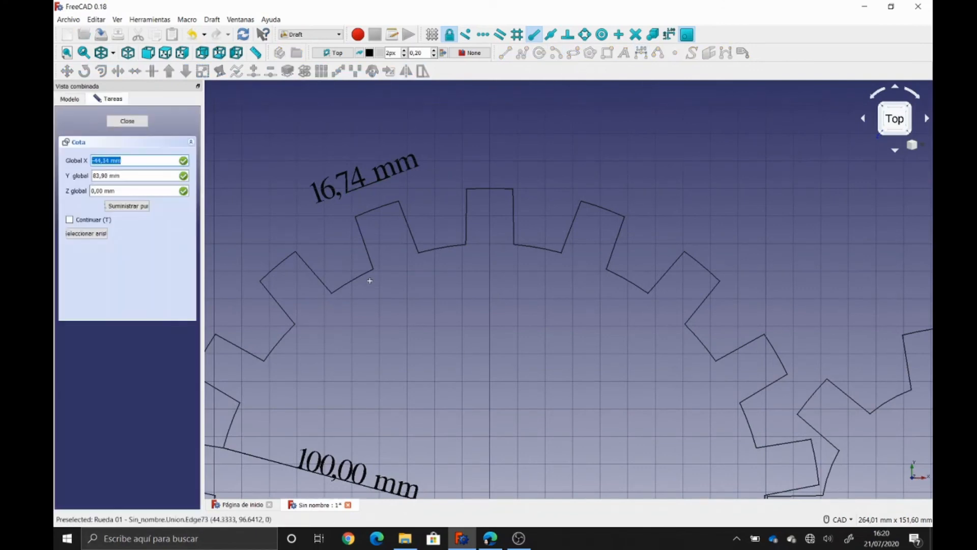
click(418, 253)
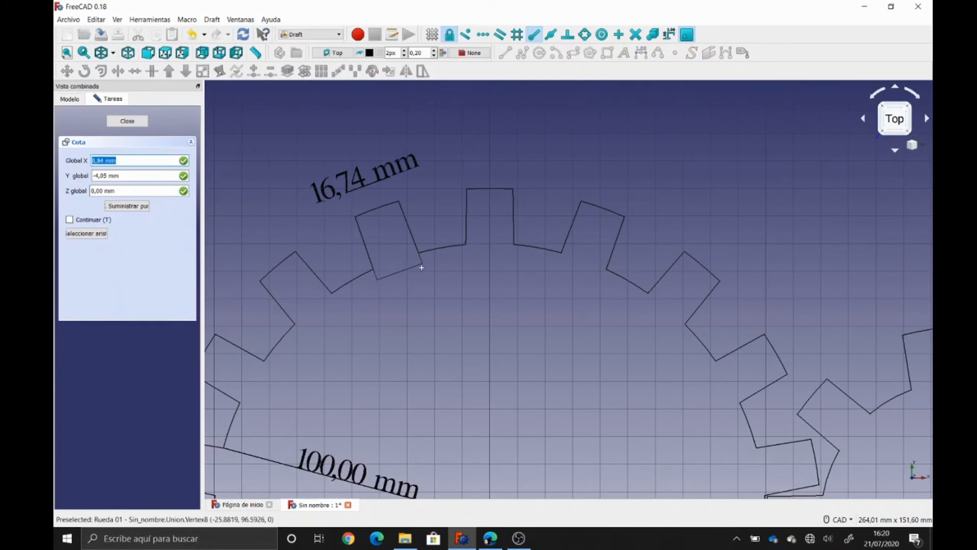
click(436, 300)
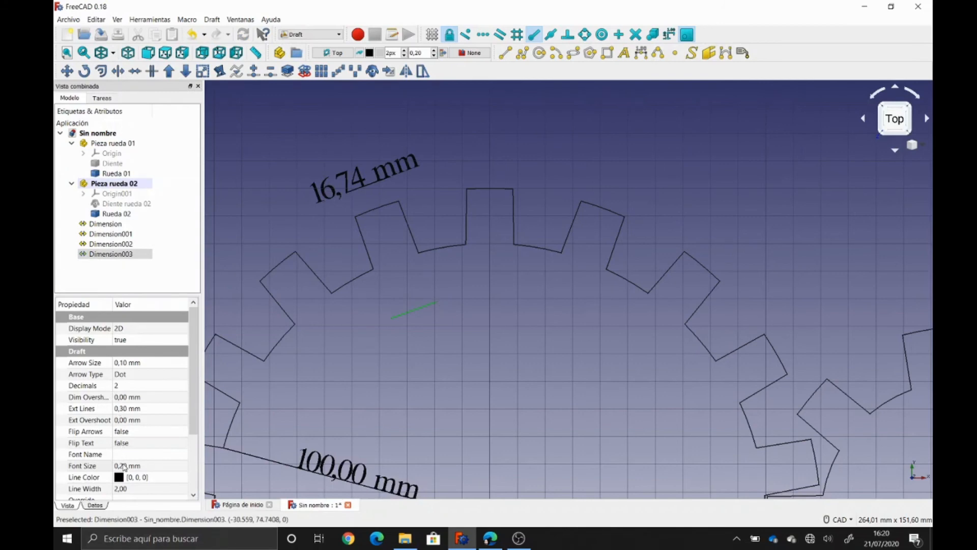
click(123, 464)
text(10)
key(Return)
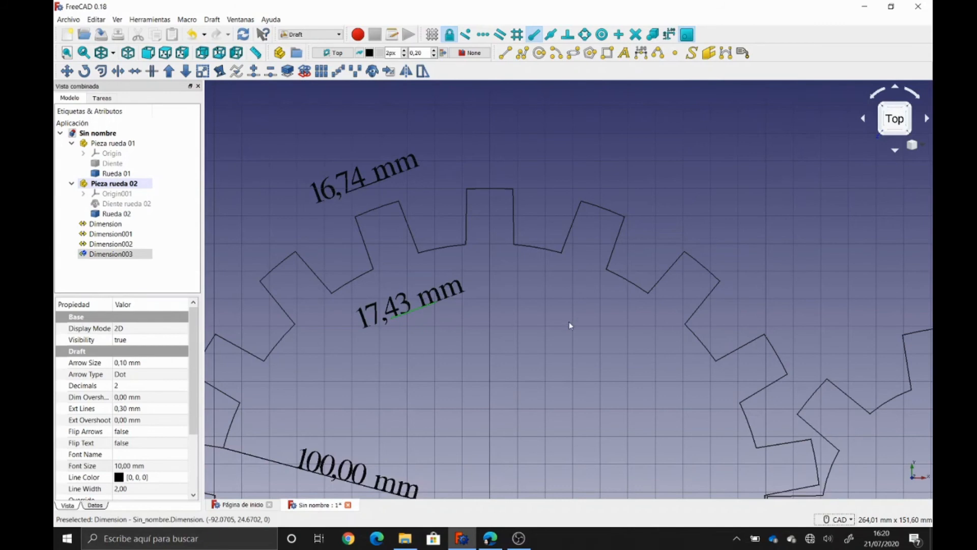
scroll(570, 326, down, 2)
scroll(570, 325, down, 2)
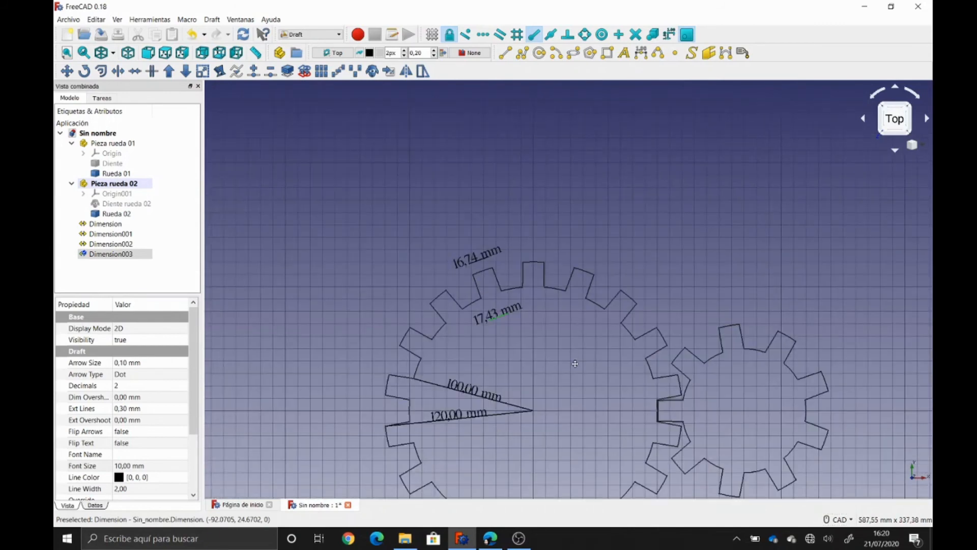
middle_drag(573, 353, 556, 293)
click(555, 294)
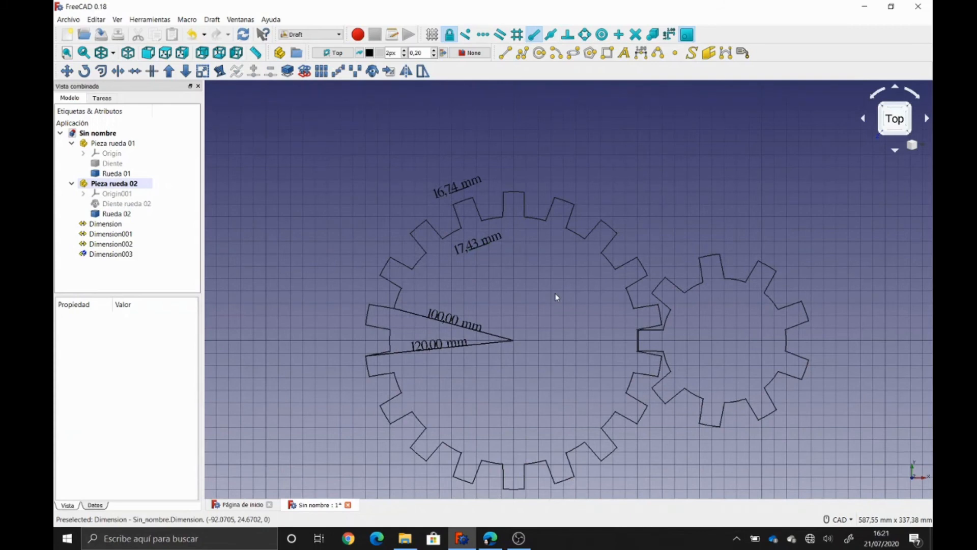
middle_drag(759, 349, 609, 348)
scroll(583, 351, up, 4)
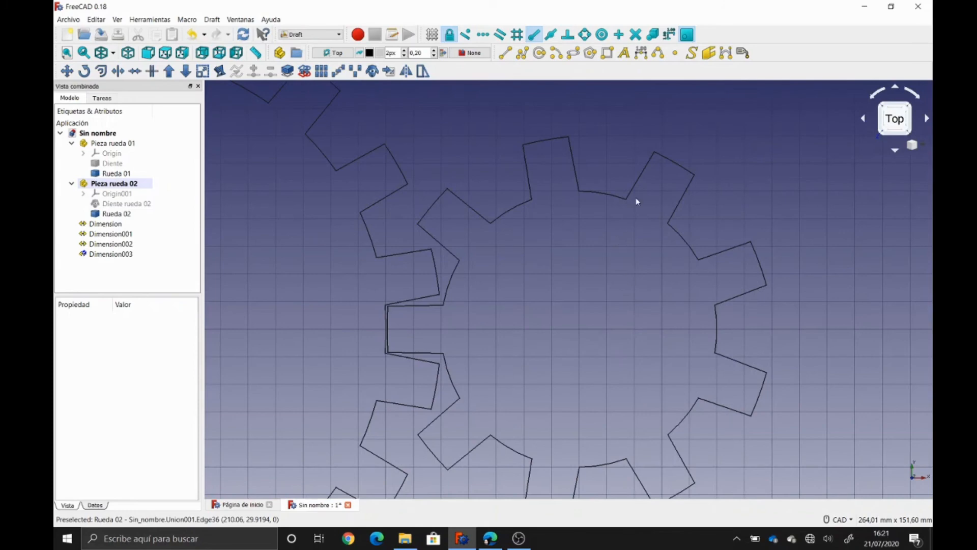
click(642, 54)
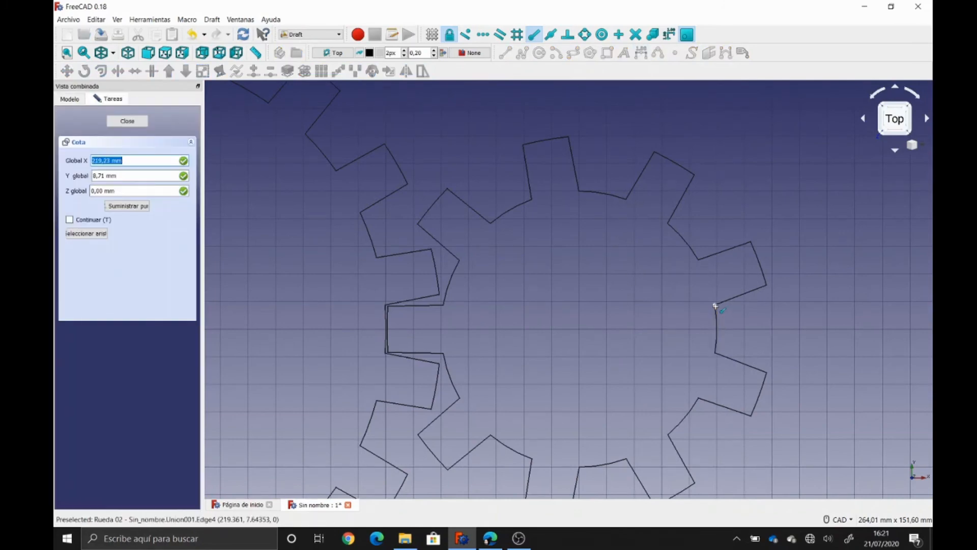
click(715, 306)
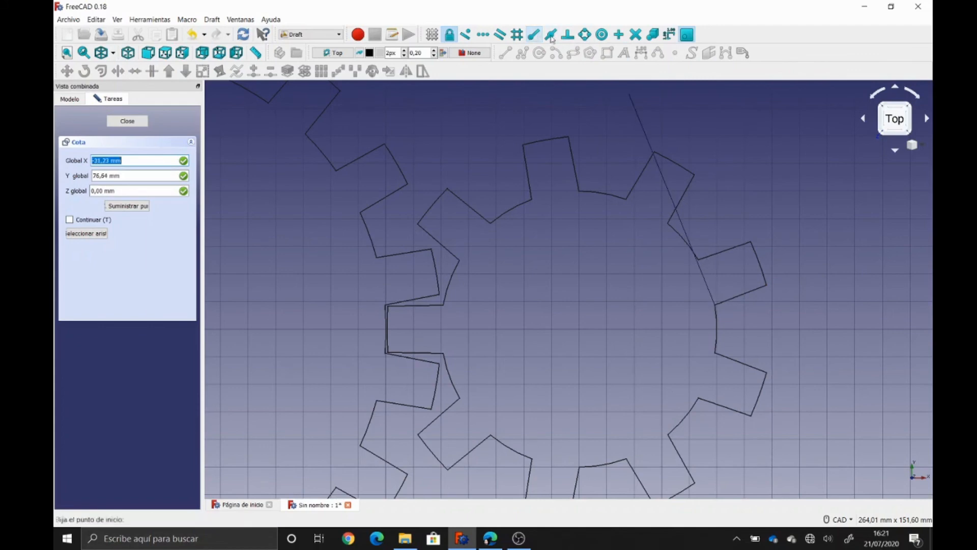
click(602, 35)
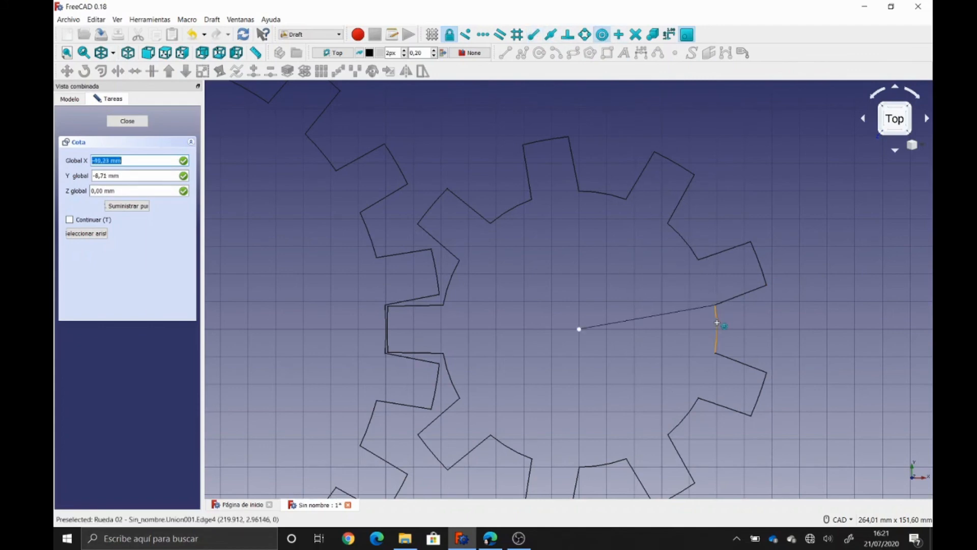
click(718, 324)
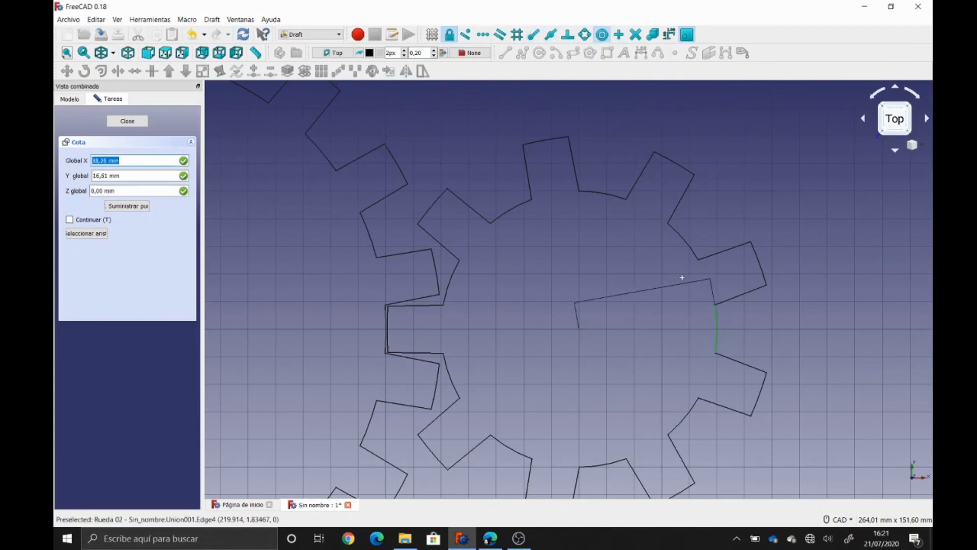
text(0,00)
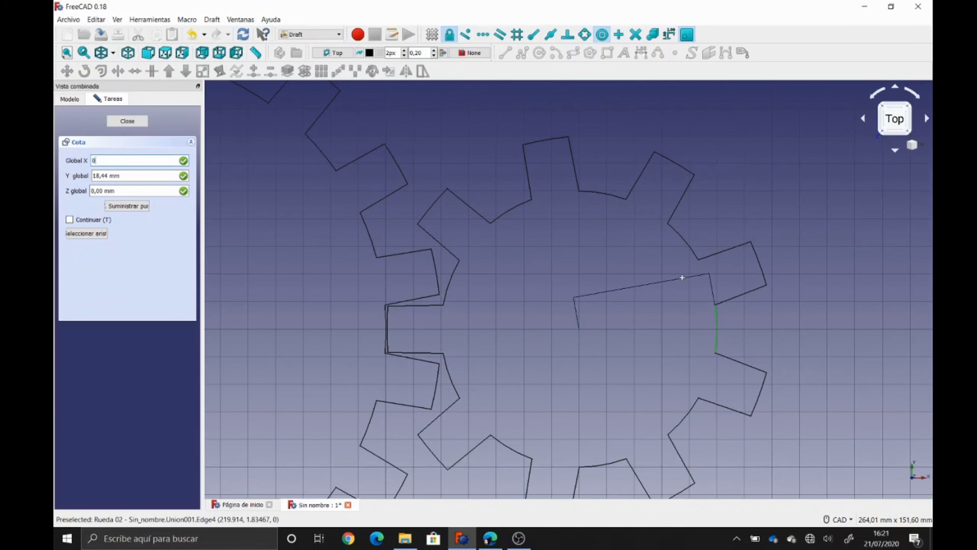
key(Tab)
text(0,00)
key(Tab)
text(0)
key(Return)
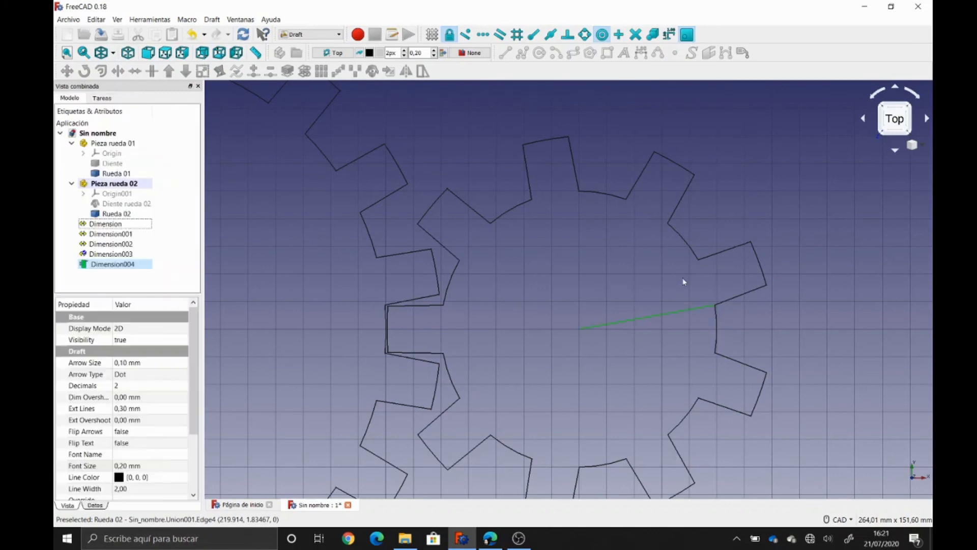
click(155, 465)
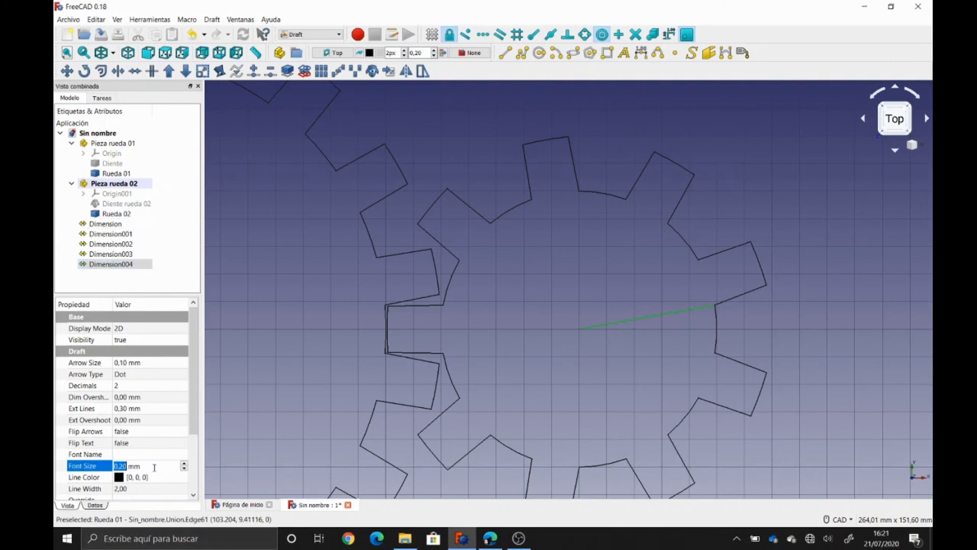
text(10)
key(Return)
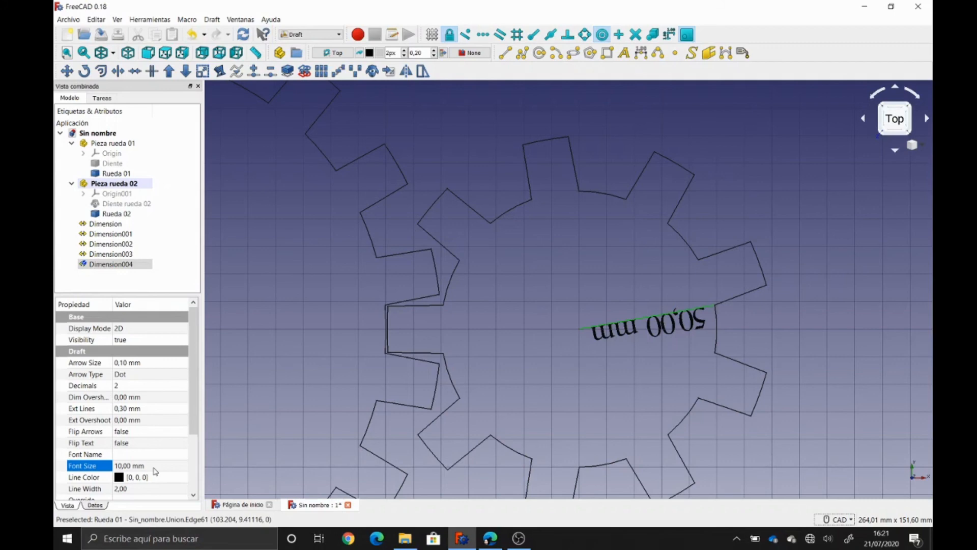
click(121, 274)
click(119, 266)
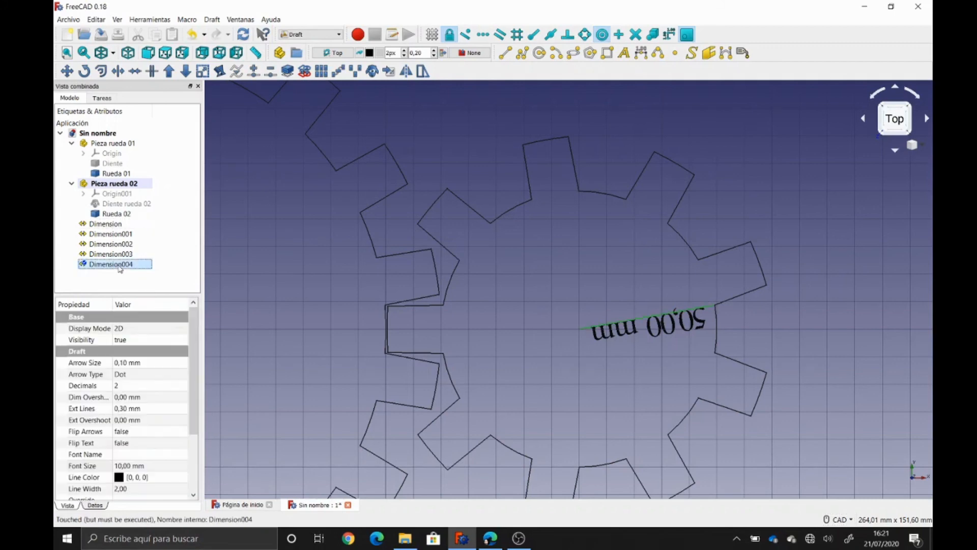
key(Delete)
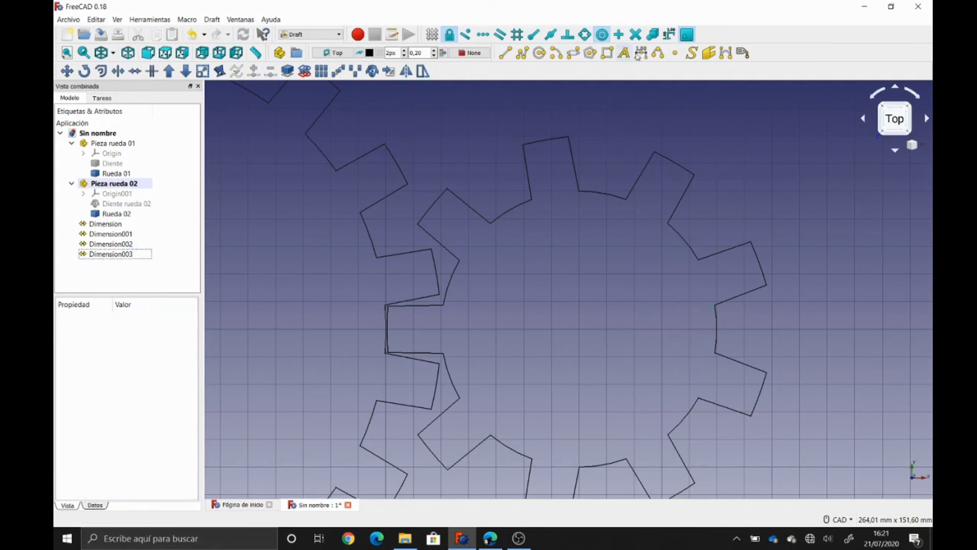
- Dimension the small gear's 50,00 mm radius as Dimension004 with 10 mm text
click(641, 53)
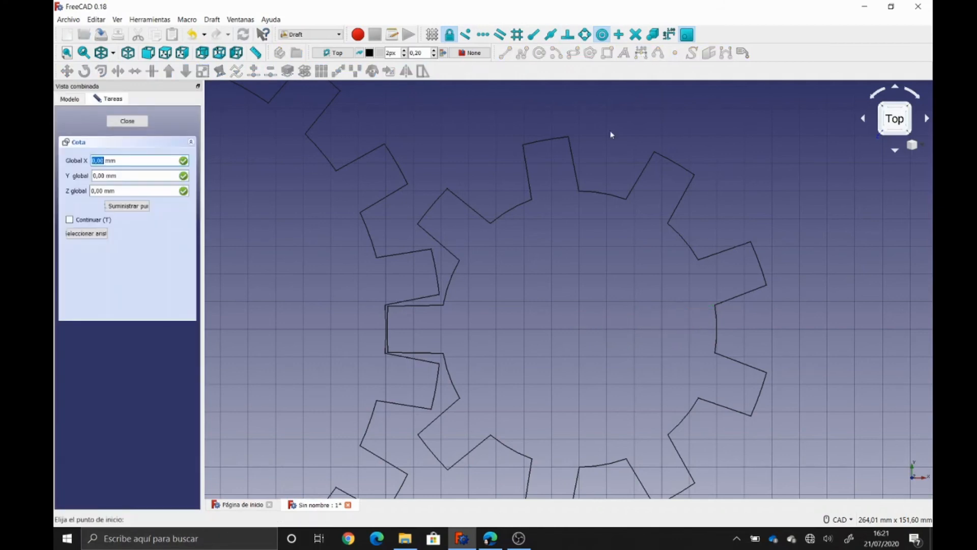
click(717, 326)
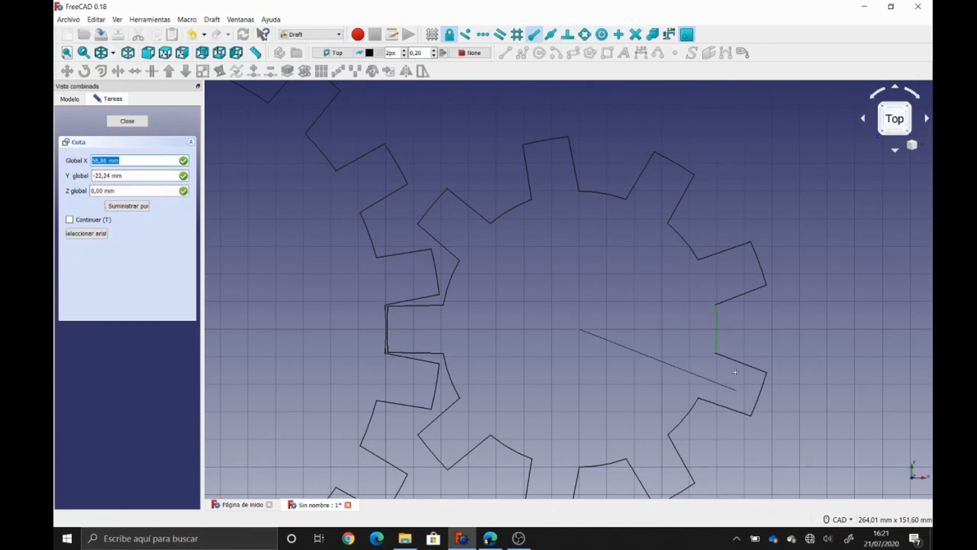
click(717, 311)
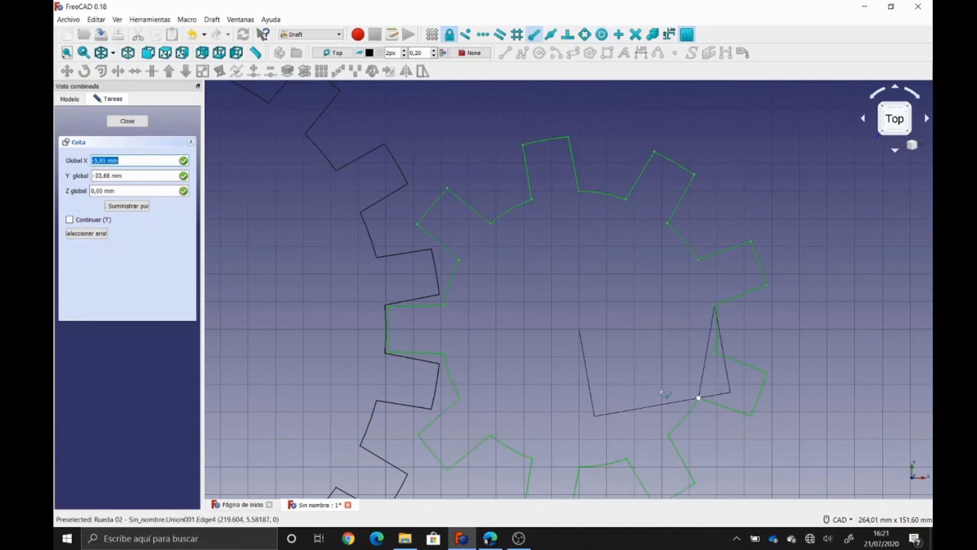
key(Tab)
key(Tab)
click(597, 302)
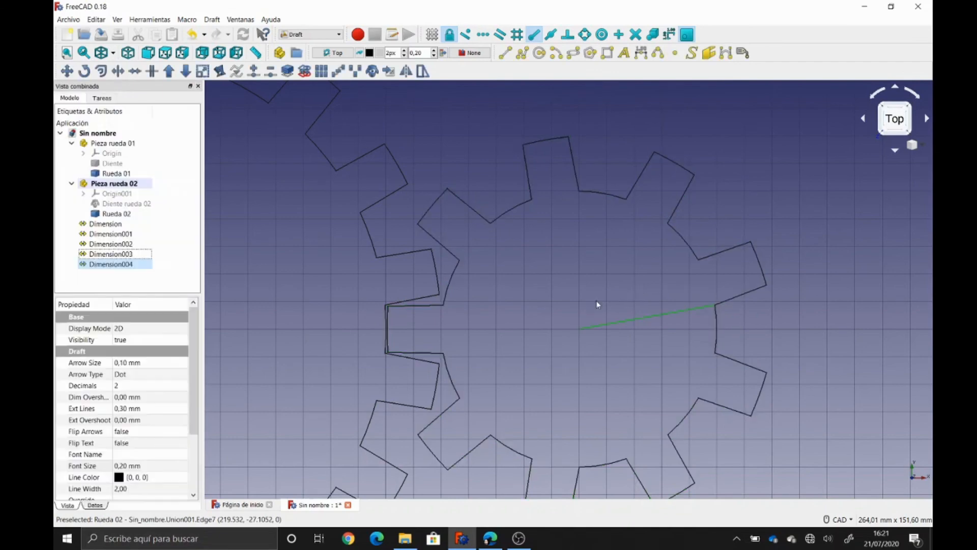
click(127, 466)
text(10)
key(Return)
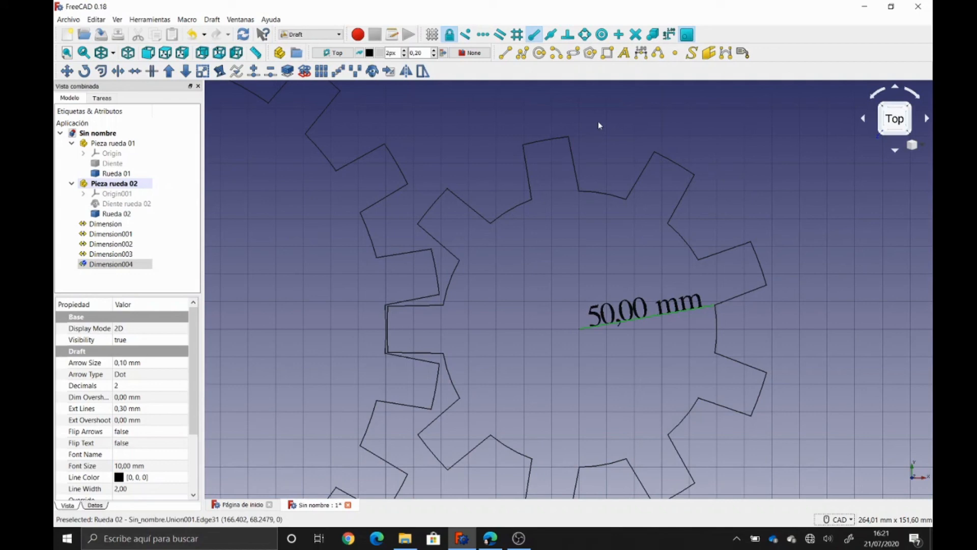
click(601, 34)
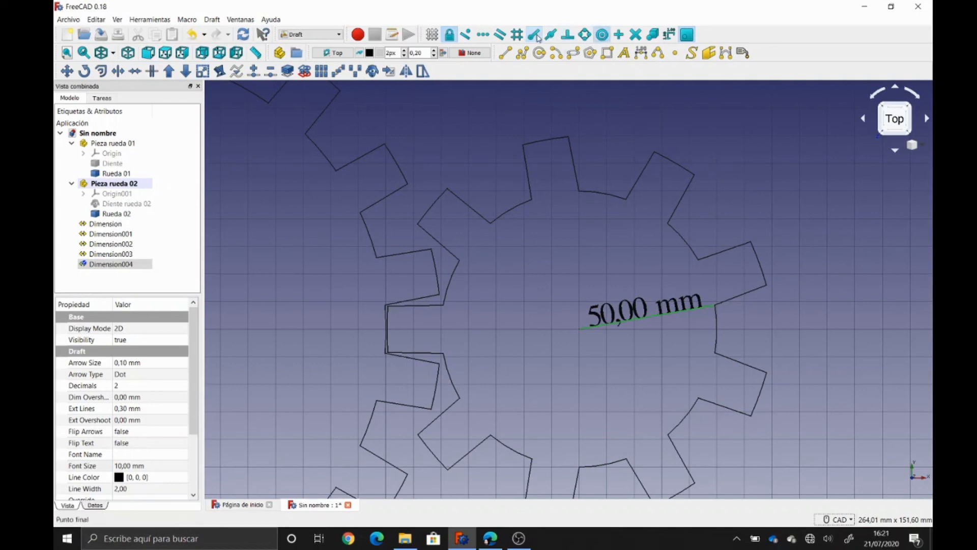
- Add a 69,81 mm dimension from the small gear's centre to a tooth corner, placed at 0,0,0
click(641, 53)
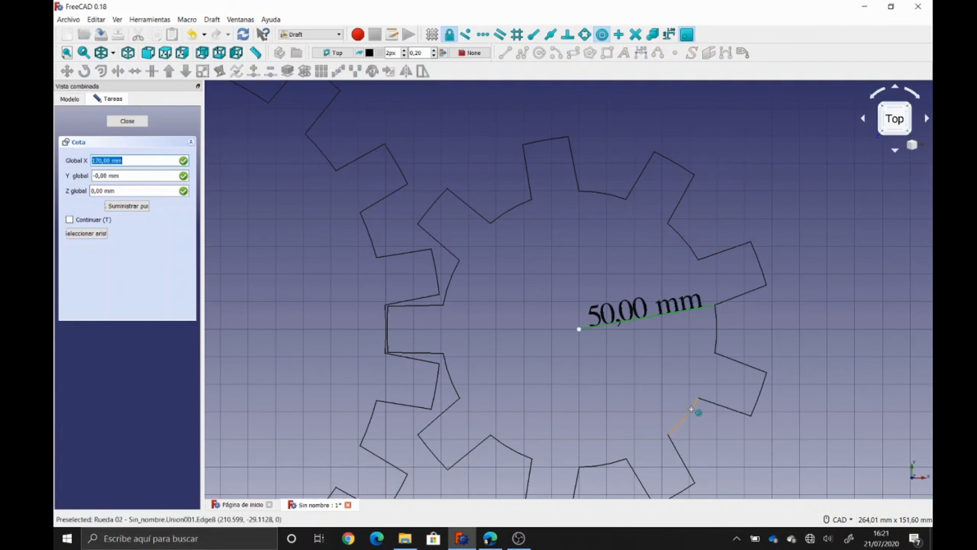
click(691, 409)
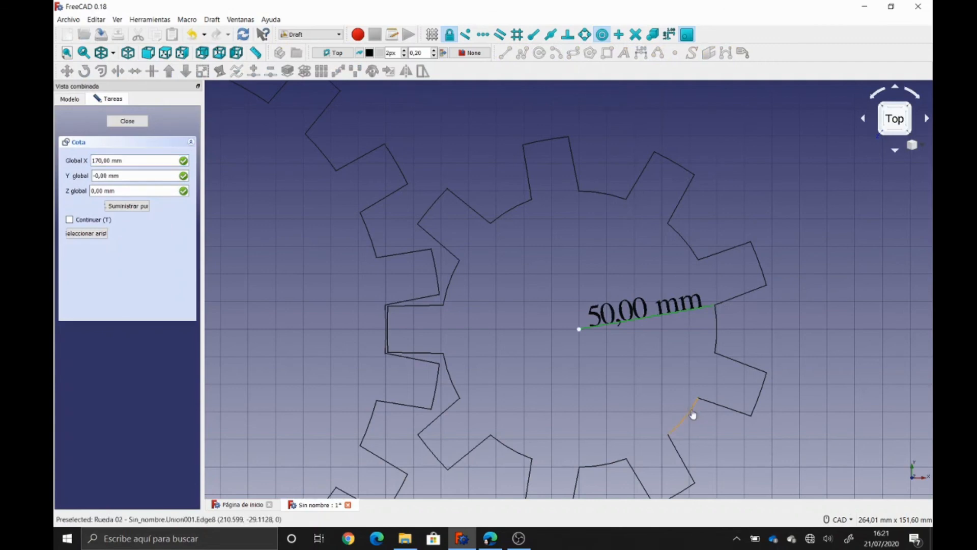
click(602, 35)
click(534, 34)
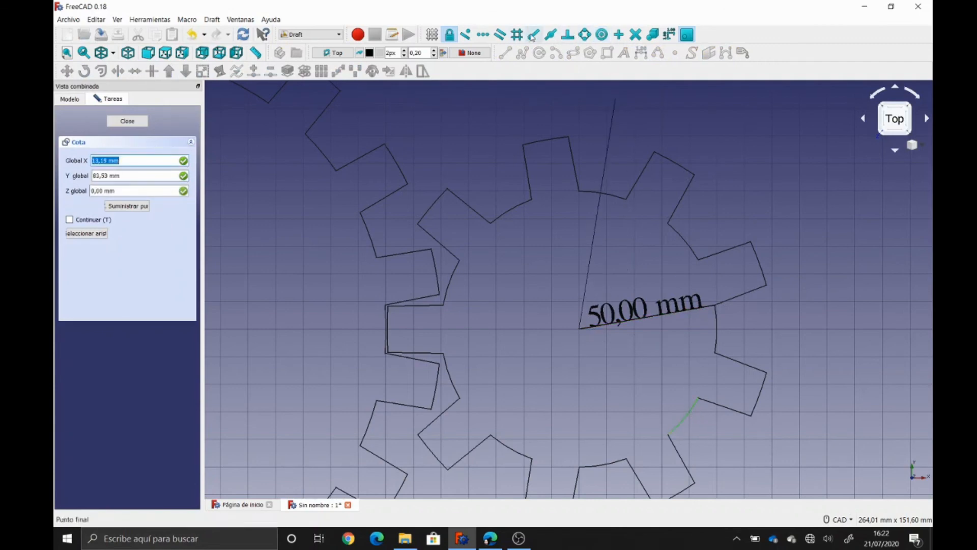
click(749, 415)
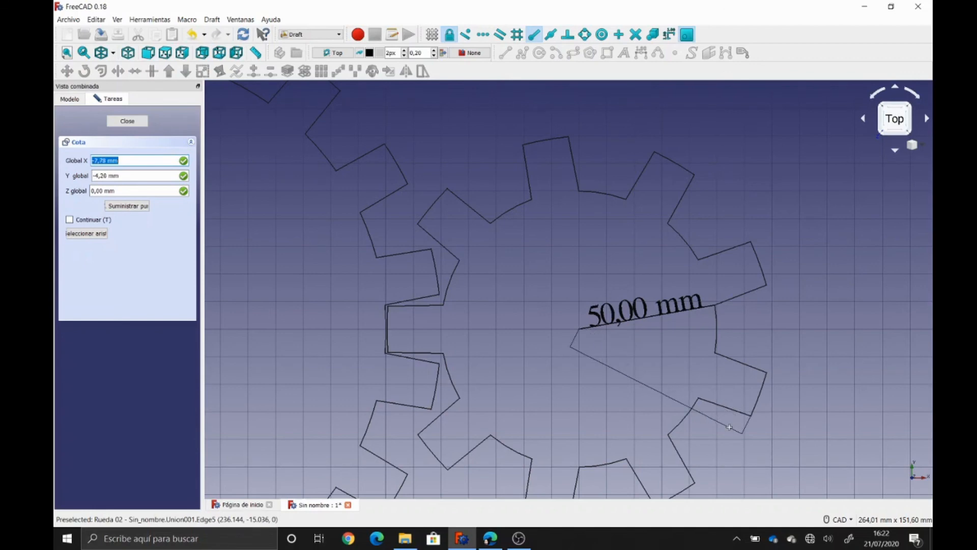
text(0)
key(Tab)
text(0)
key(Tab)
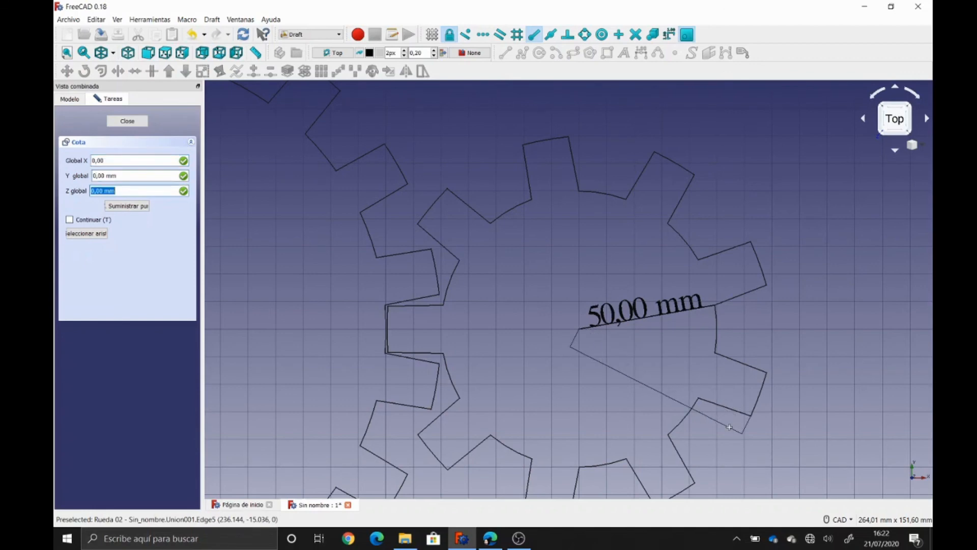
key(Tab)
key(Tab)
key(Tab)
key(shift+Tab)
key(shift+Tab)
key(shift+Tab)
key(Return)
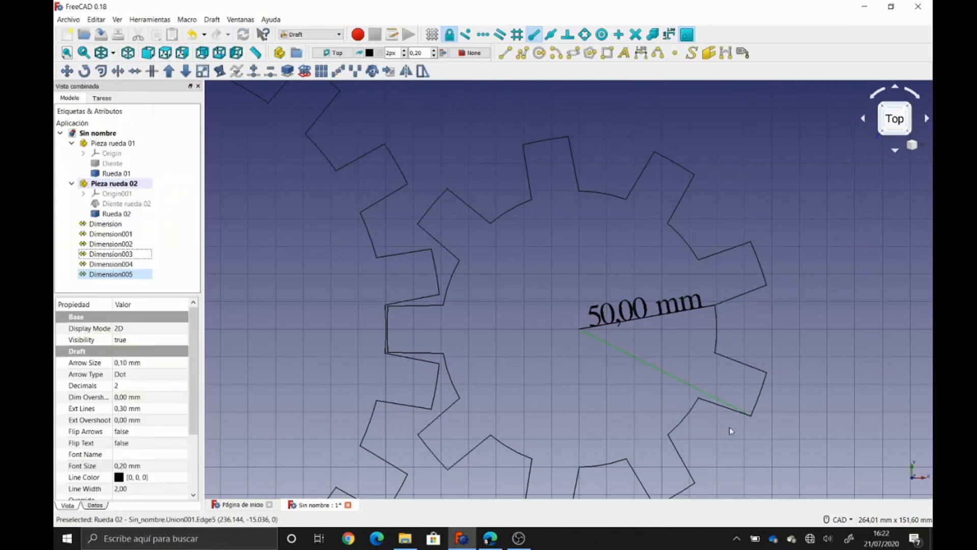
- Set Dimension005's Font Size to 10 mm
click(130, 466)
text(10)
key(Return)
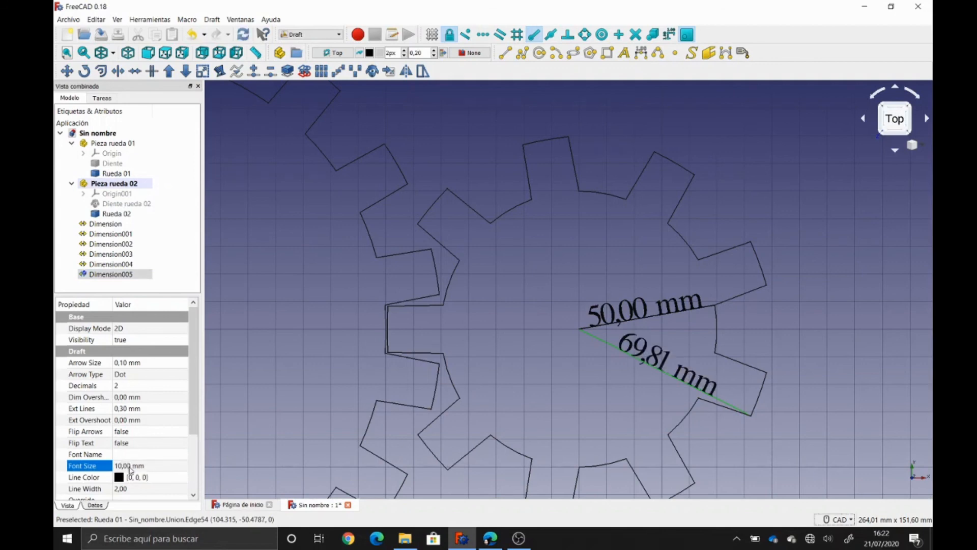
- Zoom out to show both gears, then select all six dimensions, Dimension through Dimension005
click(787, 204)
scroll(786, 205, down, 2)
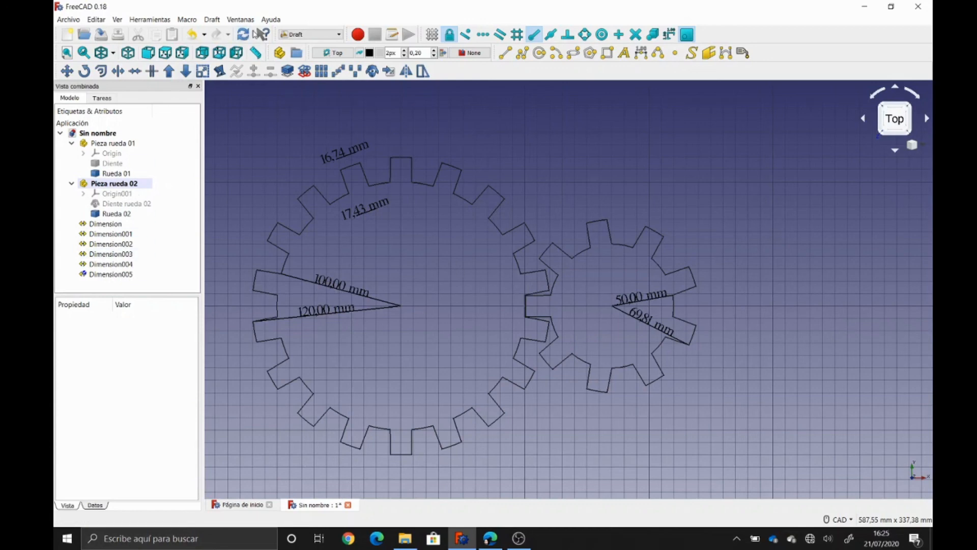
click(104, 224)
shift+click(111, 274)
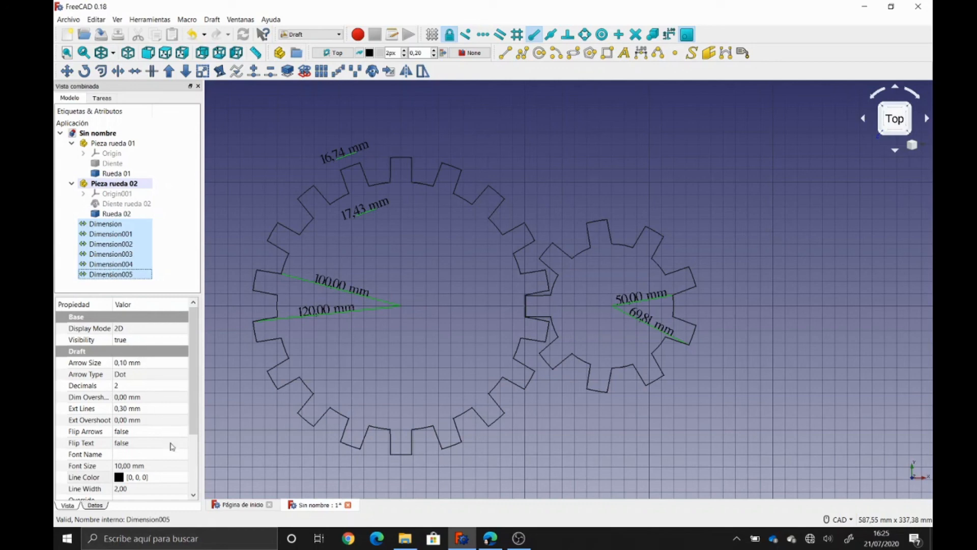
- Change the line colour of all six gear dimensions from black to sky blue (#00aaff)
click(121, 478)
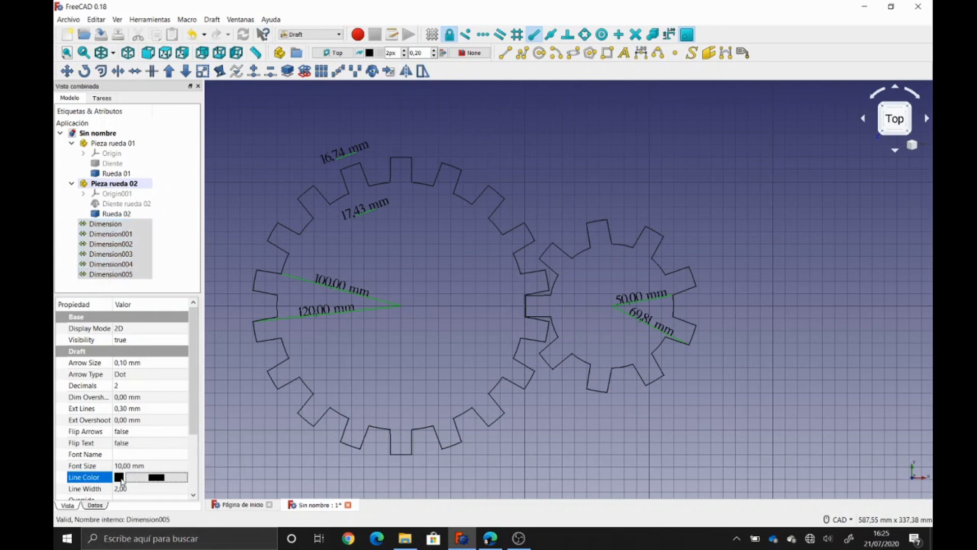
click(156, 477)
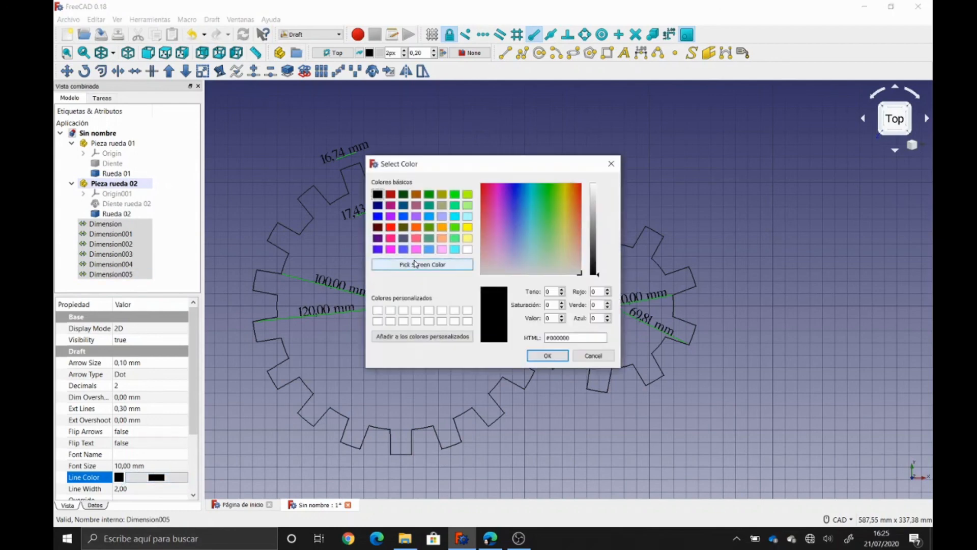
click(455, 216)
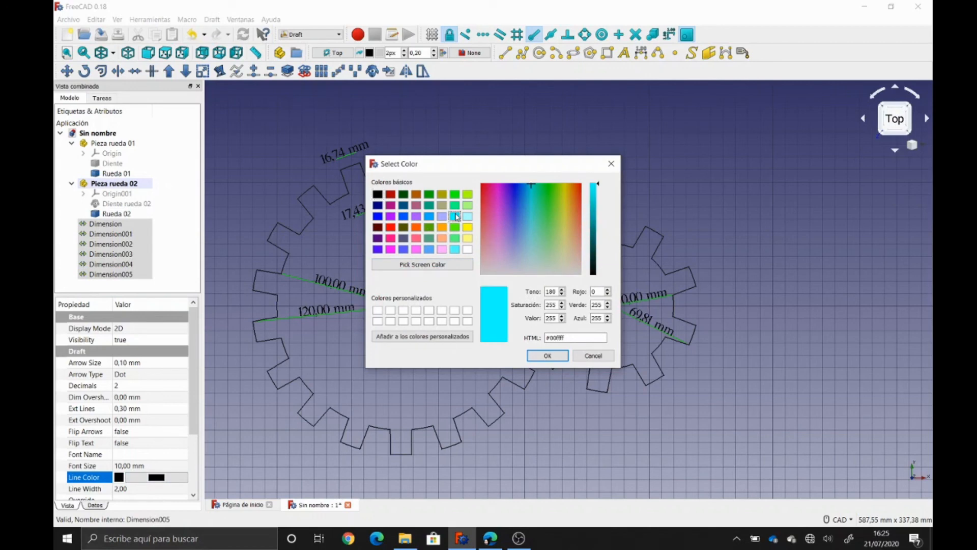
click(431, 219)
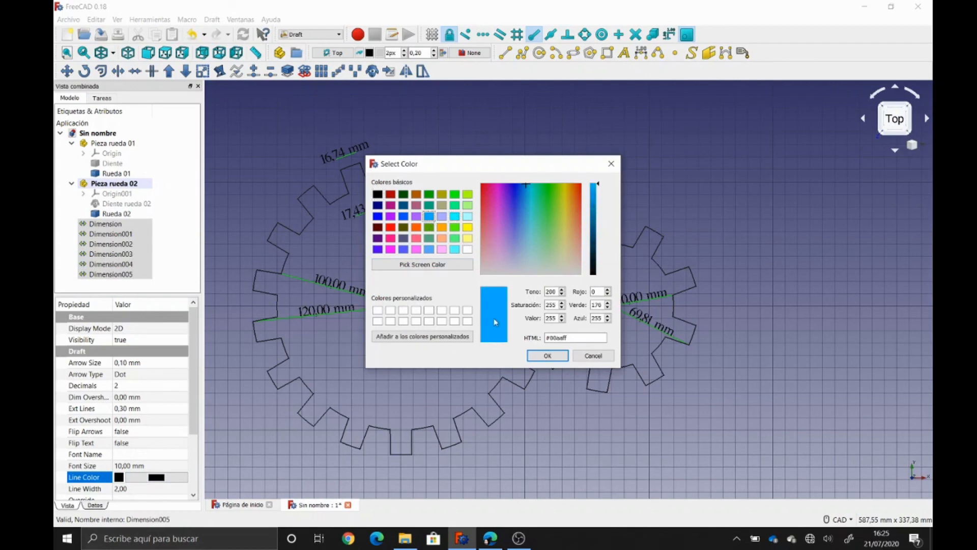
click(547, 356)
click(565, 450)
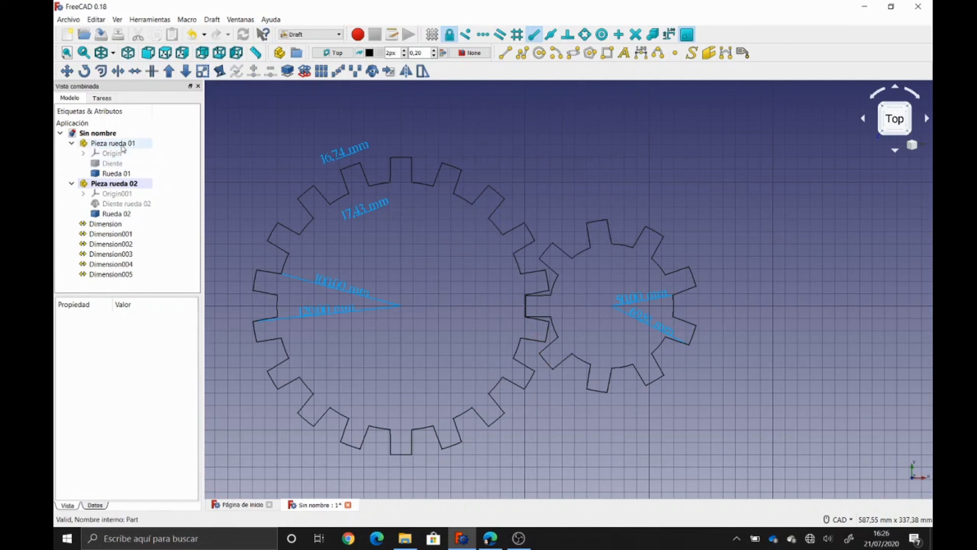
- Switch the draw style to 'Cómo es' so both gears show shaded solid faces
click(113, 53)
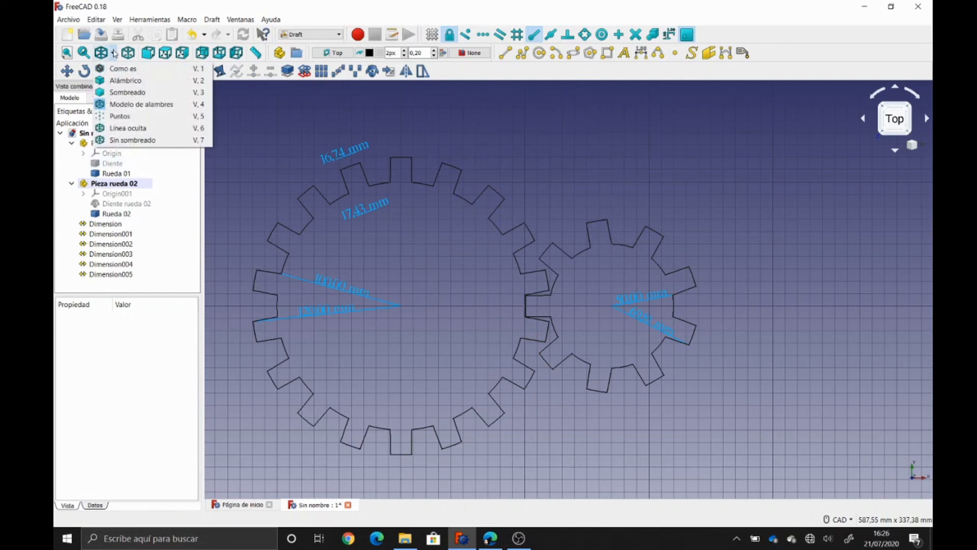
click(115, 68)
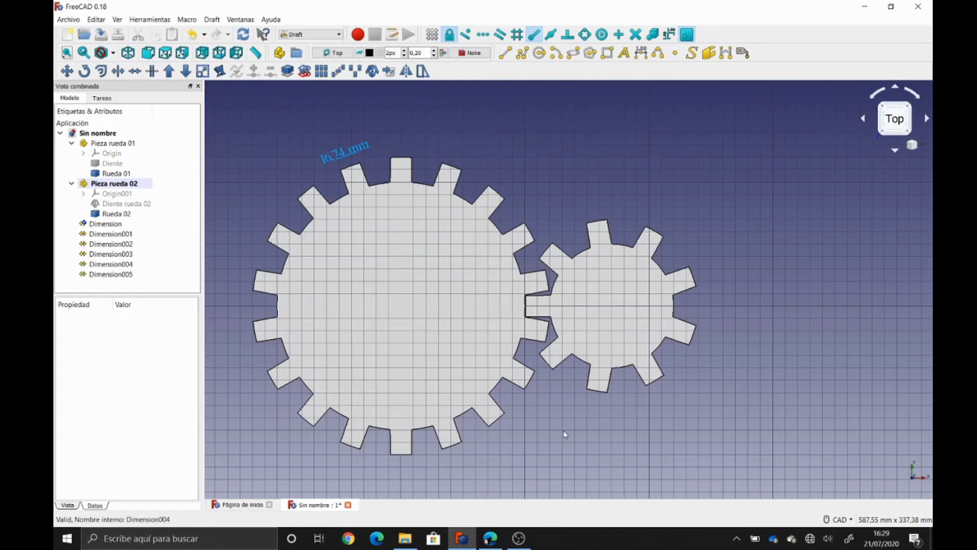
click(110, 226)
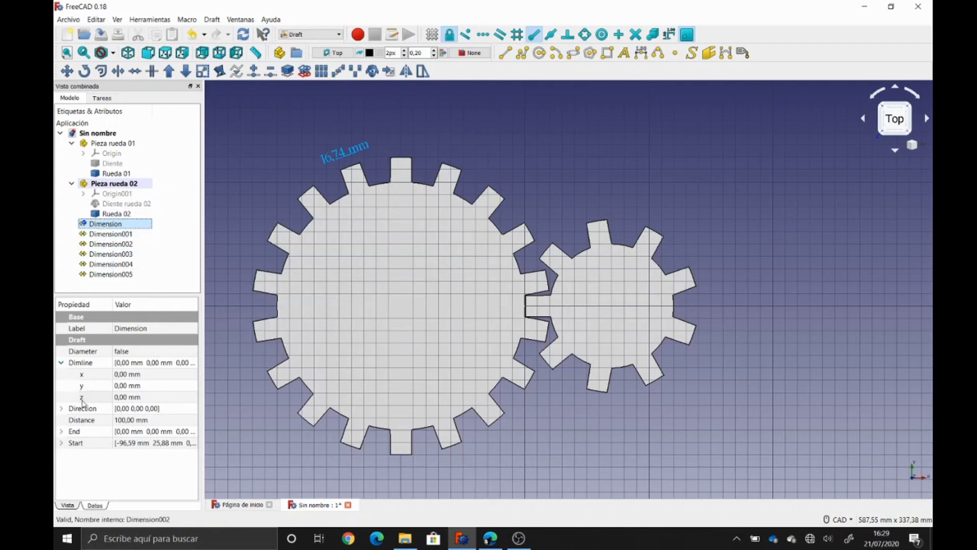
- Set Dimline z to 10 mm for the 100, 120 and 17,43 mm dimensions
click(125, 397)
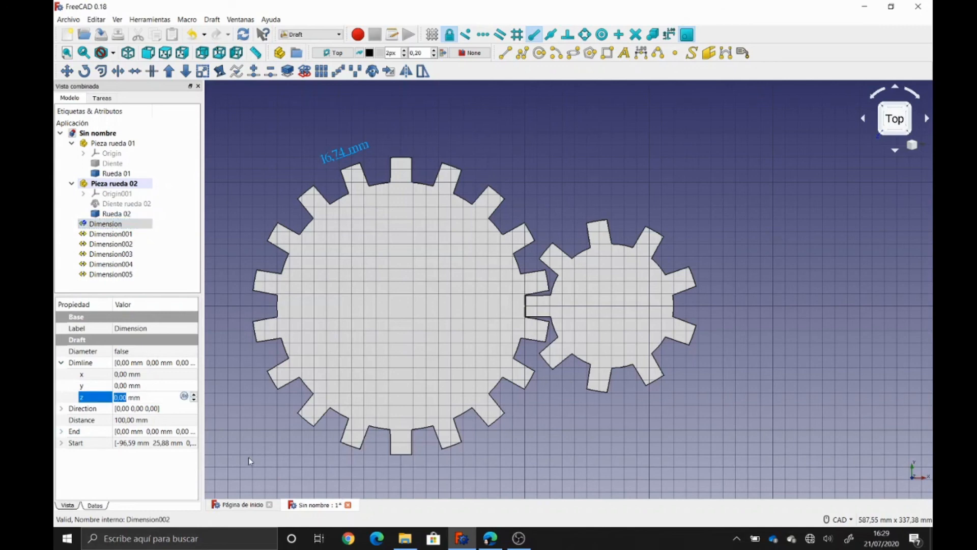
text(10)
key(Return)
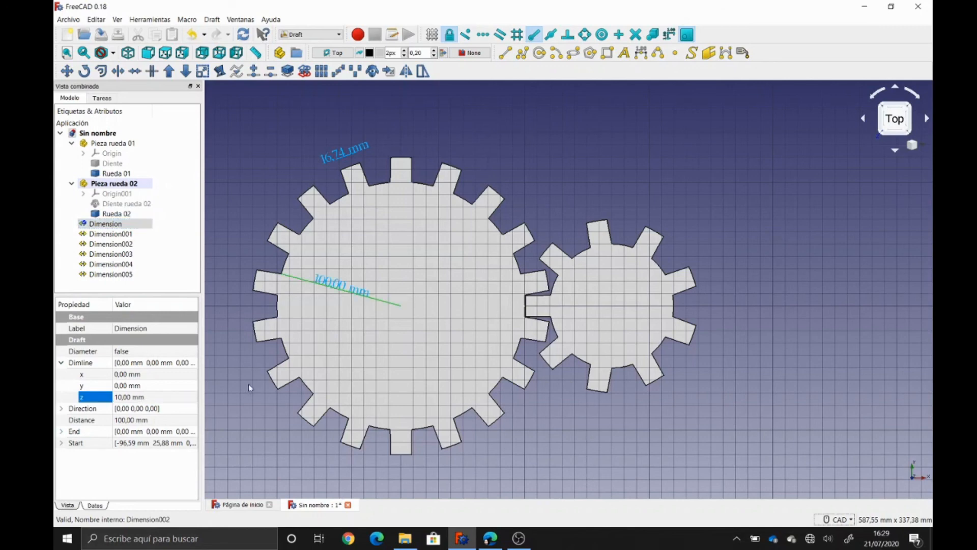
click(105, 234)
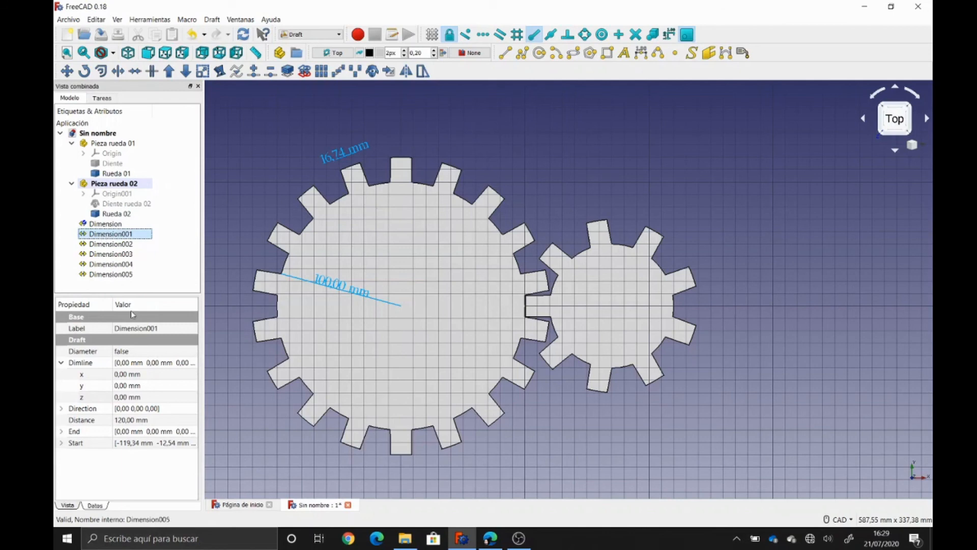
click(124, 397)
text(10)
key(Return)
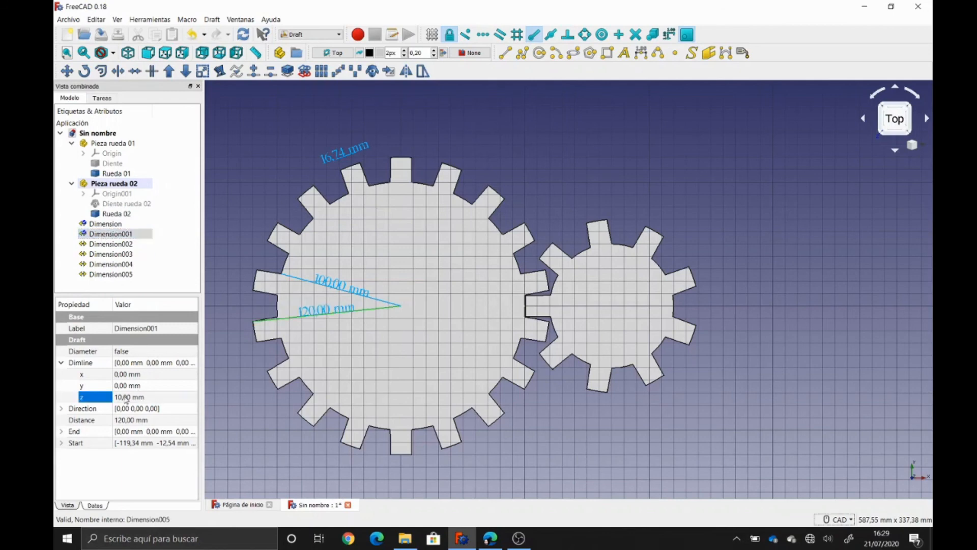
click(111, 254)
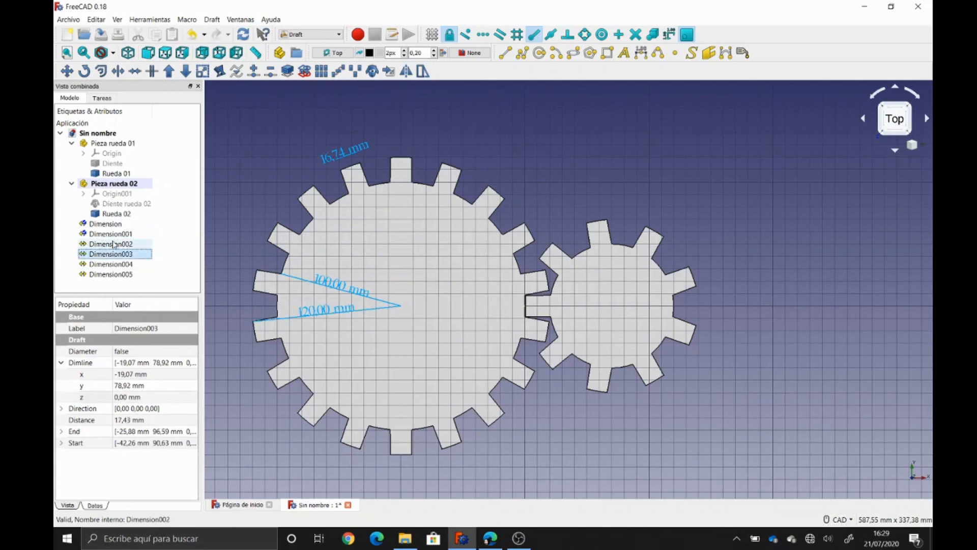
click(114, 244)
click(111, 254)
click(124, 397)
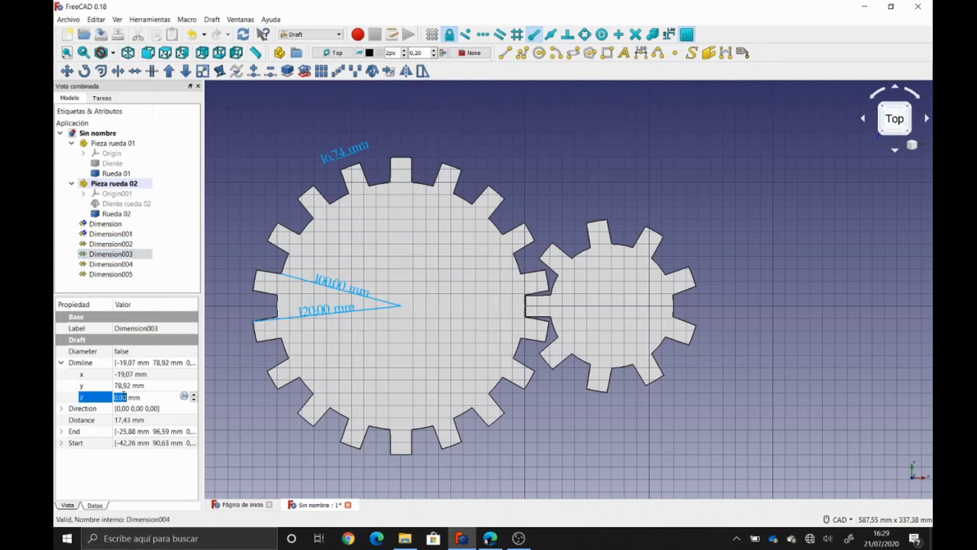
text(10)
key(Return)
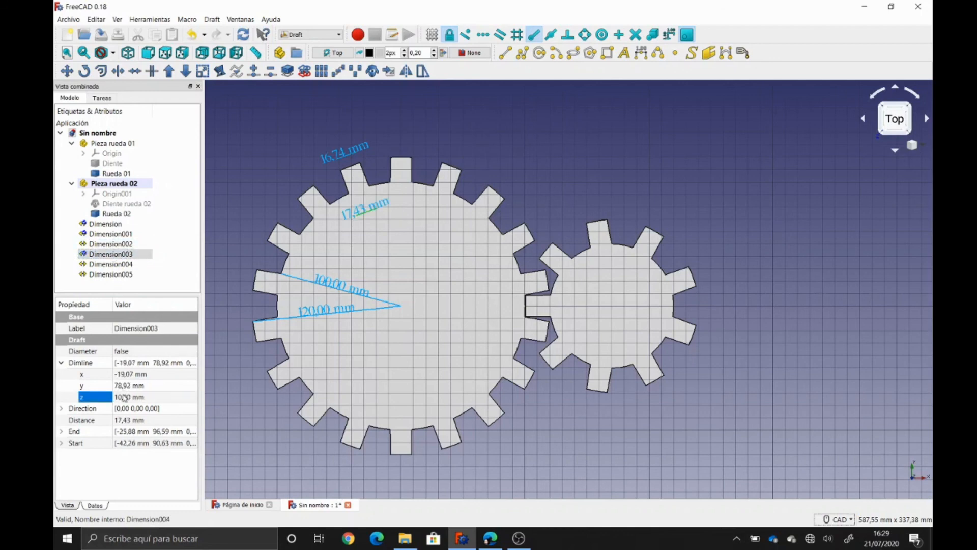
- Set Dimline z to 10 mm for the 50 and 69,81 mm dimensions
click(116, 264)
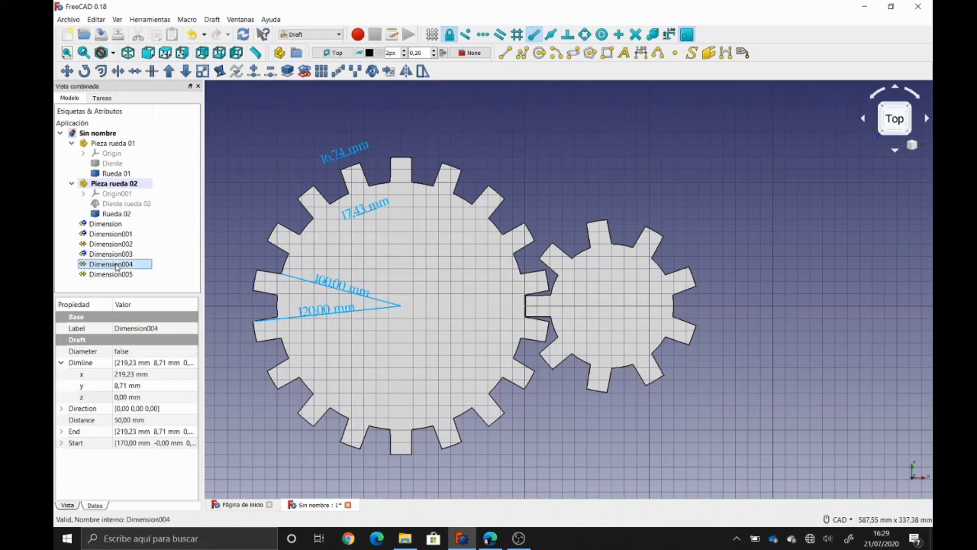
click(129, 397)
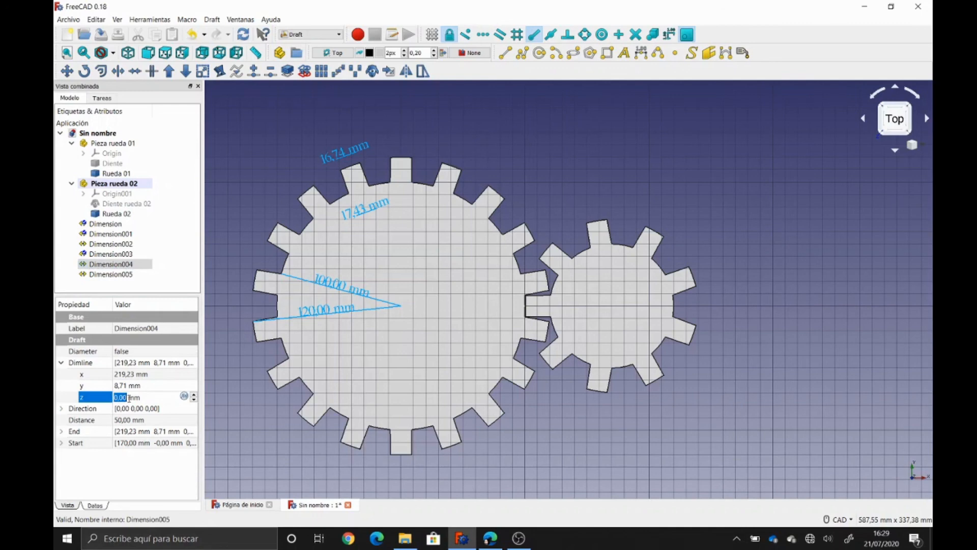
text(10)
key(Return)
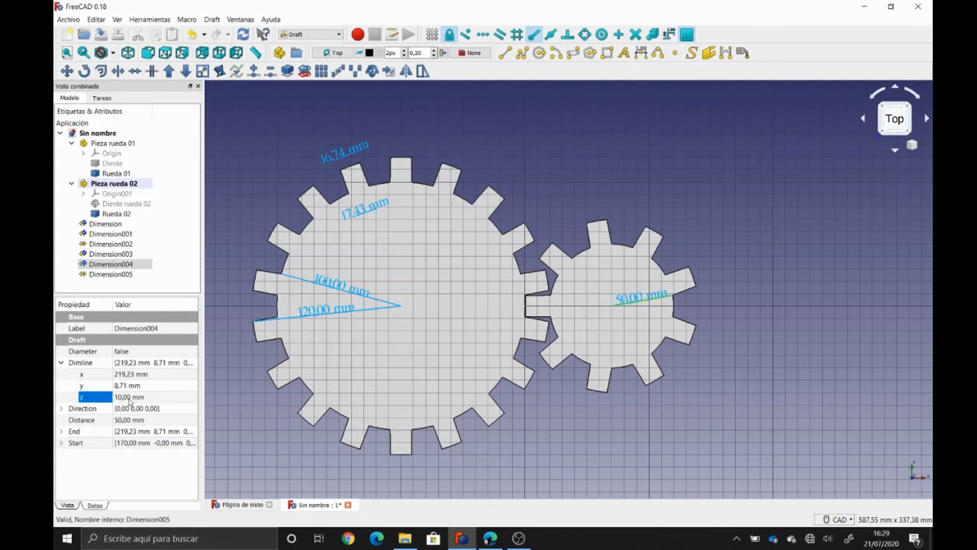
click(111, 274)
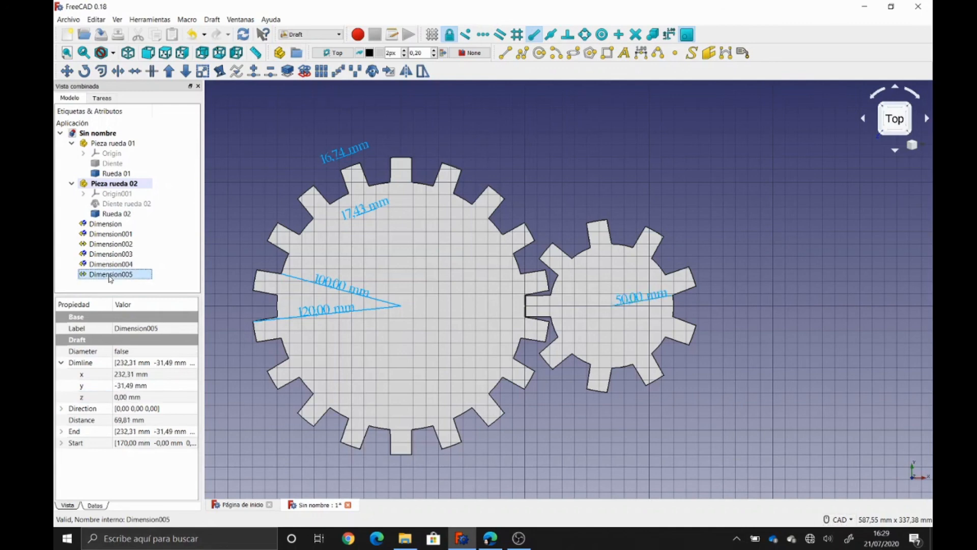
click(127, 397)
text(10)
key(Return)
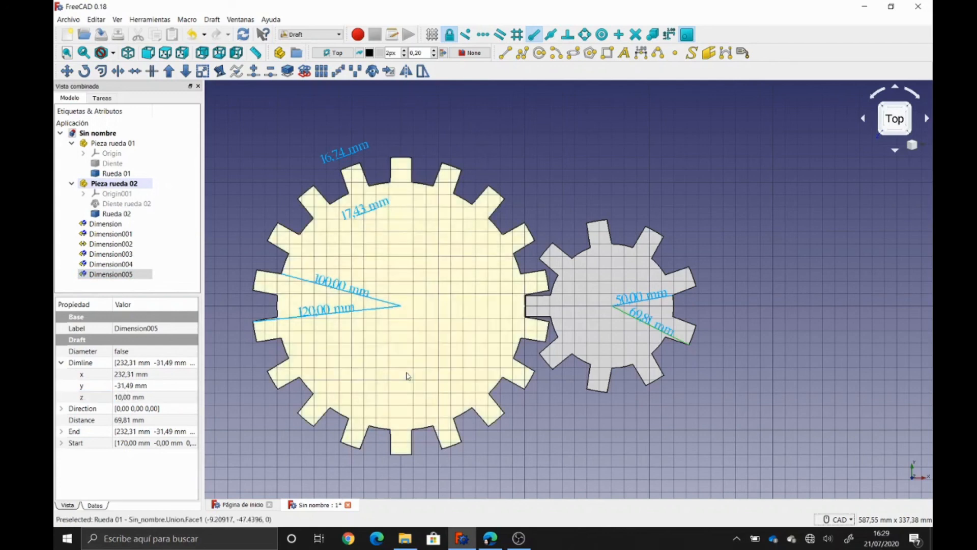
click(677, 451)
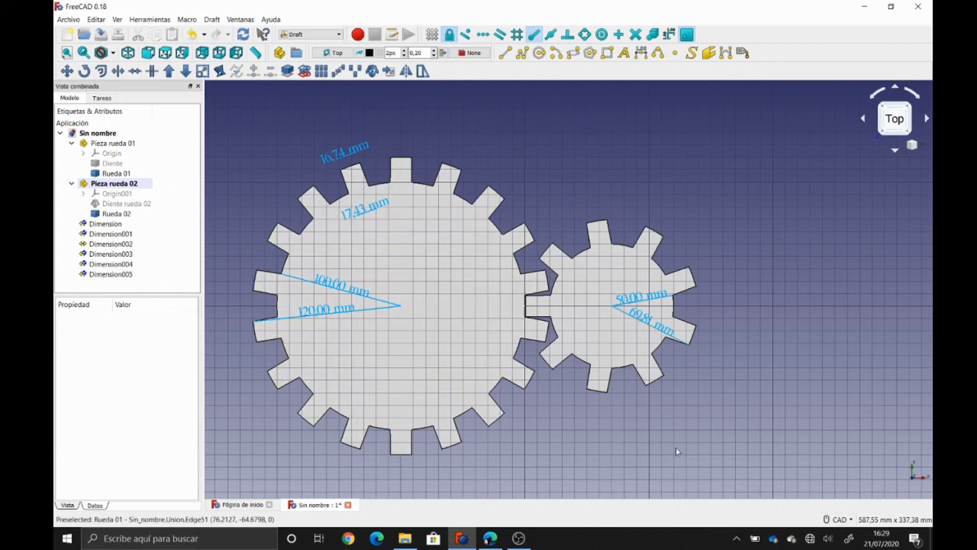